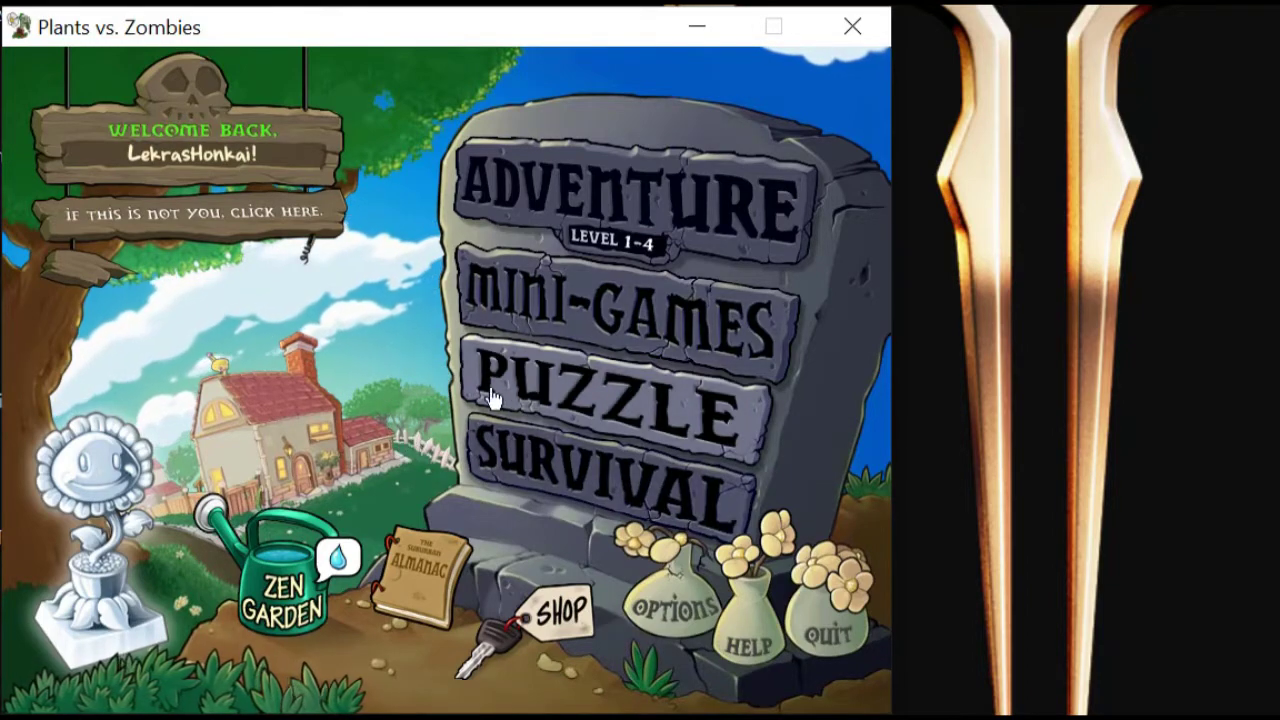
Start Adventure level 1-4 with Magnet-shroom, Gold Magnet, Pumpkin, Torchwood, Threepeater, Jalapeno and Starfruit added, continuing without any sun-producing plants
left_click(575, 165)
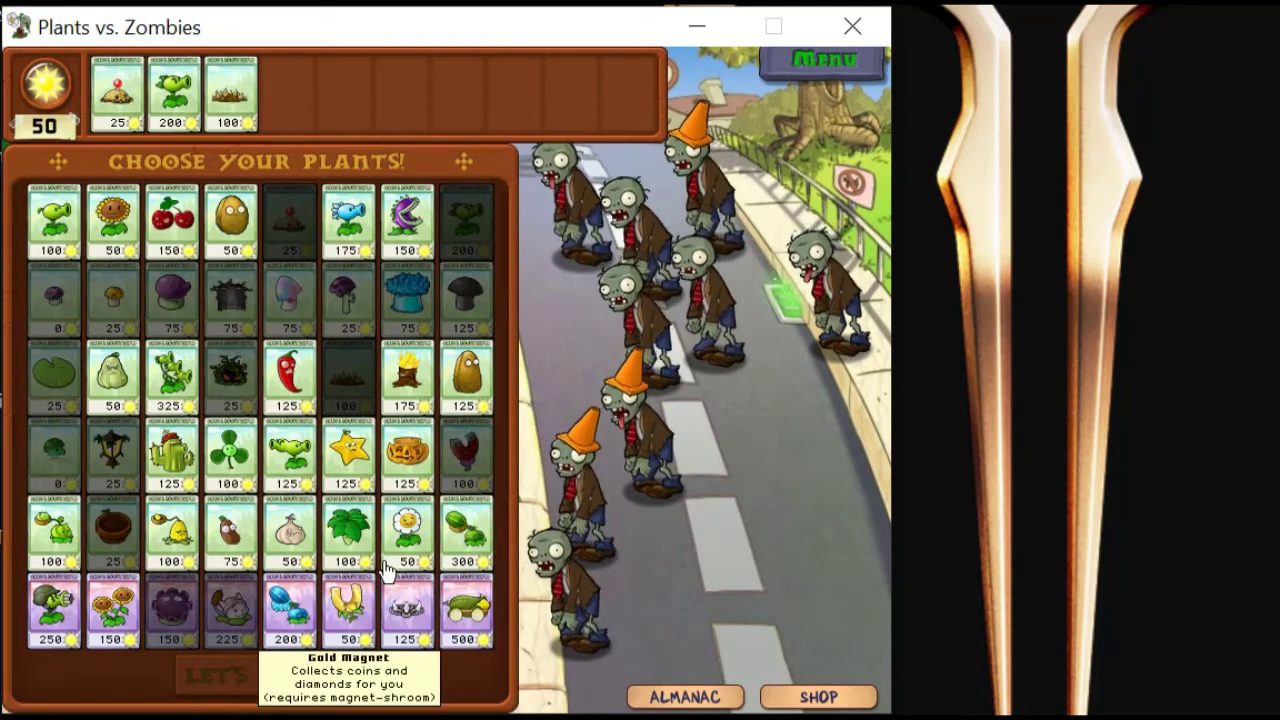
left_click(466, 450)
left_click(349, 605)
left_click(420, 462)
left_click(407, 378)
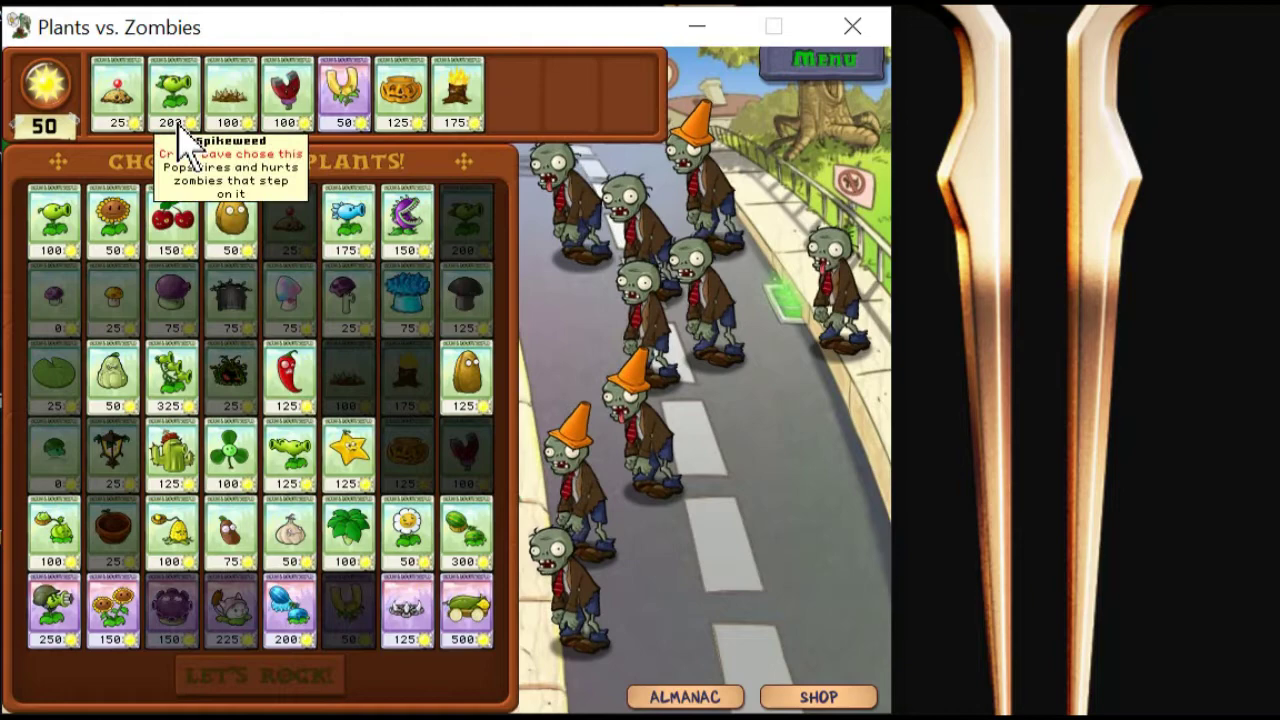
left_click(172, 378)
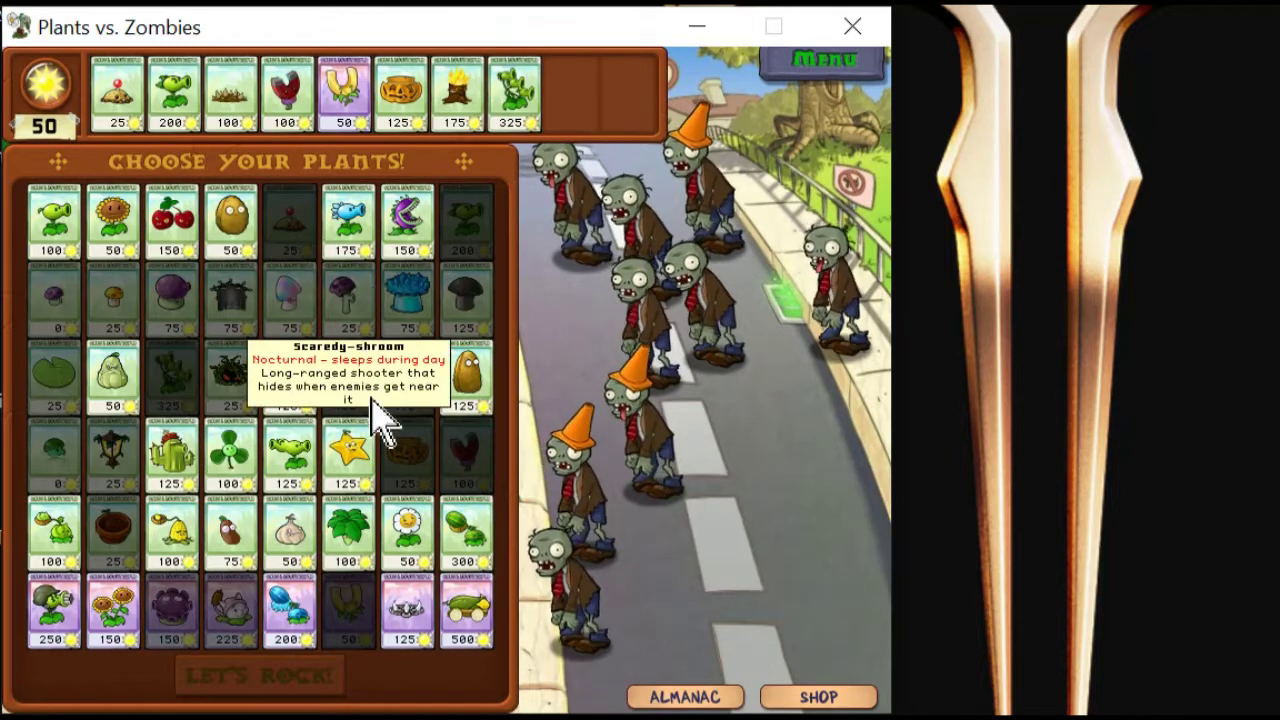
left_click(289, 375)
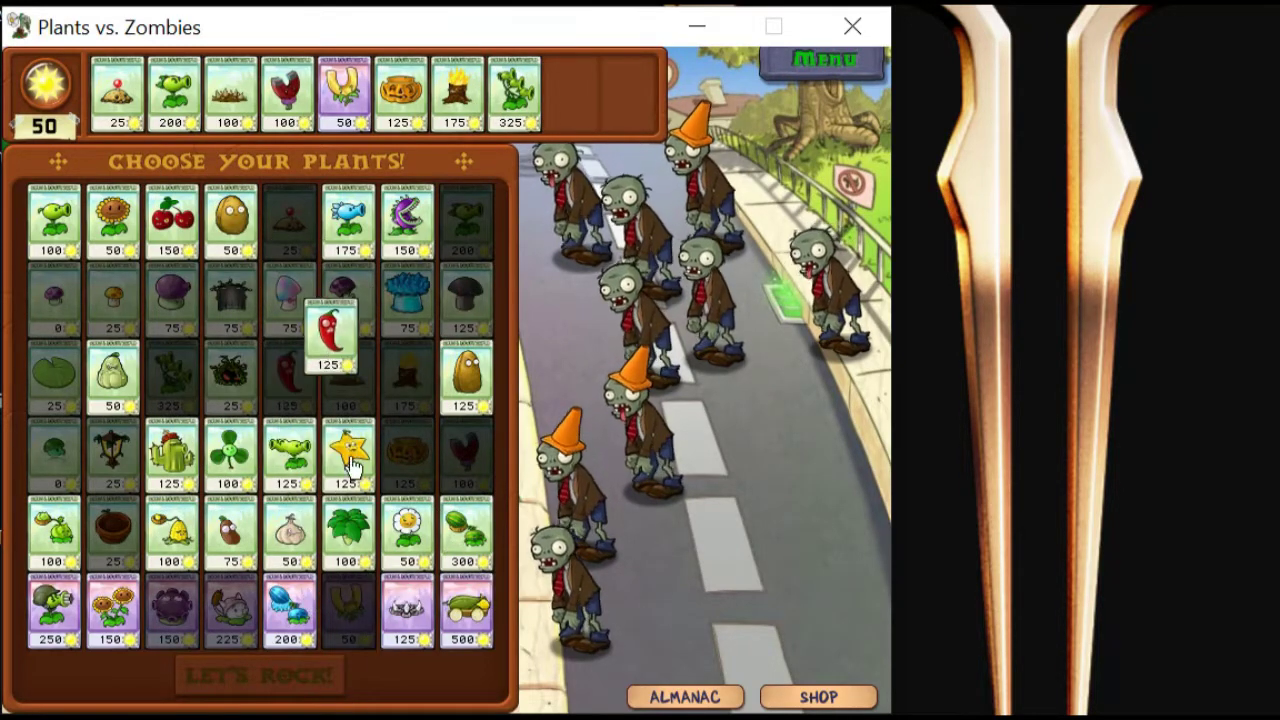
left_click(349, 452)
left_click(306, 677)
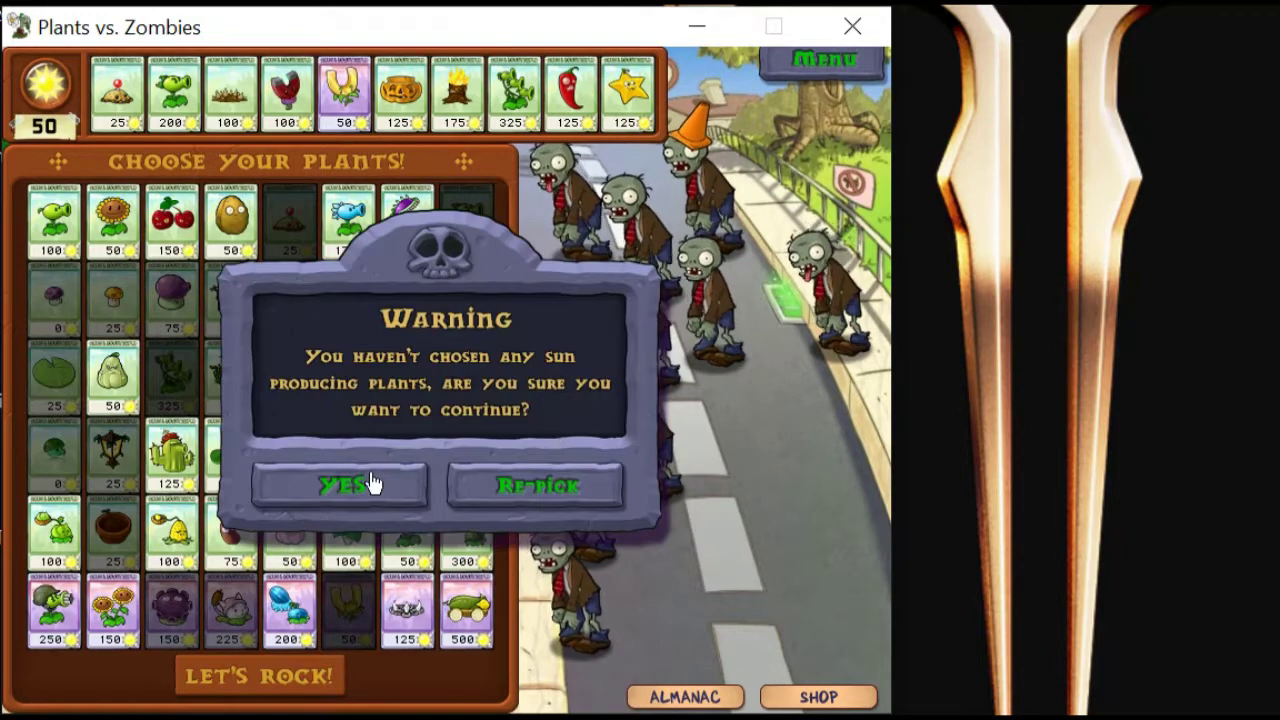
left_click(370, 486)
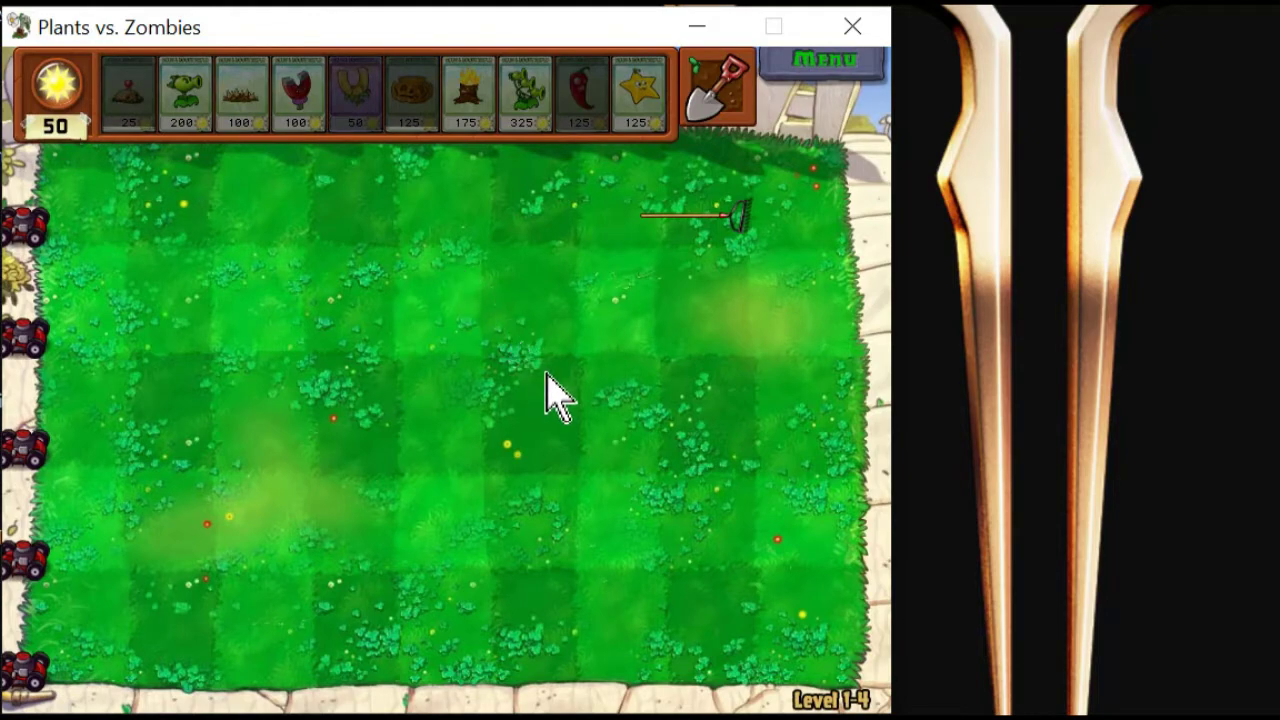
Switch to Cheat Engine 6.4 and open the popcapgame1.exe process in it
key("super")
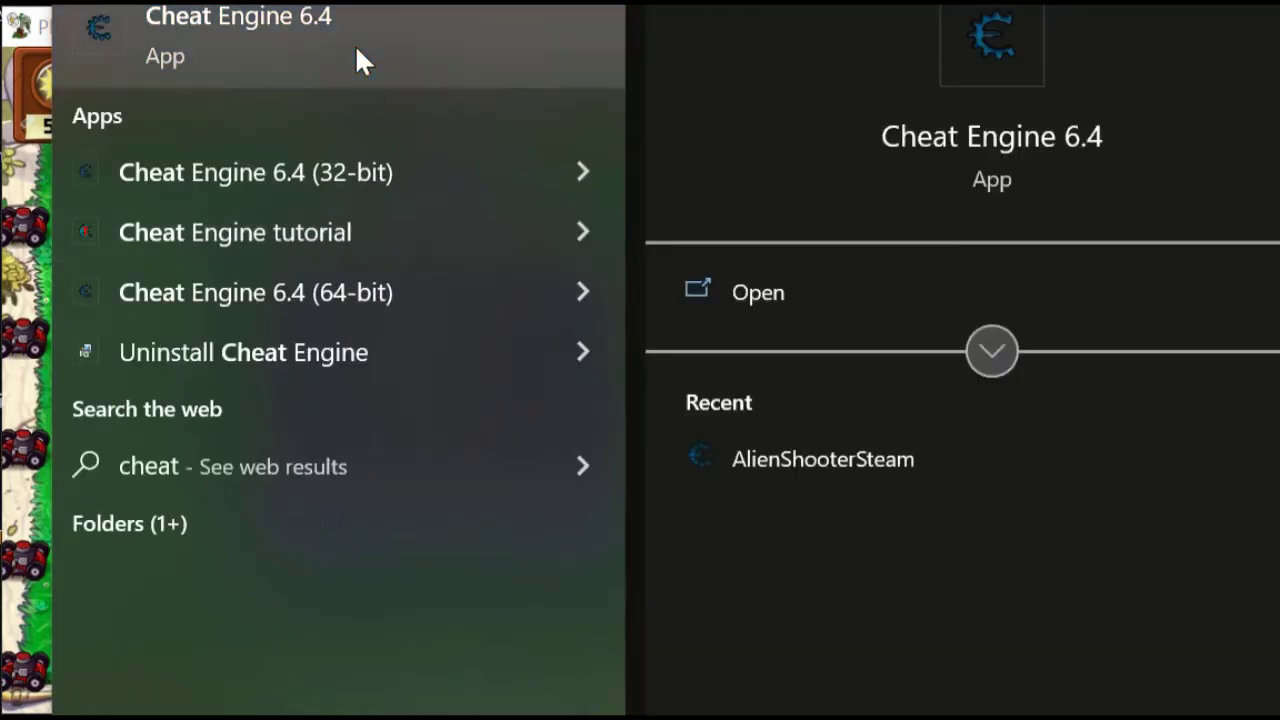
left_click(355, 44)
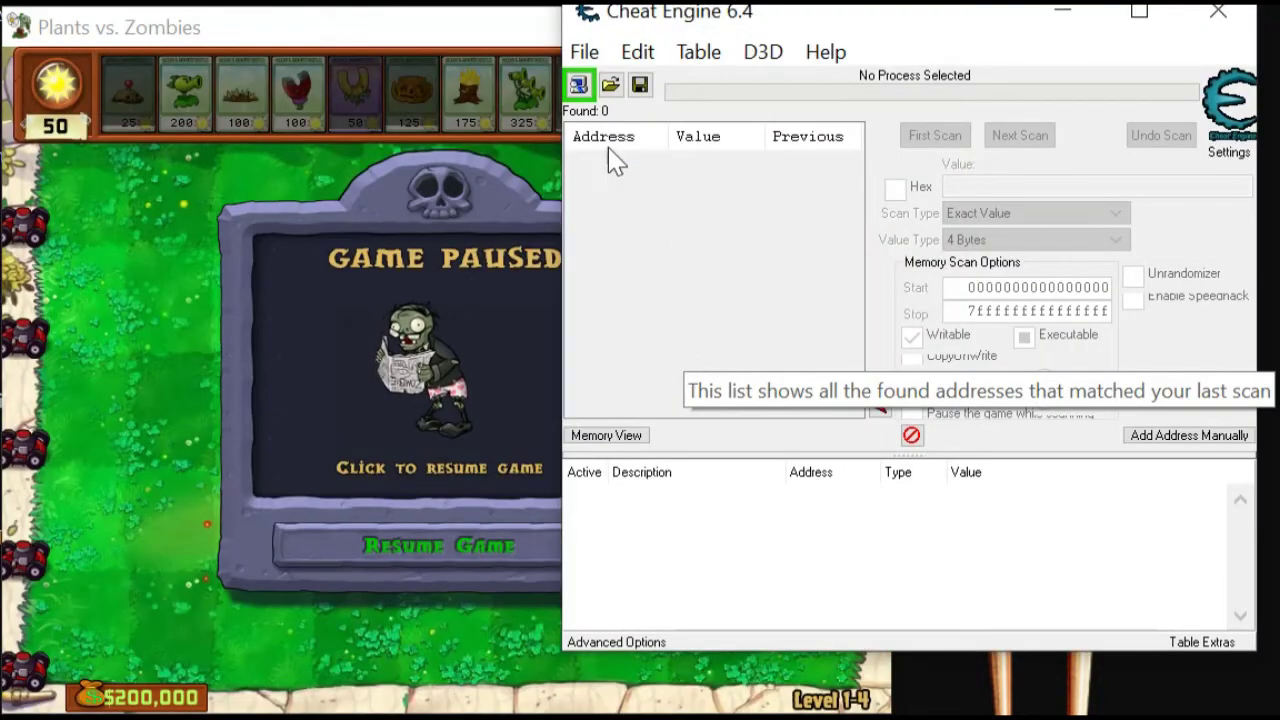
left_click(580, 87)
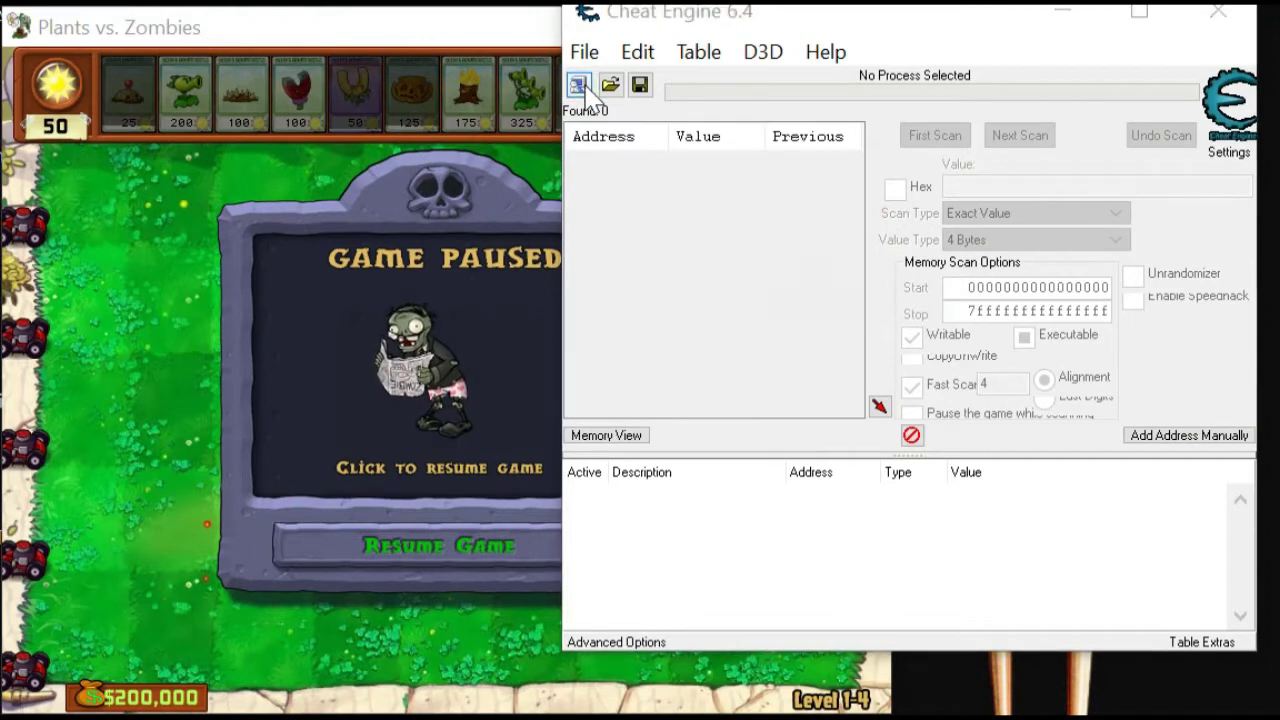
scroll(876, 285, "up", 5)
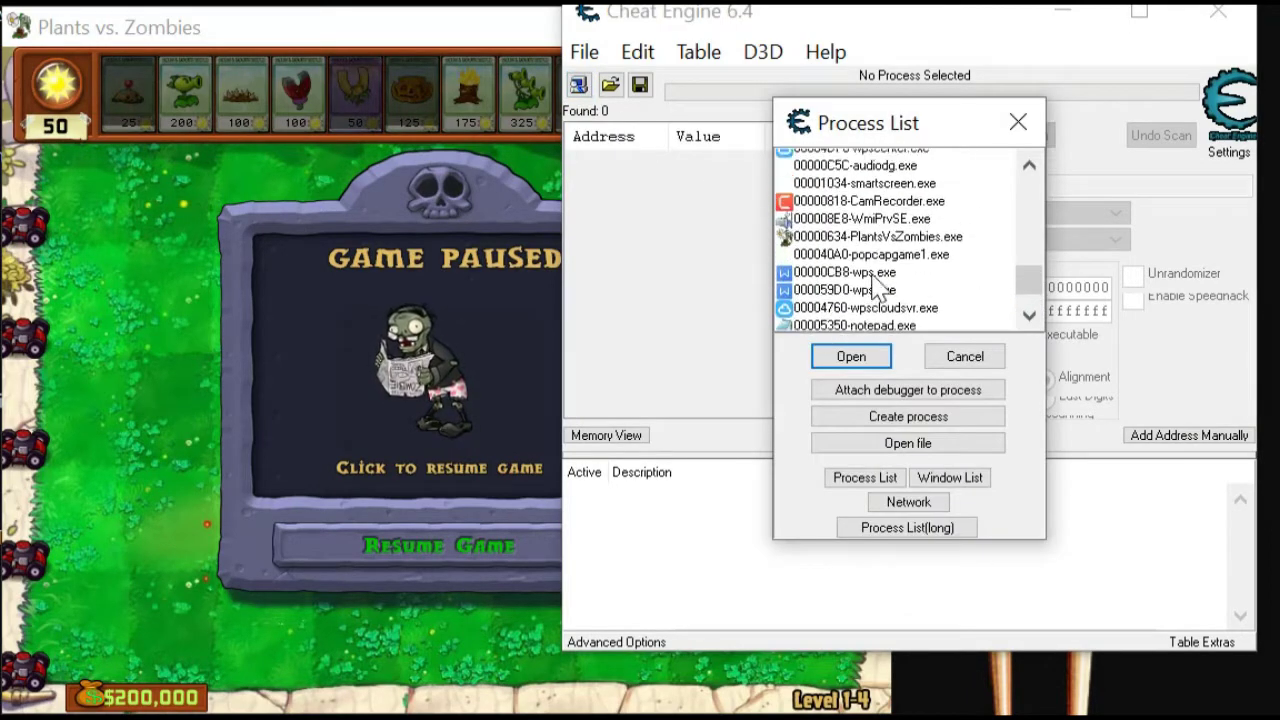
left_click(929, 284)
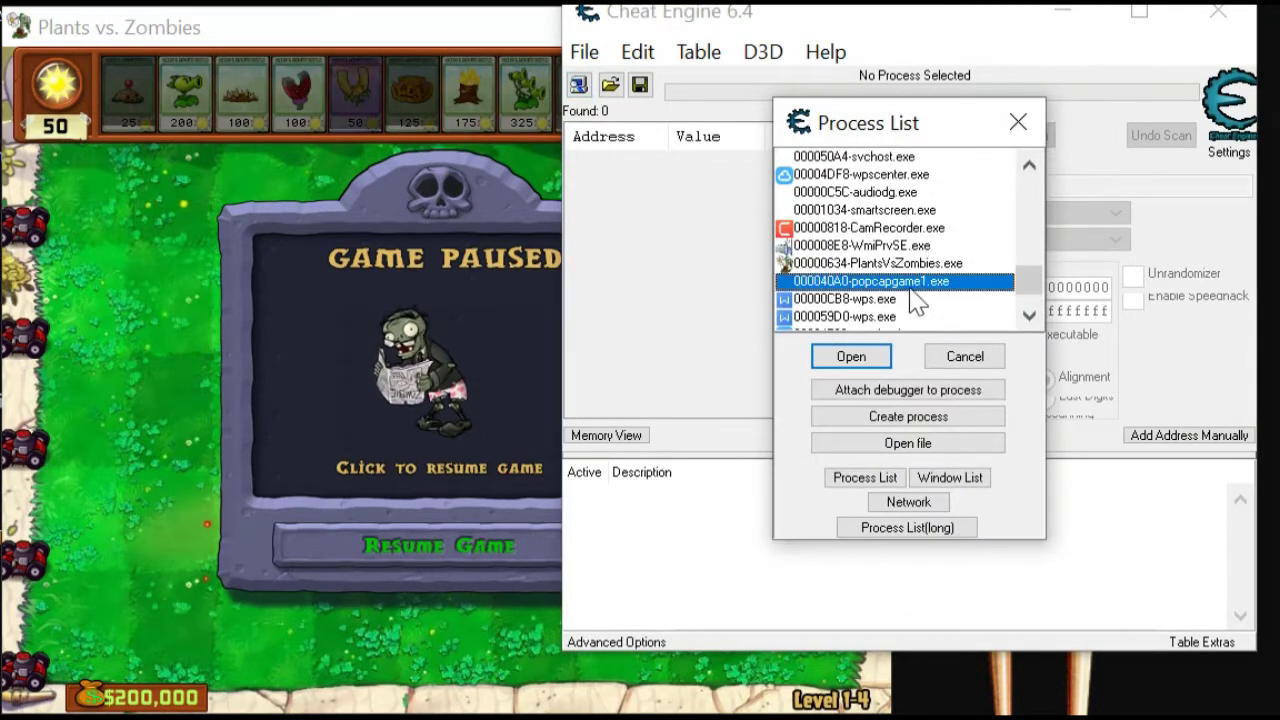
left_click(878, 358)
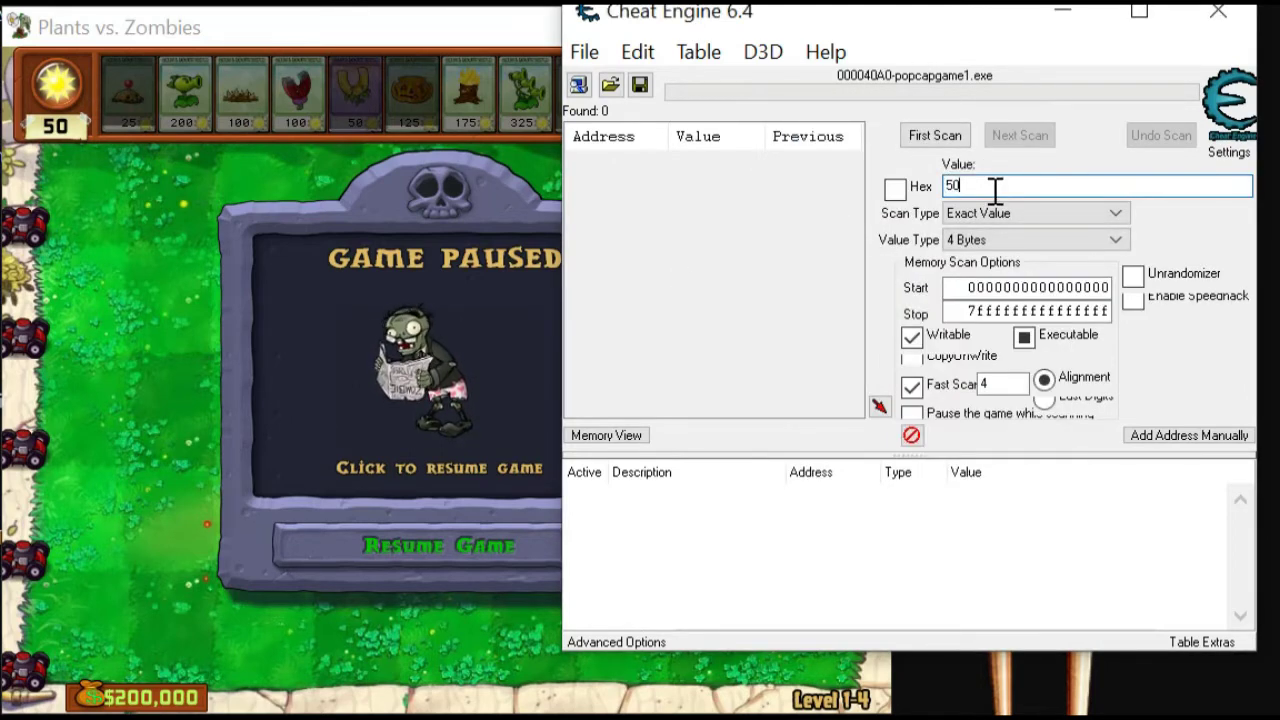
Run a first exact-value scan for 50, and collect one falling sun in the resumed game
left_click(963, 145)
left_click(457, 537)
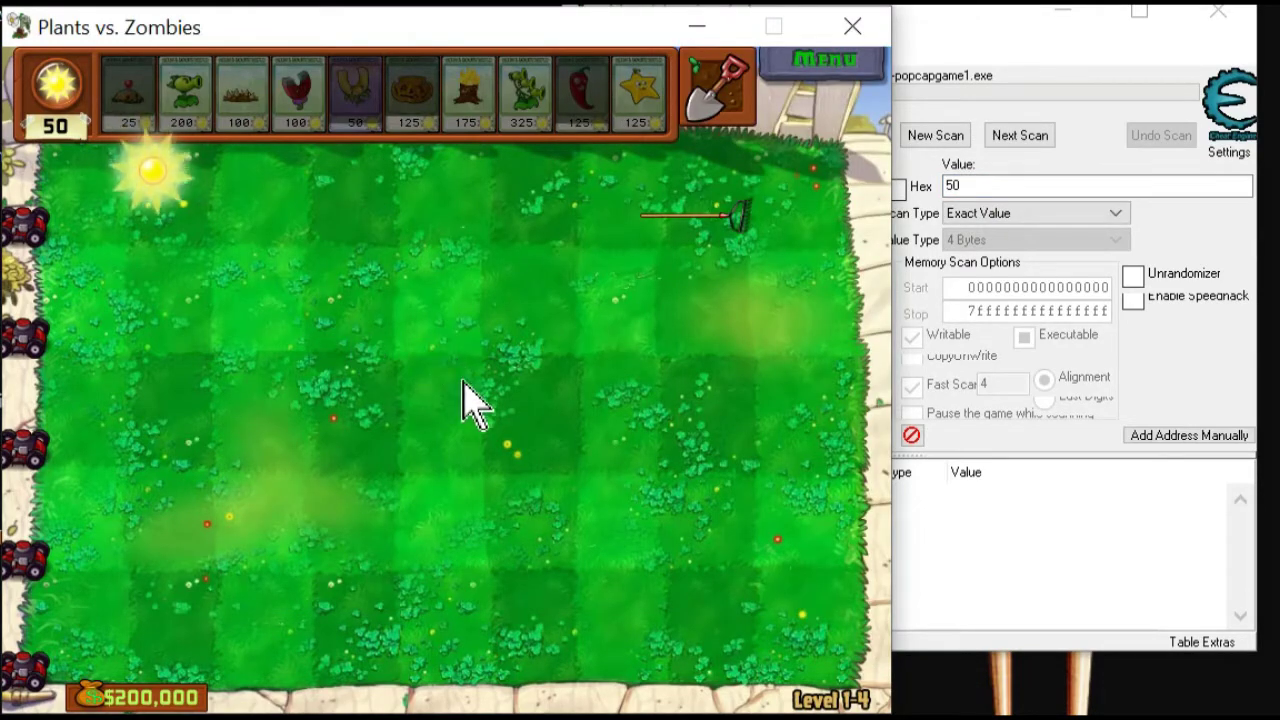
left_click(150, 222)
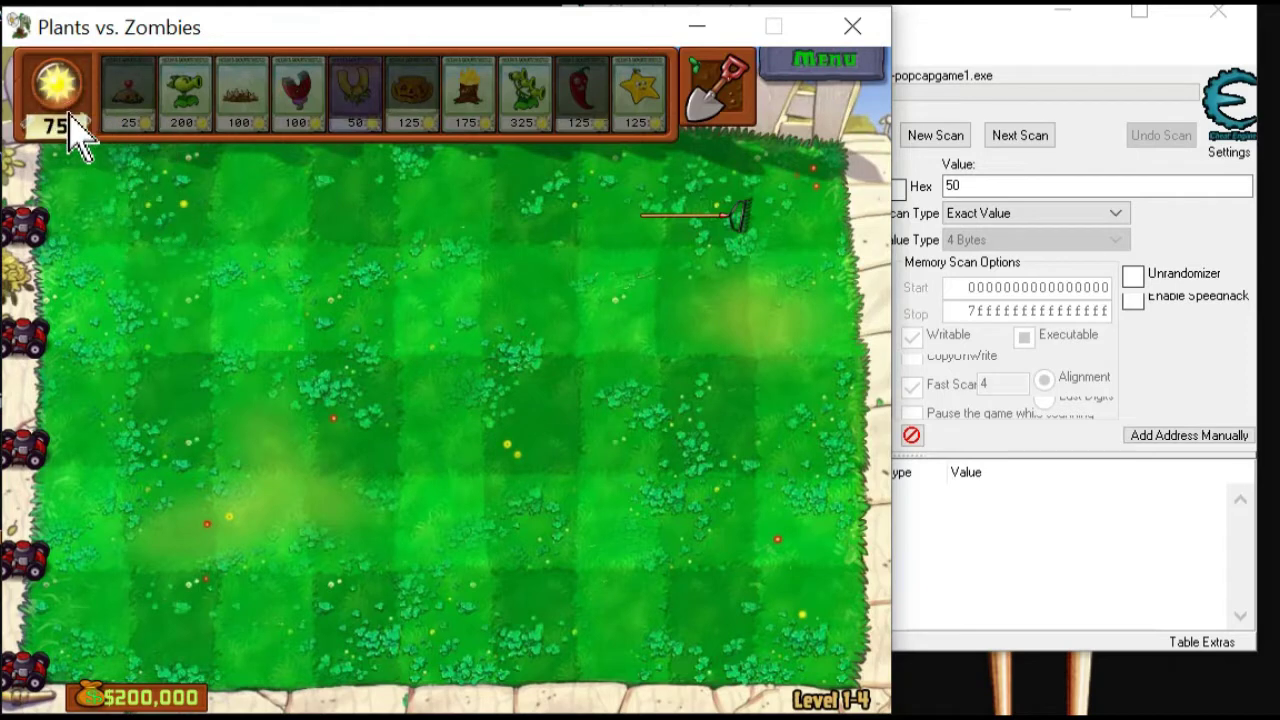
Narrow the scan results in Cheat Engine to the value 75 and add the matching address to the address list
left_click(1063, 187)
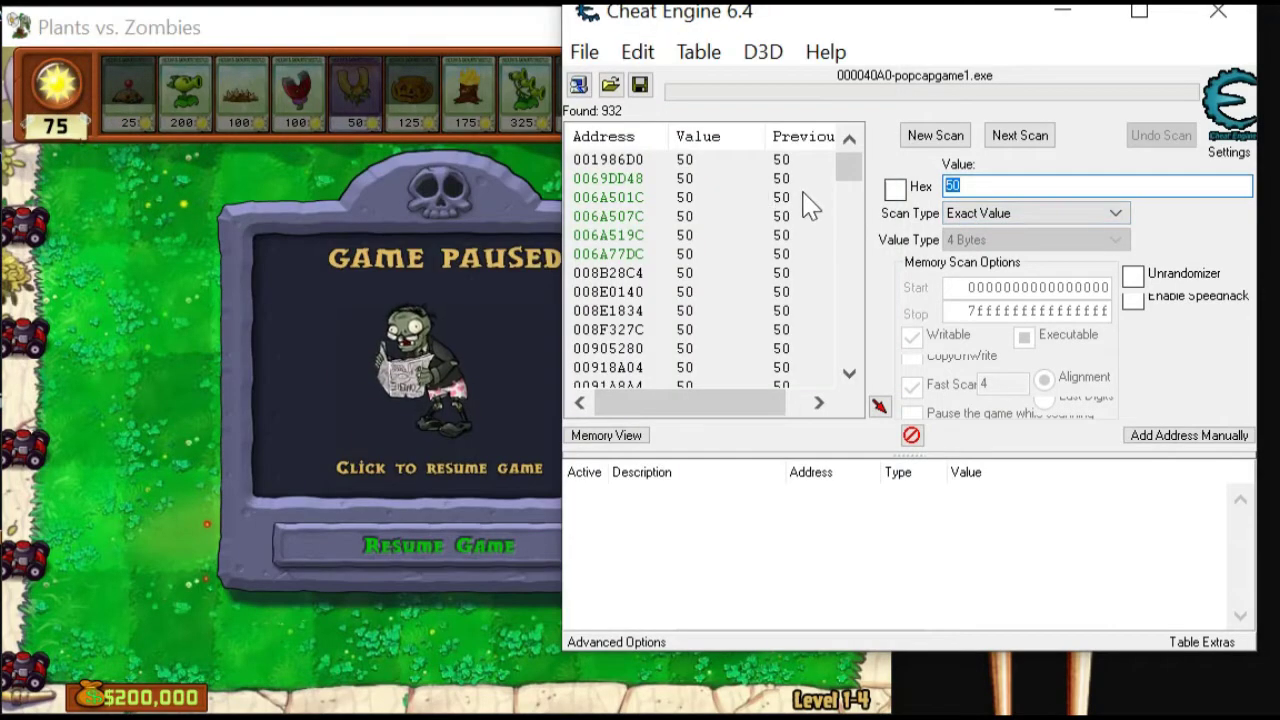
type("75")
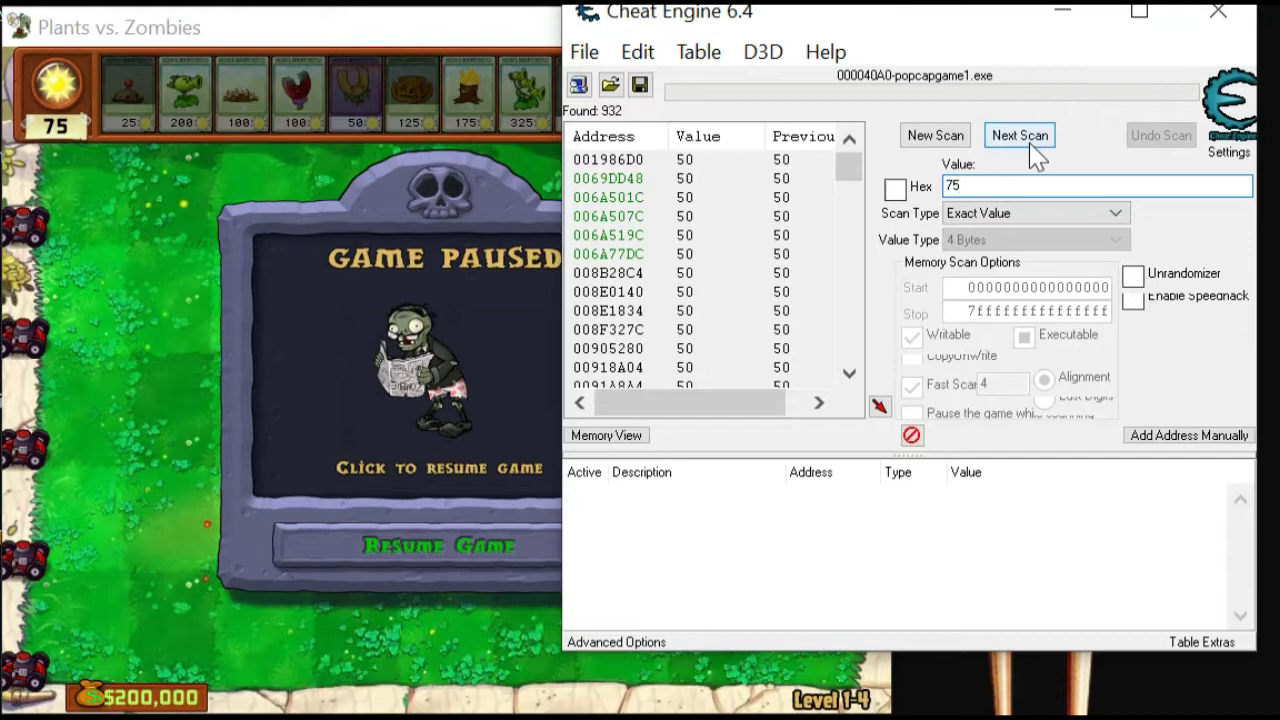
left_click(1025, 140)
double_click(789, 161)
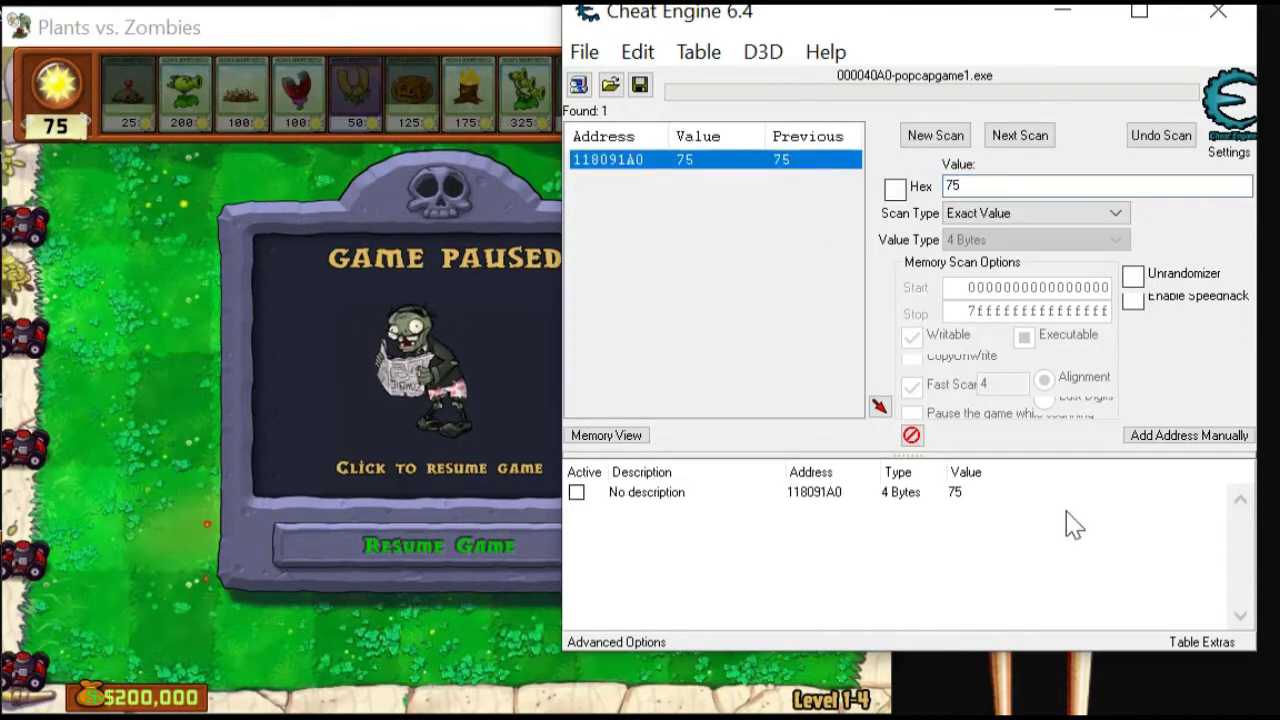
Set the listed sun address to 9999 and resume the Plants vs. Zombies game
double_click(968, 500)
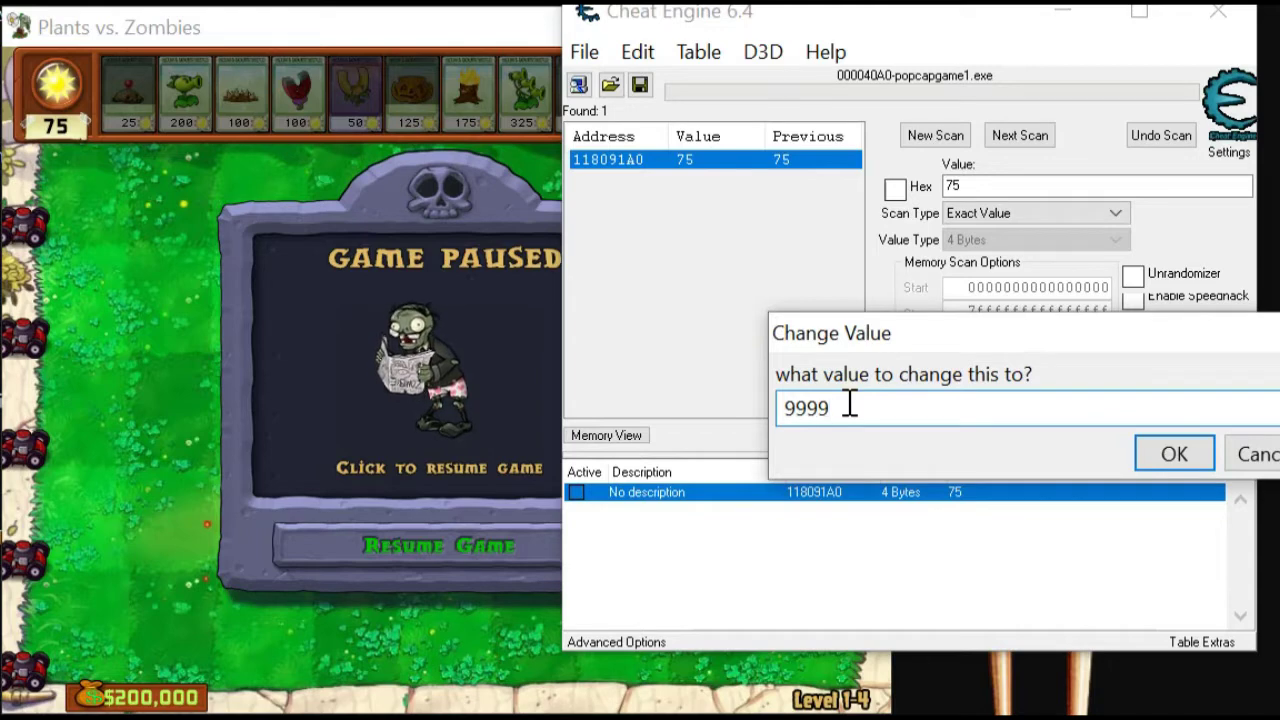
key("Return")
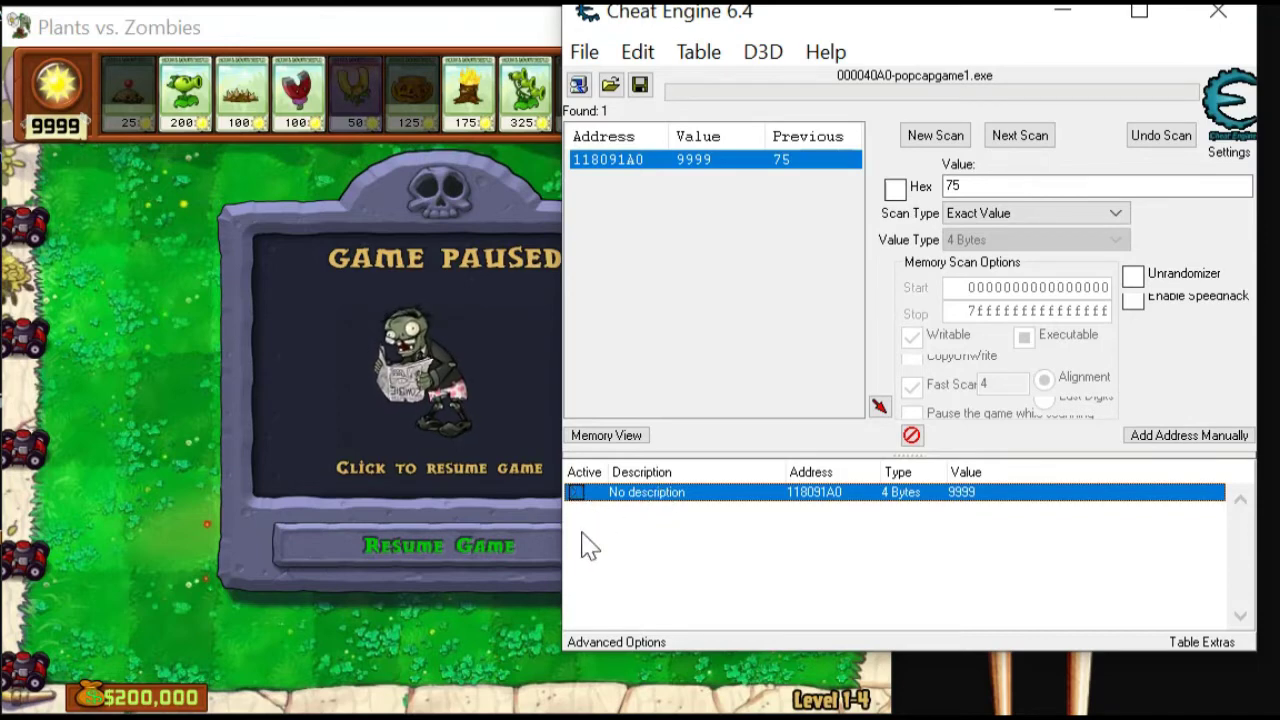
left_click(455, 565)
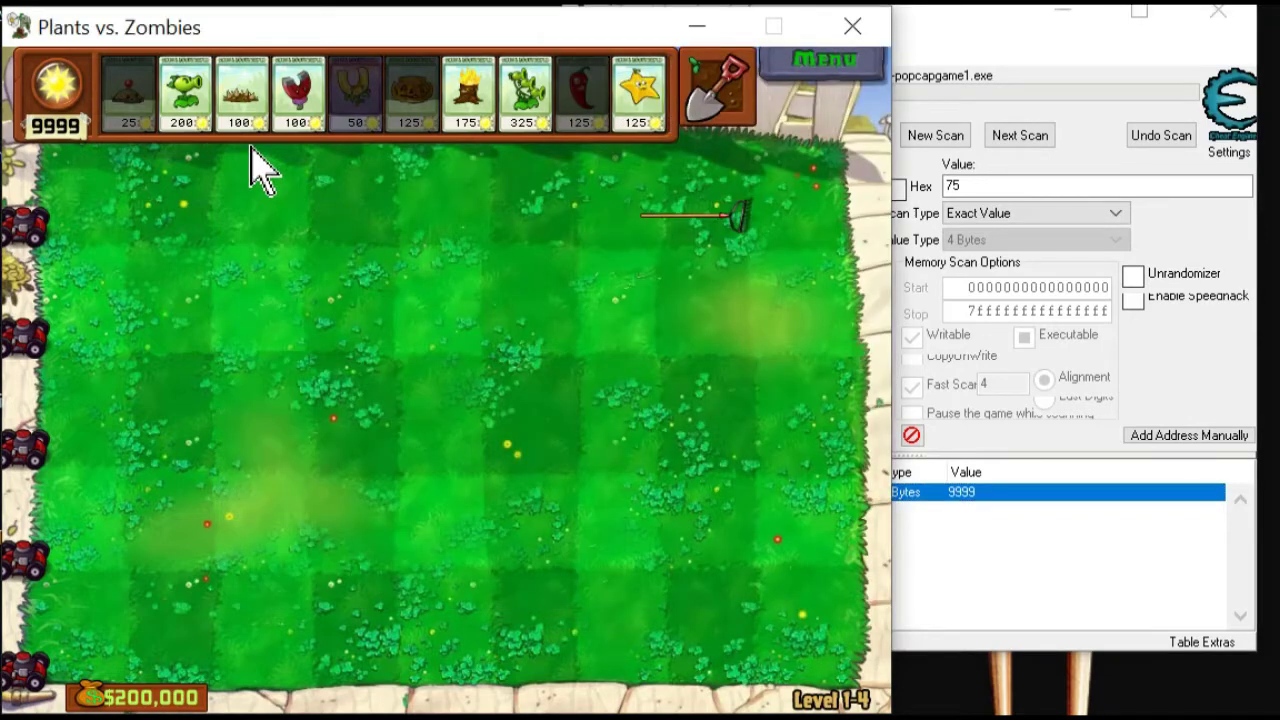
Plant a Repeater in the first square of the middle row and a Spikeweed in the square beside it
left_click(188, 125)
left_click(92, 390)
left_click(240, 100)
left_click(178, 442)
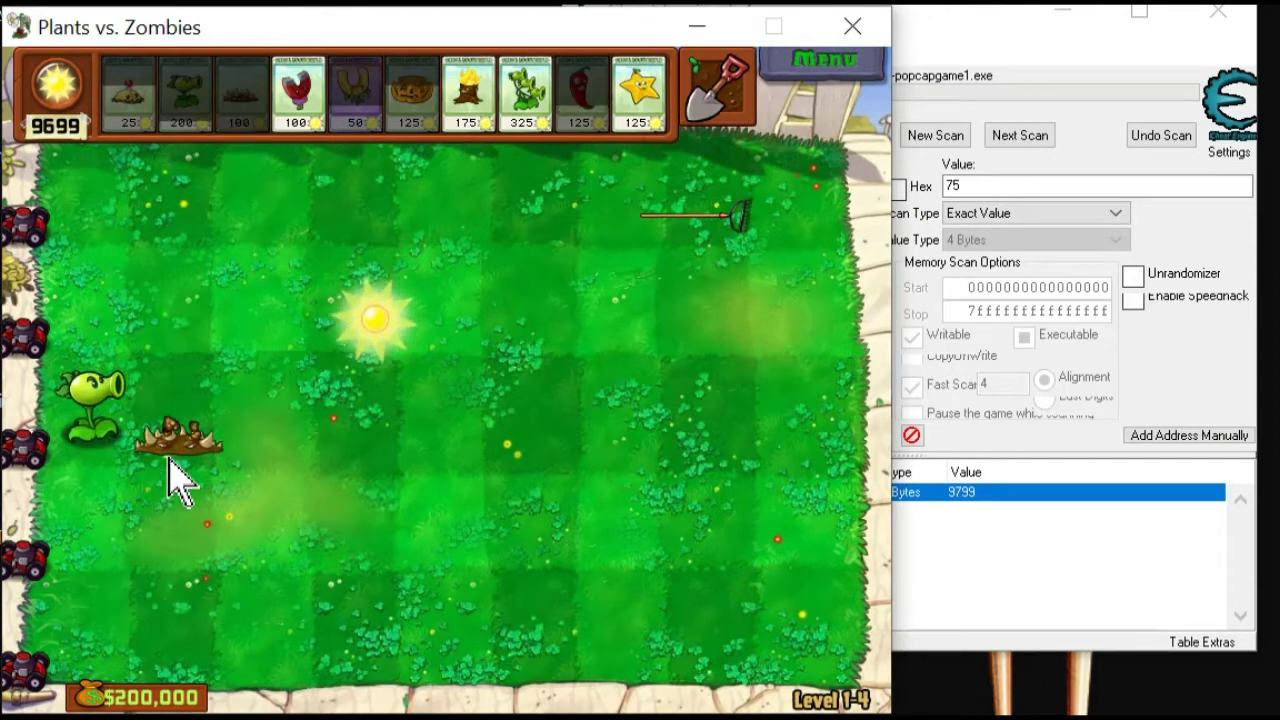
Dig up the Spikeweed and the Repeater from the middle row
left_click(716, 85)
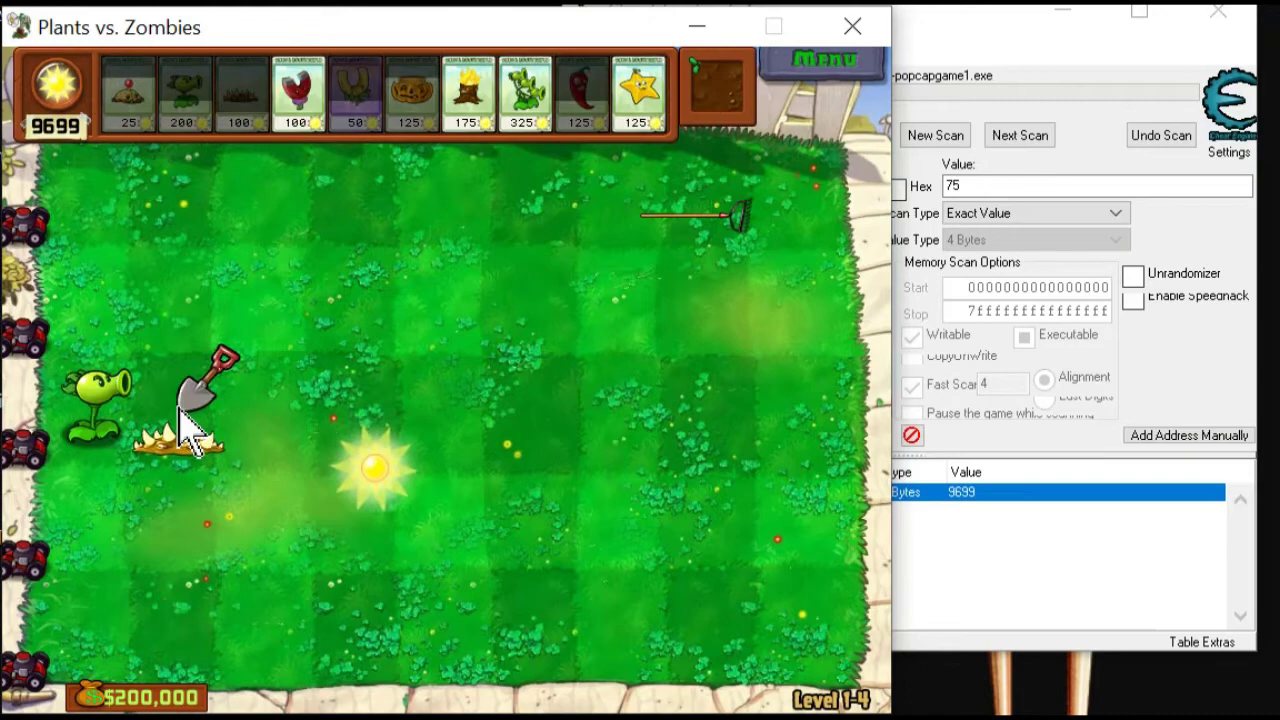
left_click(178, 440)
left_click(698, 117)
left_click(98, 395)
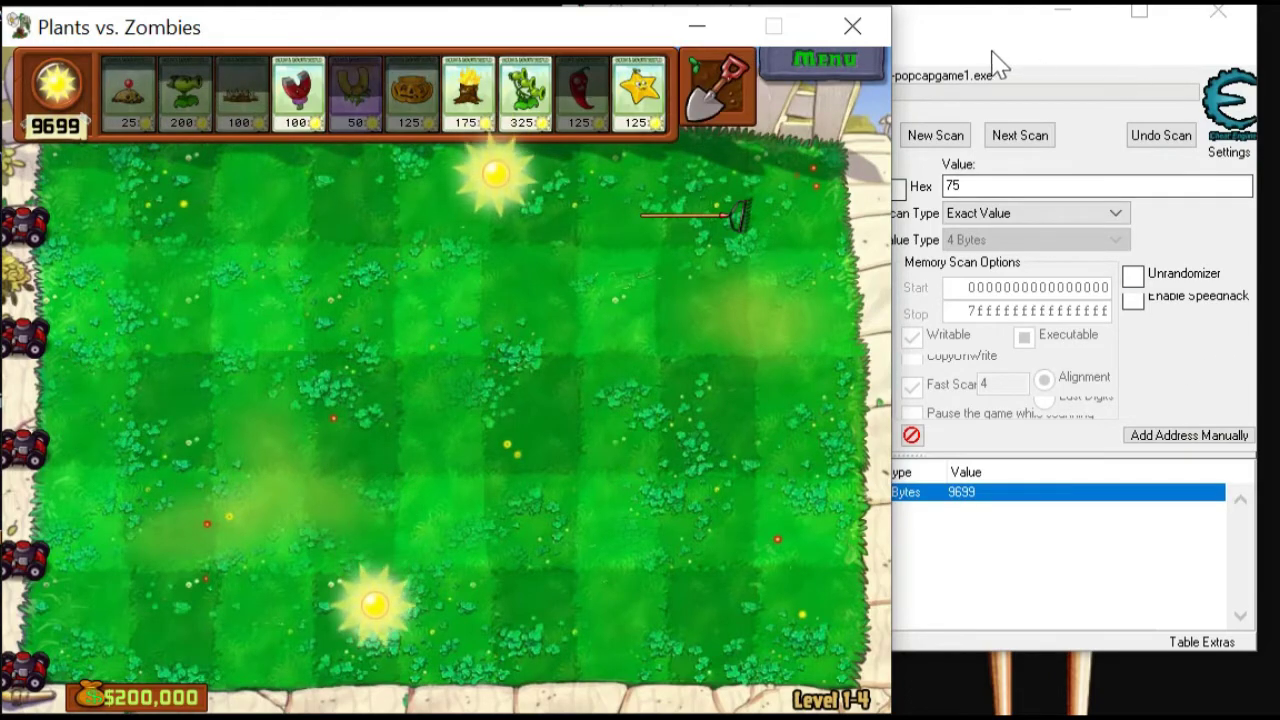
Freeze the sun address in Cheat Engine at the value 9999 and resume the game
left_click(967, 160)
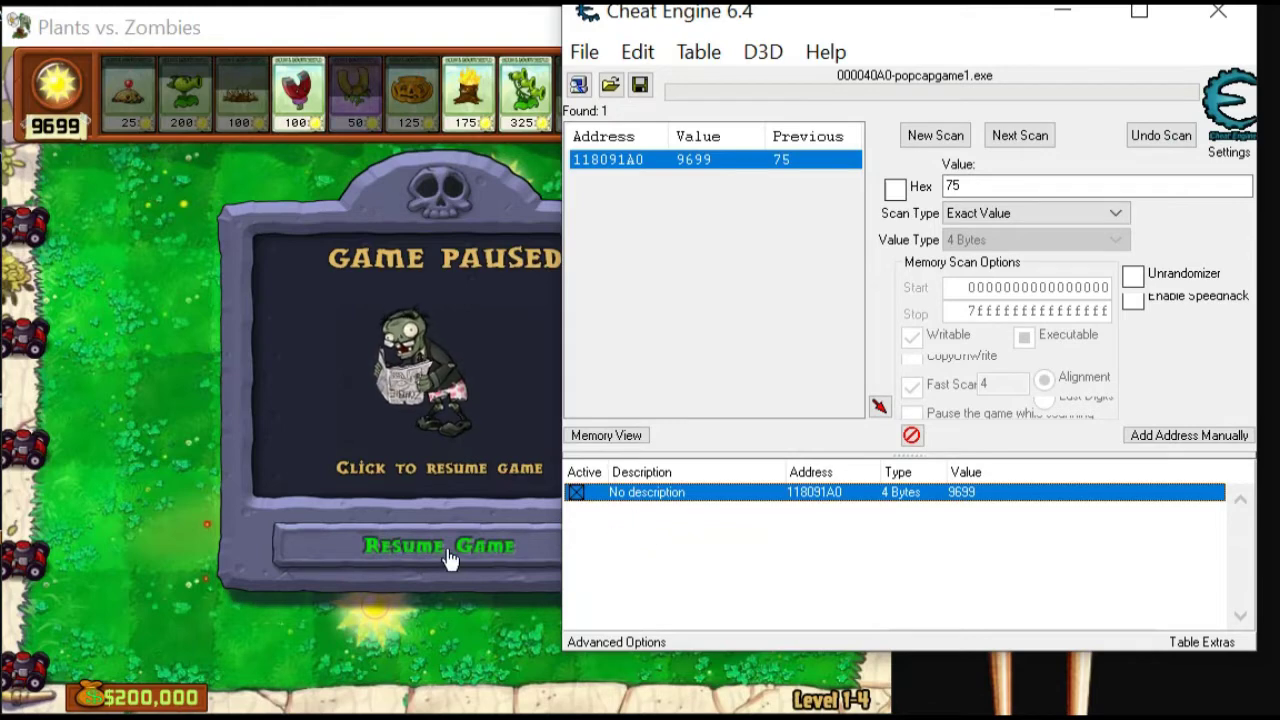
double_click(961, 492)
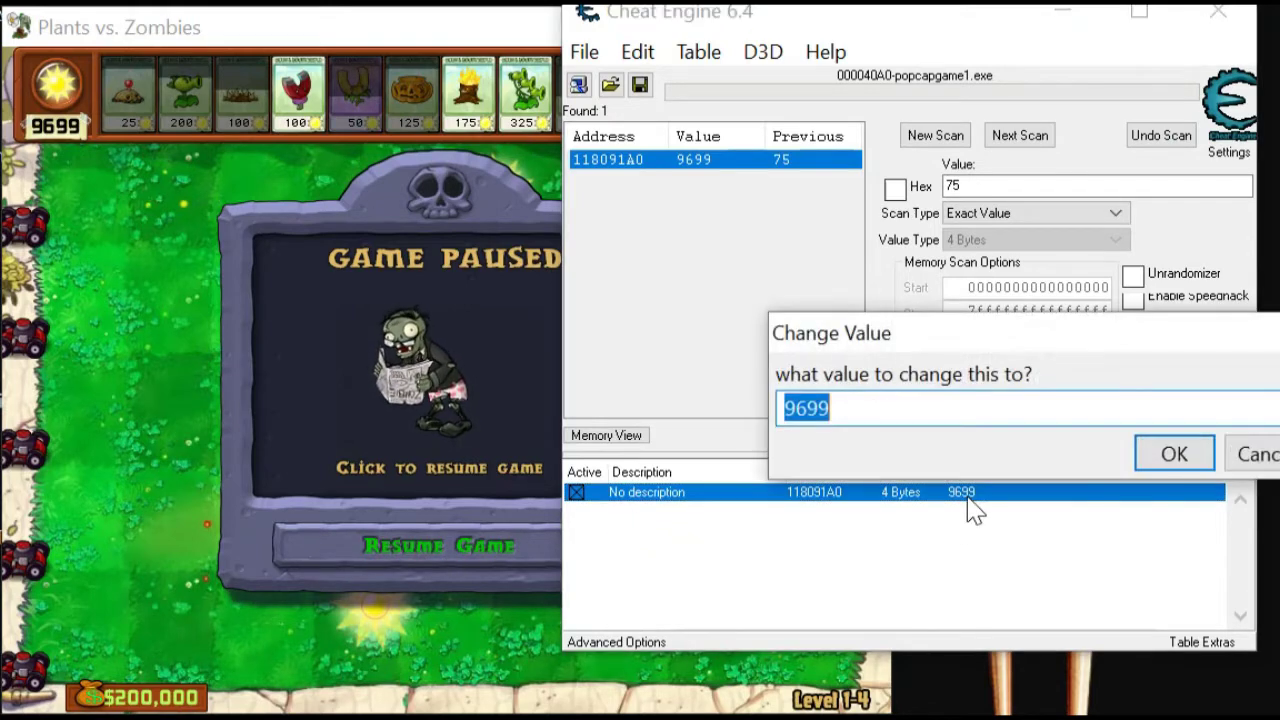
type("9999")
key("Return")
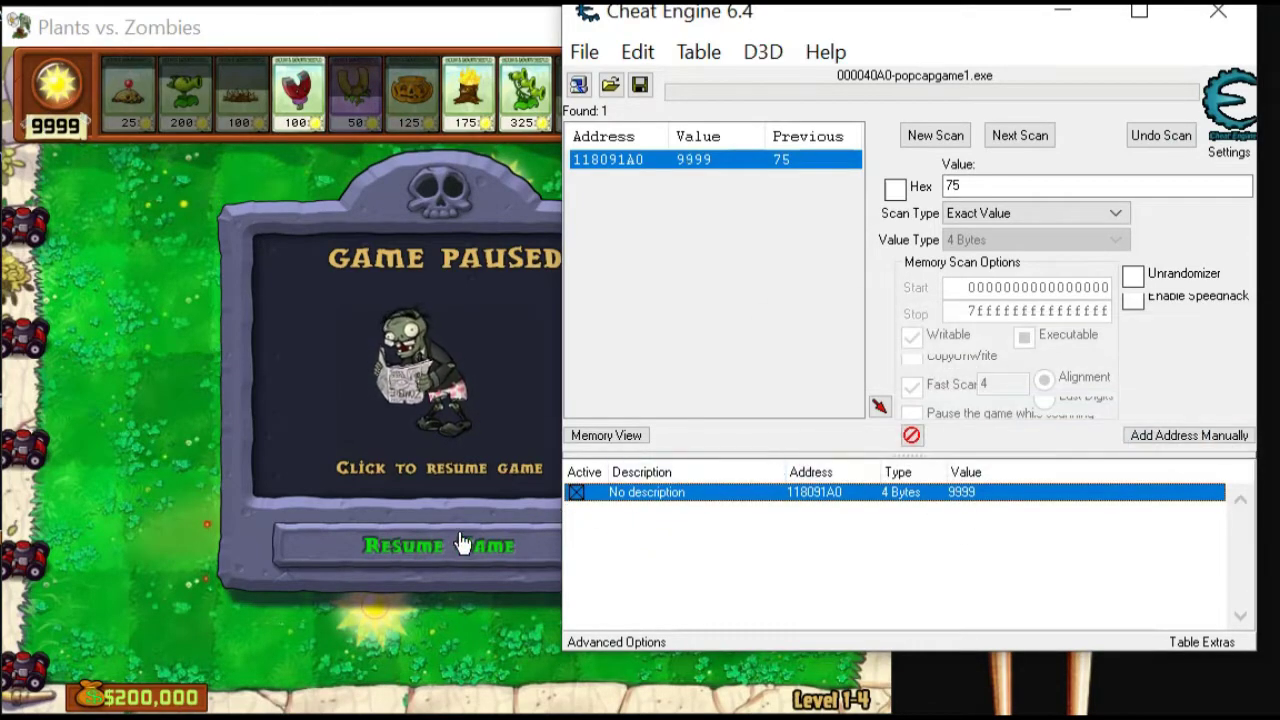
left_click(435, 555)
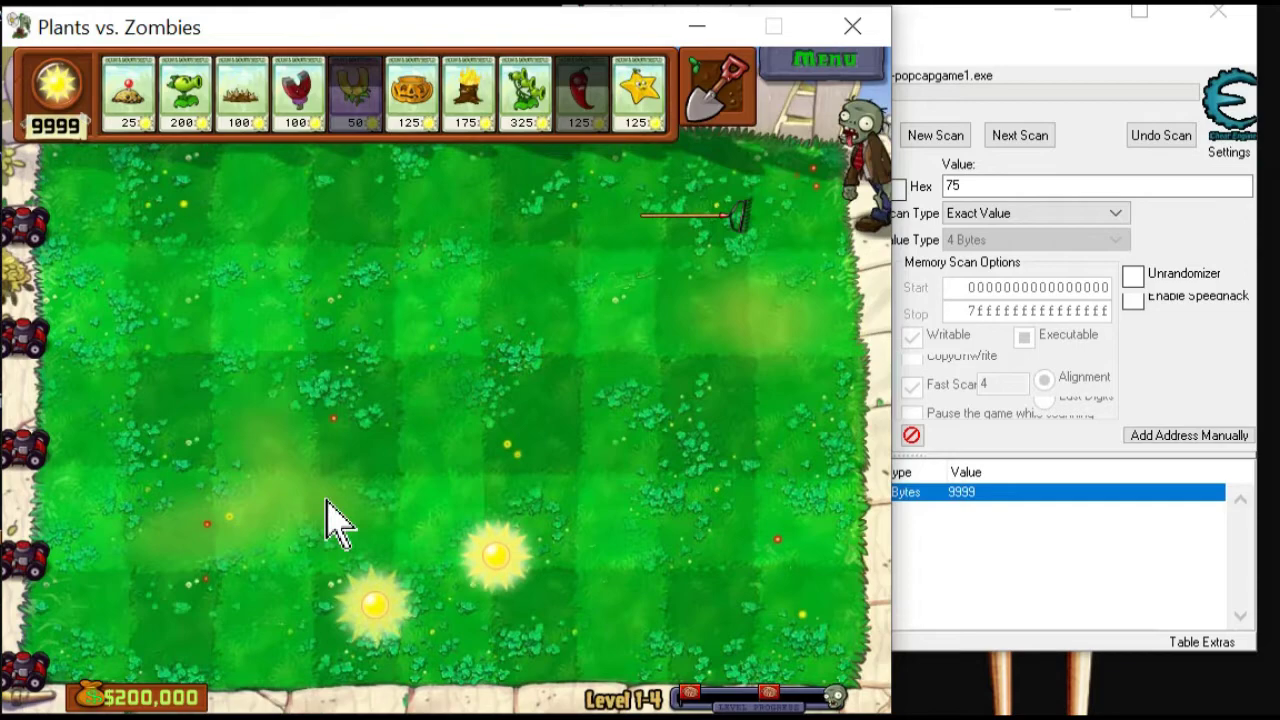
Collect the suns lying on the lower part of the lawn
left_click(372, 602)
left_click(492, 605)
left_click(575, 212)
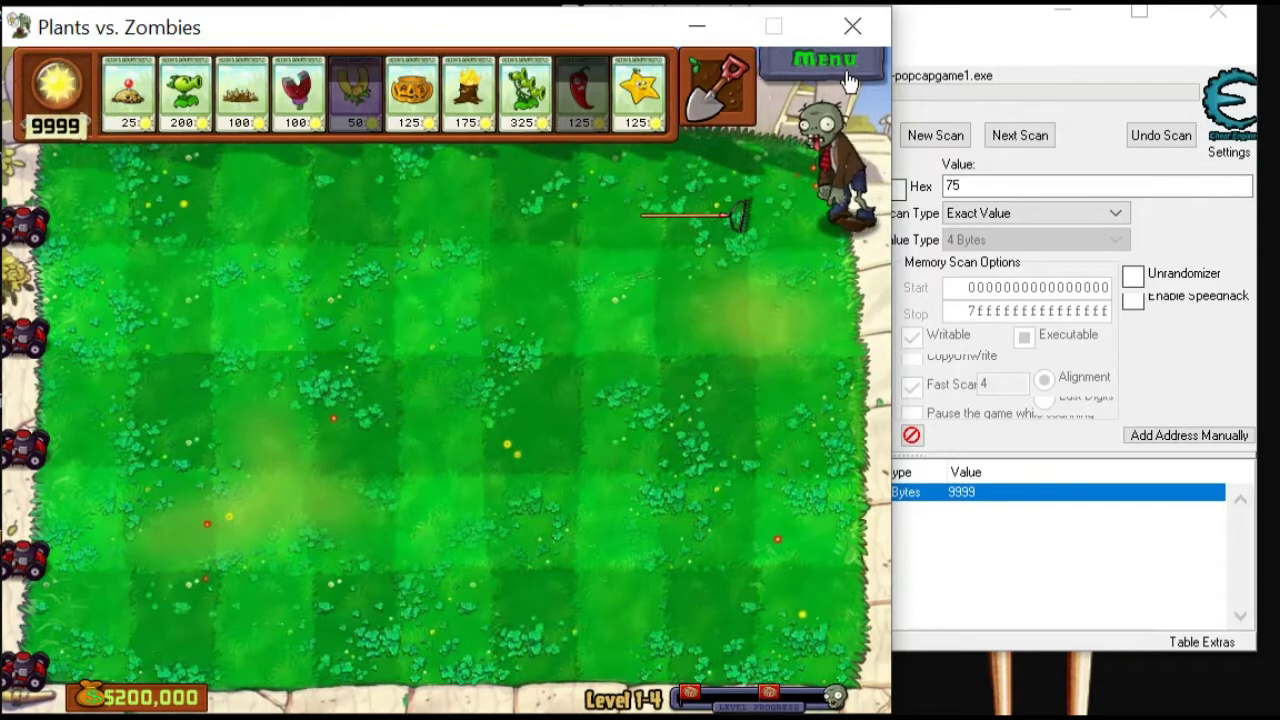
Open Cheat Engine's Memory Viewer and go to address 0048728c in the disassembly
left_click(1197, 237)
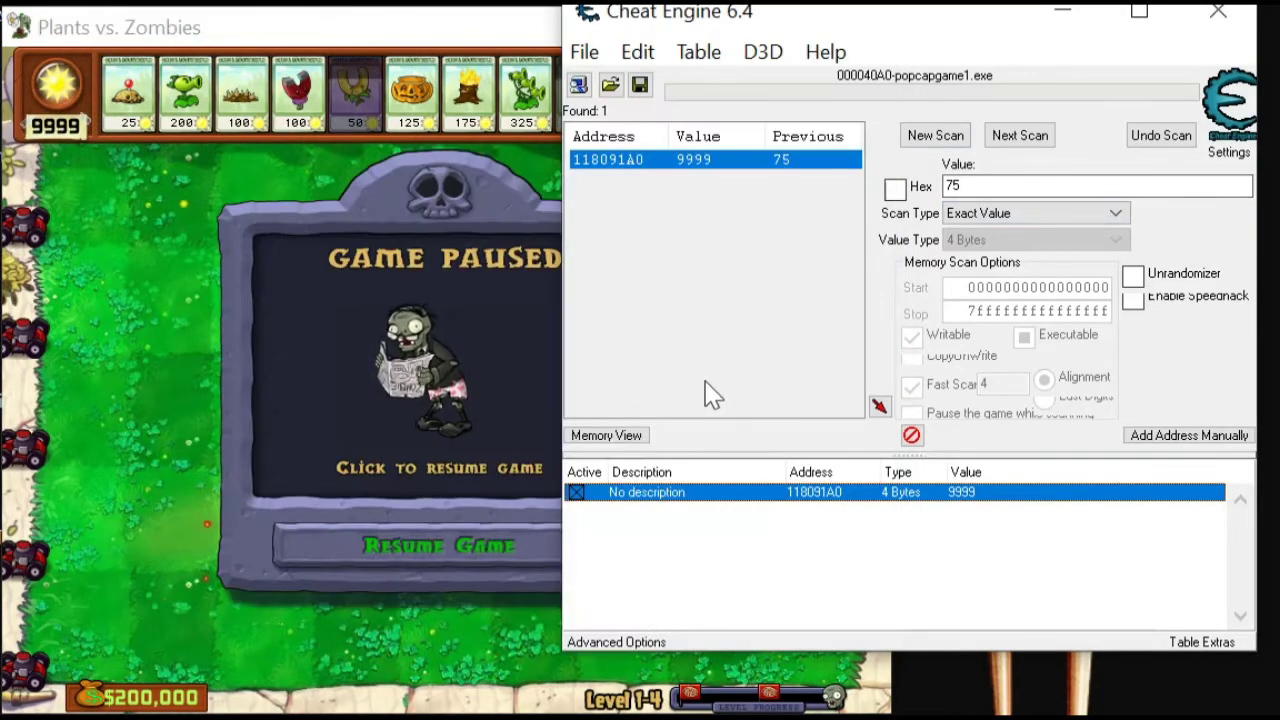
left_click(615, 437)
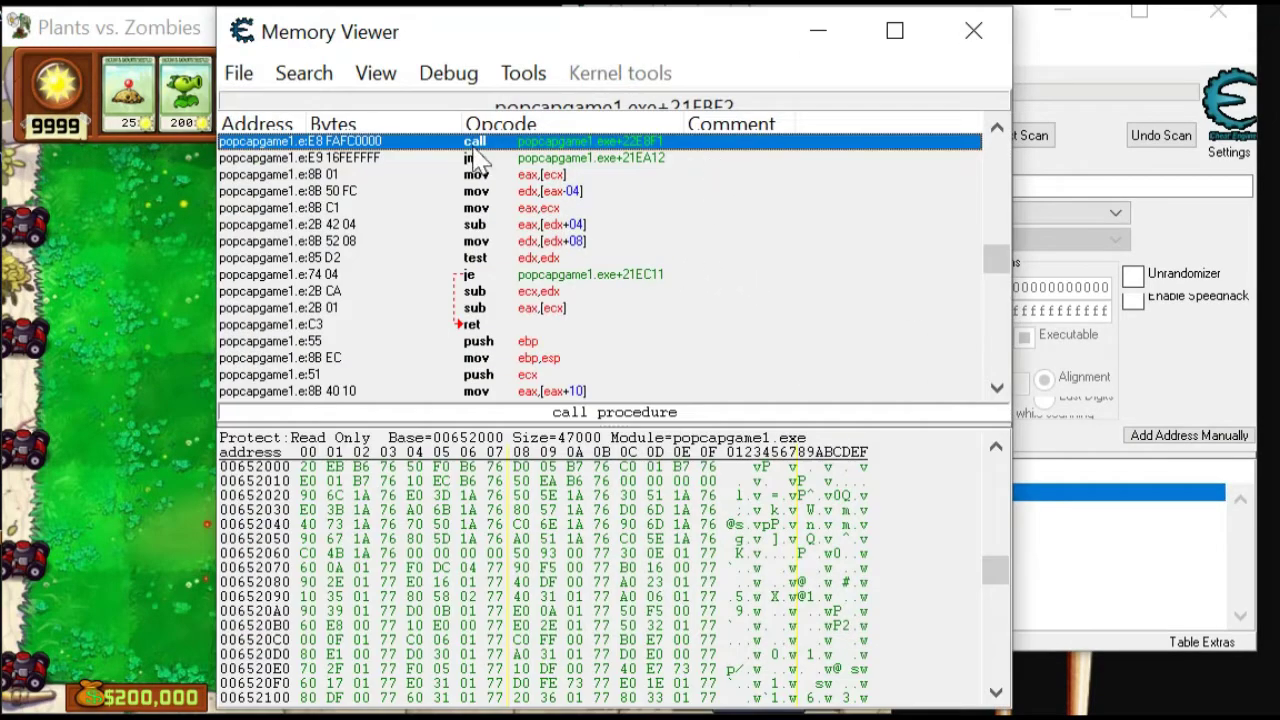
left_click(582, 160)
right_click(584, 158)
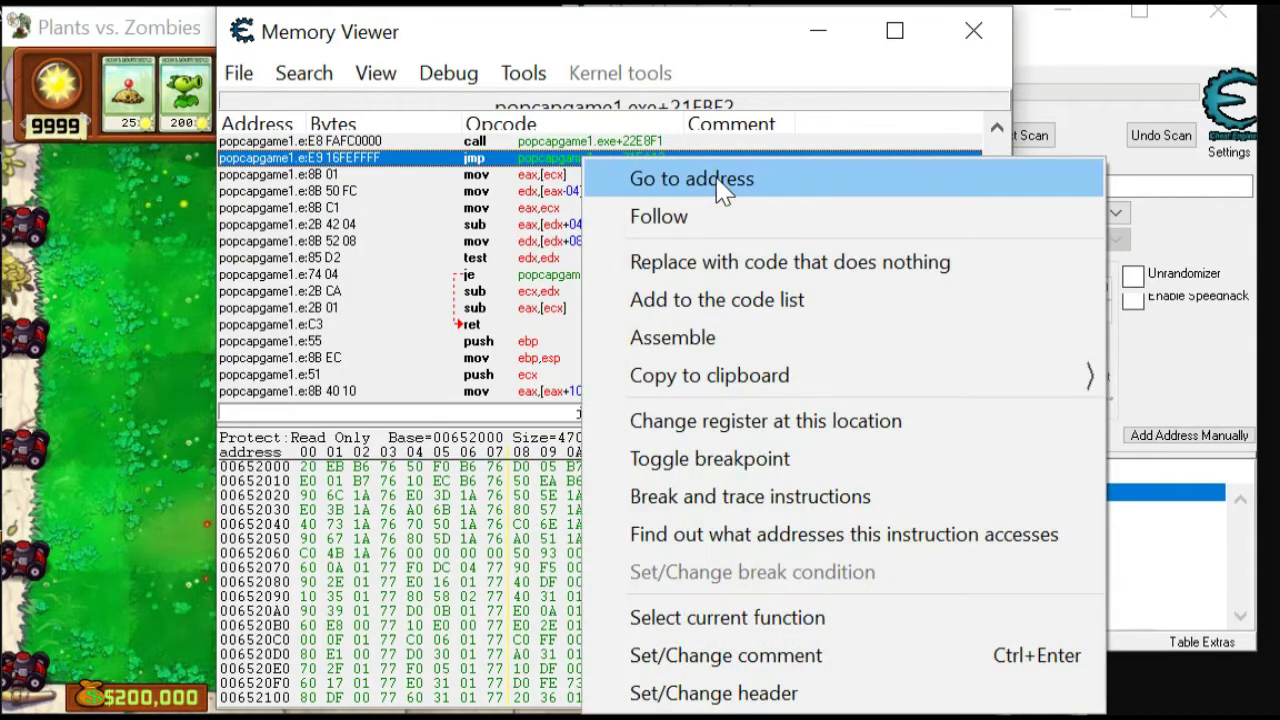
left_click(722, 185)
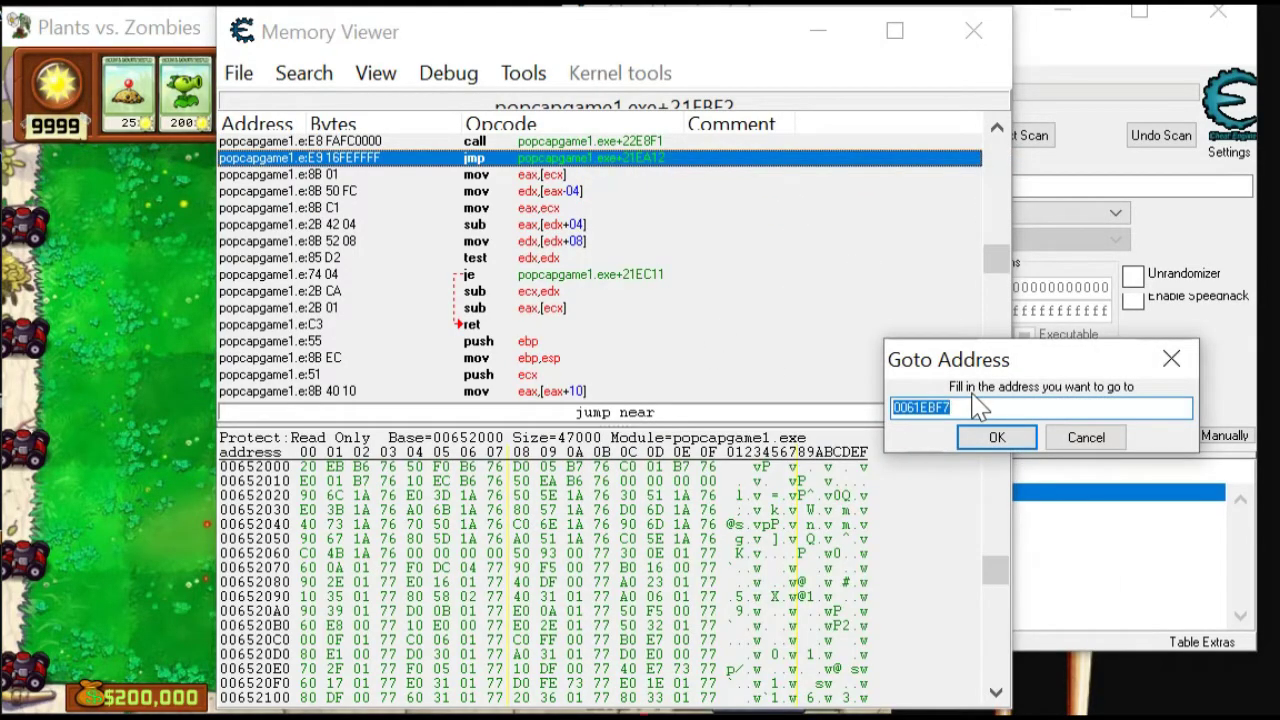
type("0048728c")
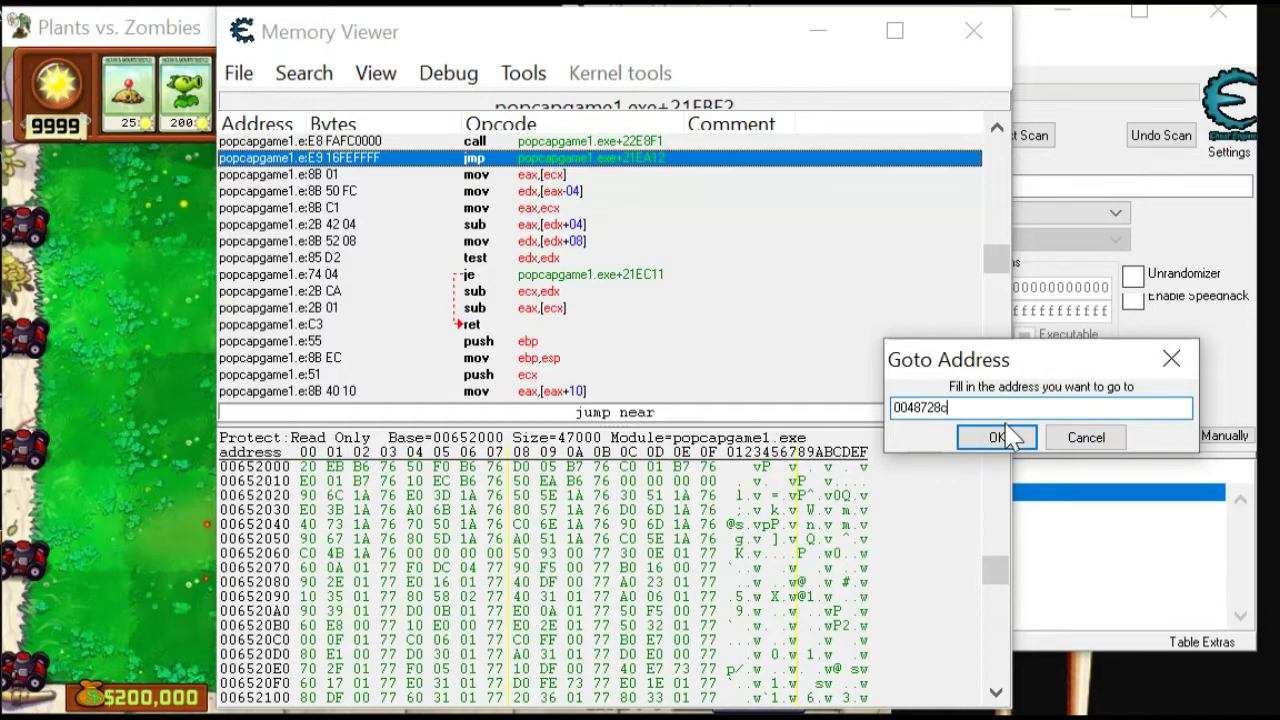
left_click(1008, 433)
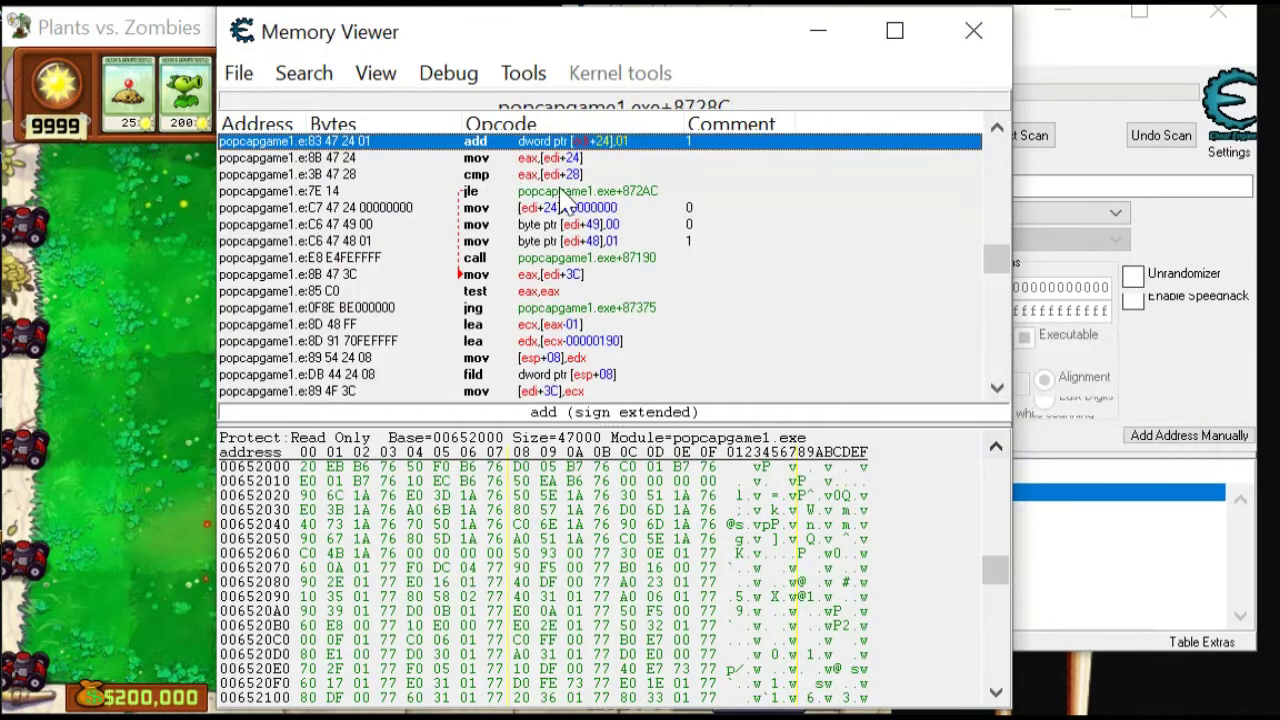
Change the instruction at 0048728C to "add dword ptr [edi+24],200" and replace the incomplete opcodes with NOPs
double_click(640, 145)
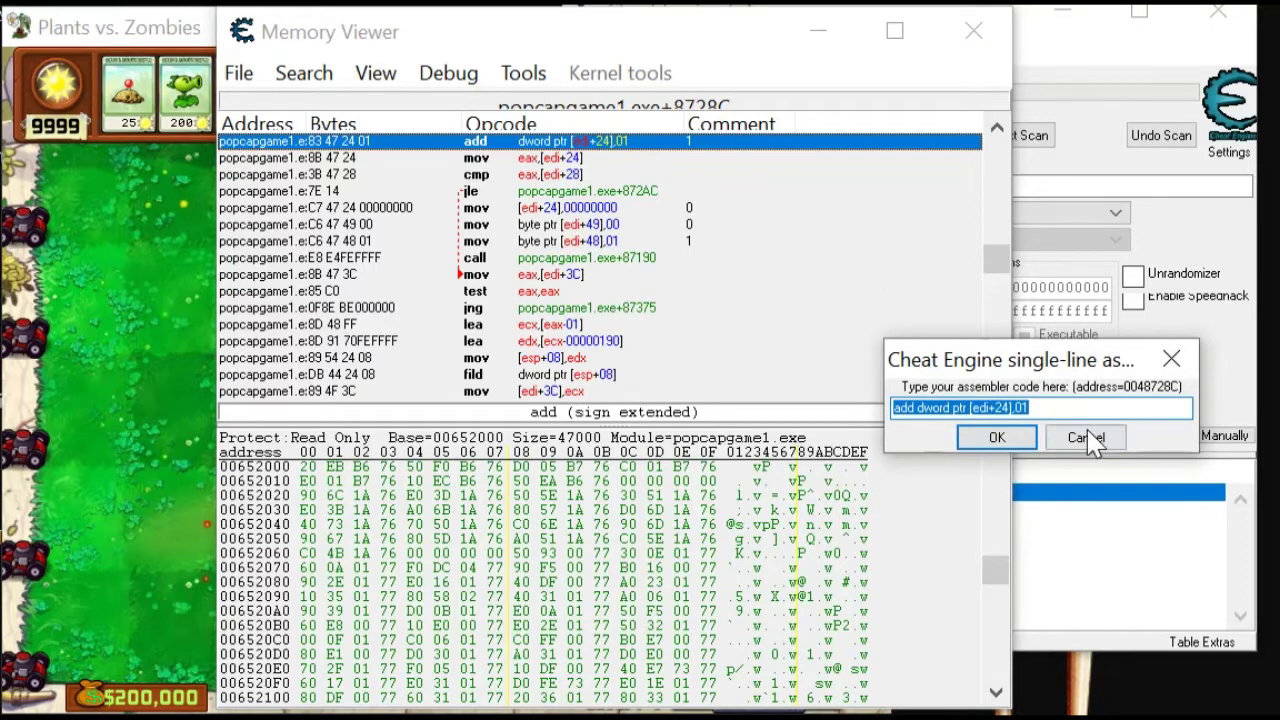
left_click(1083, 410)
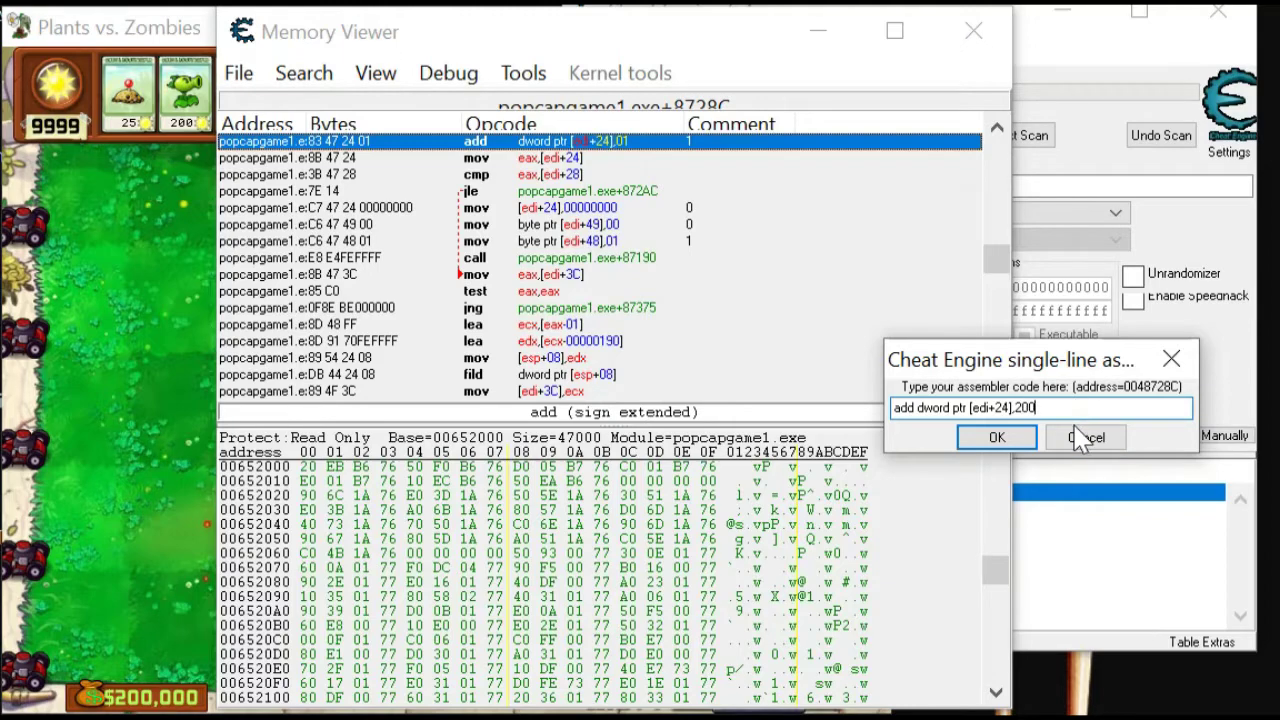
left_click(997, 437)
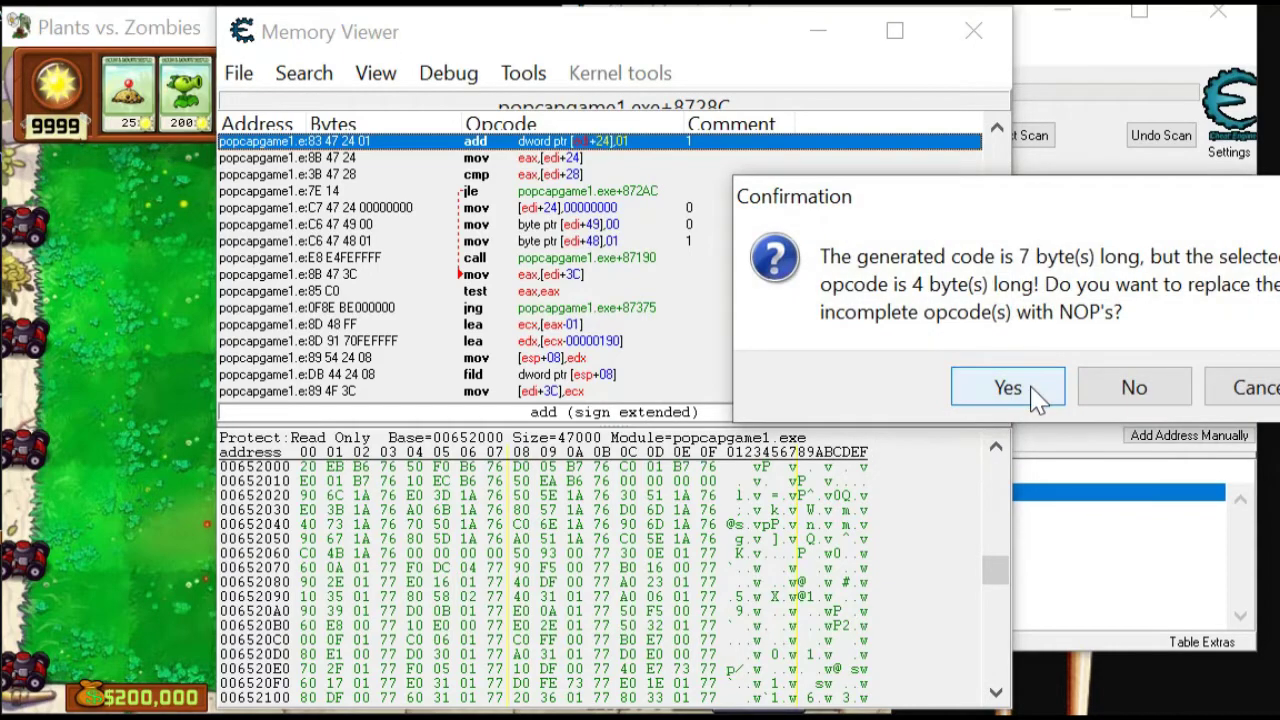
left_click(1008, 388)
Resume Plants vs. Zombies and plant a Magnet-shroom in the top row's fourth column, upgrading it to a Gold Magnet
left_click(129, 371)
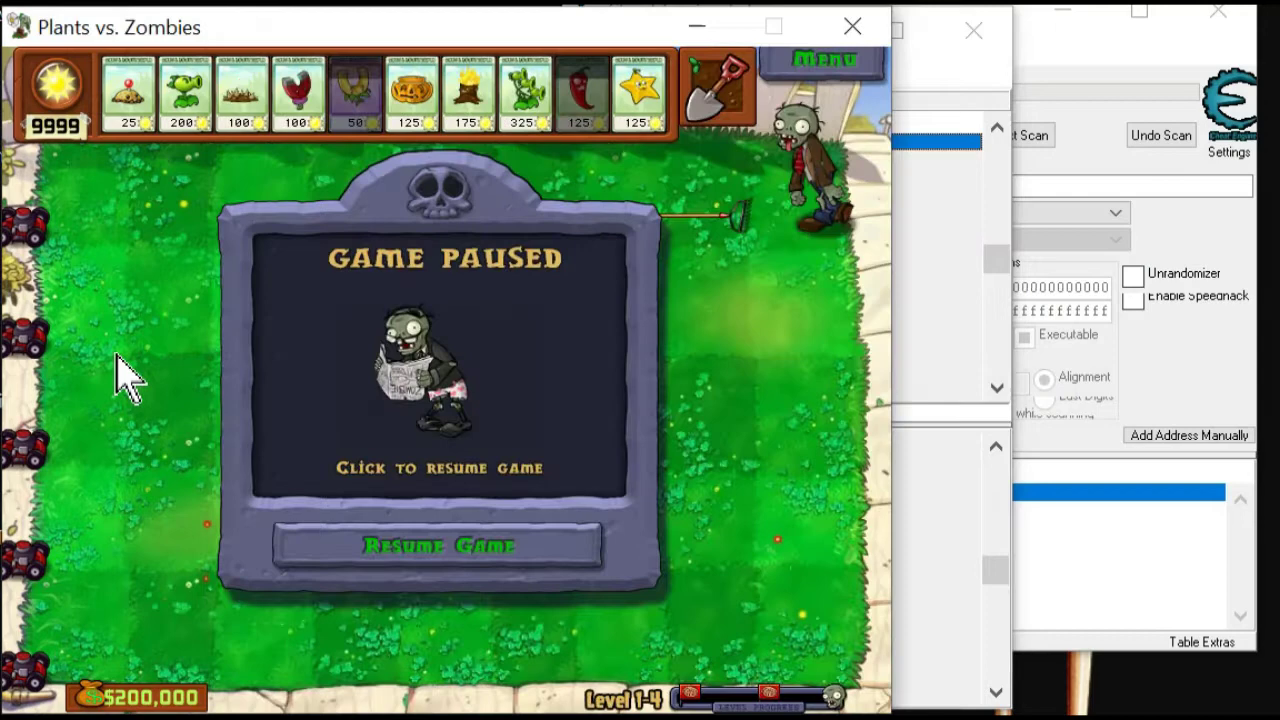
left_click(543, 563)
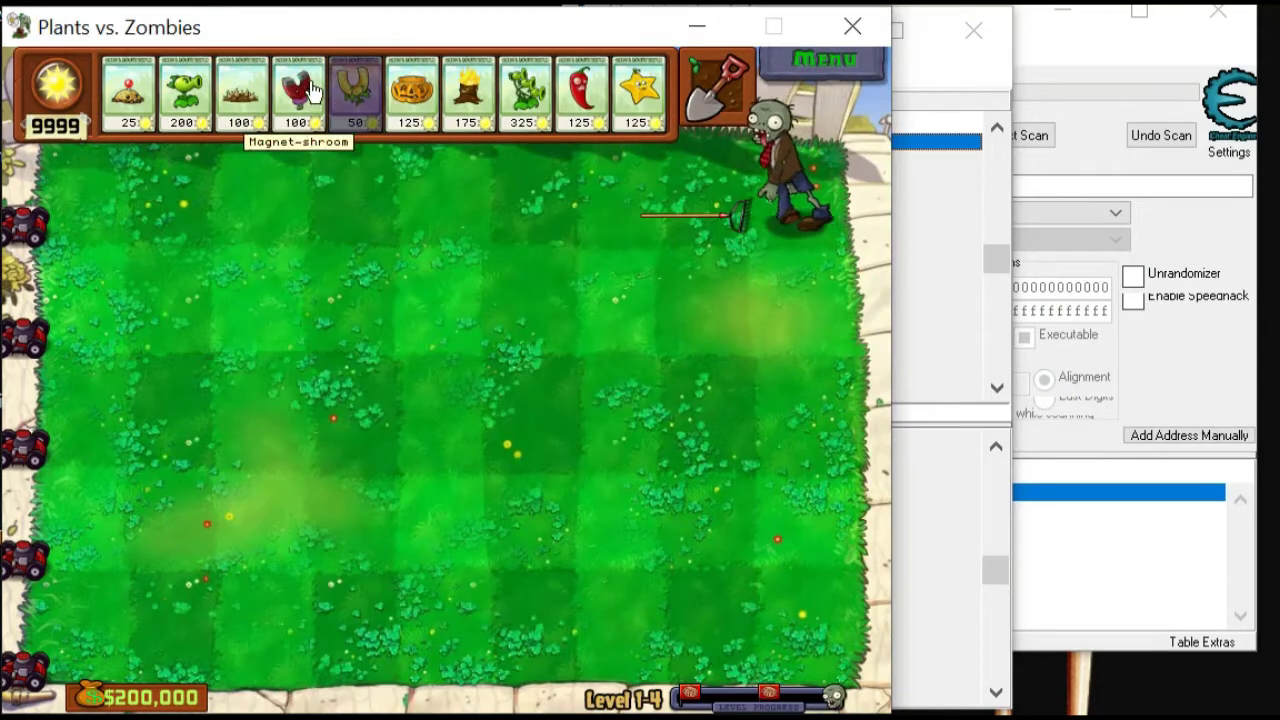
left_click(297, 90)
left_click(357, 178)
left_click(355, 90)
left_click(370, 180)
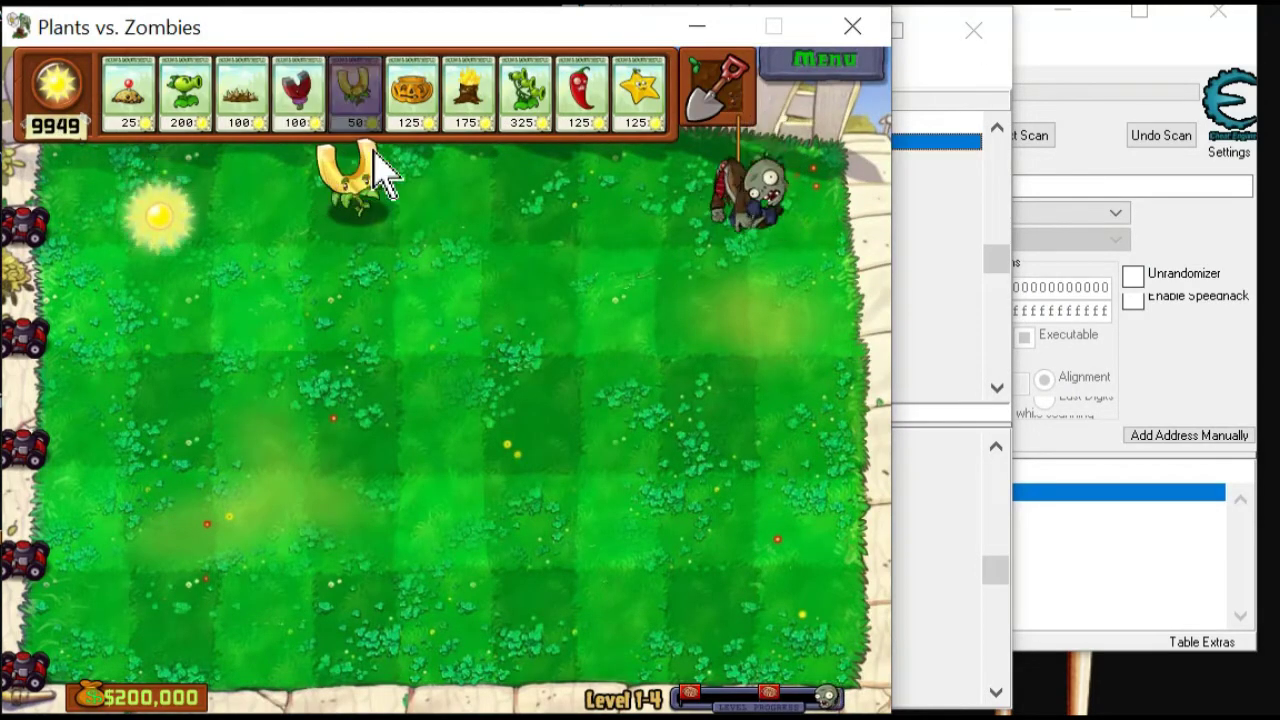
Plant a Magnet-shroom in the bottom row's fourth column and upgrade it to a Gold Magnet
left_click(297, 92)
left_click(372, 606)
left_click(355, 92)
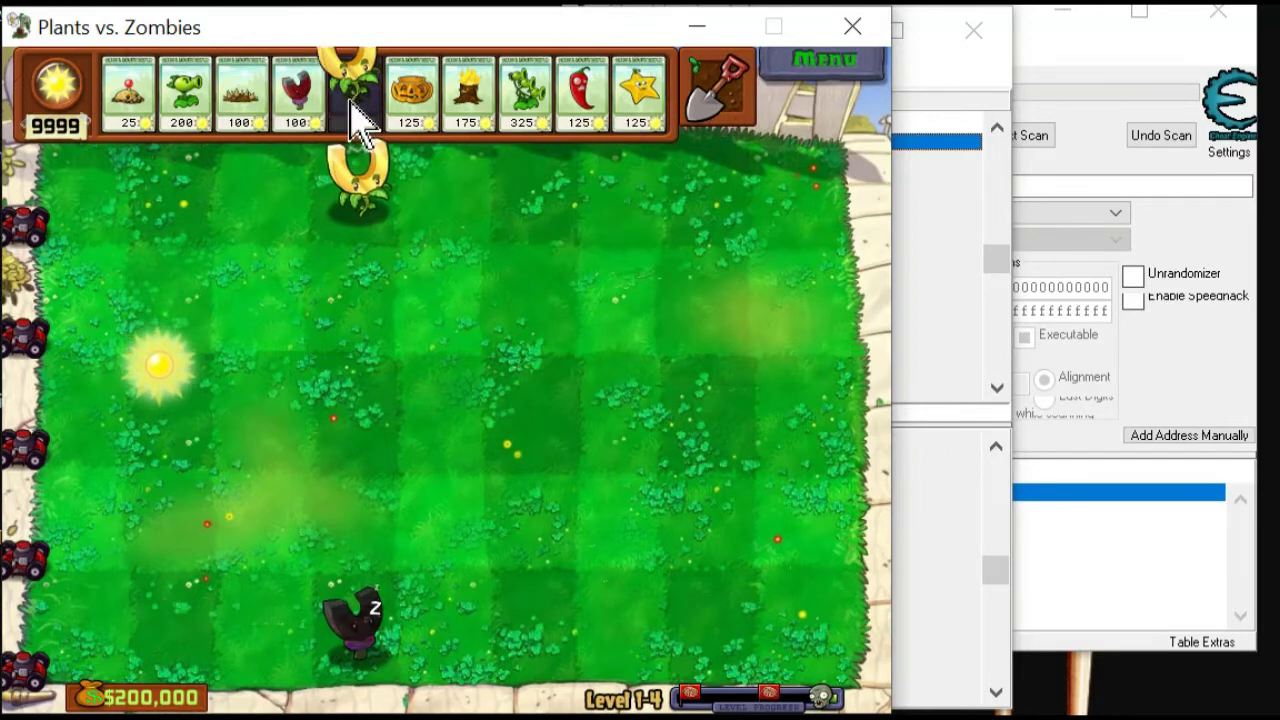
left_click(362, 615)
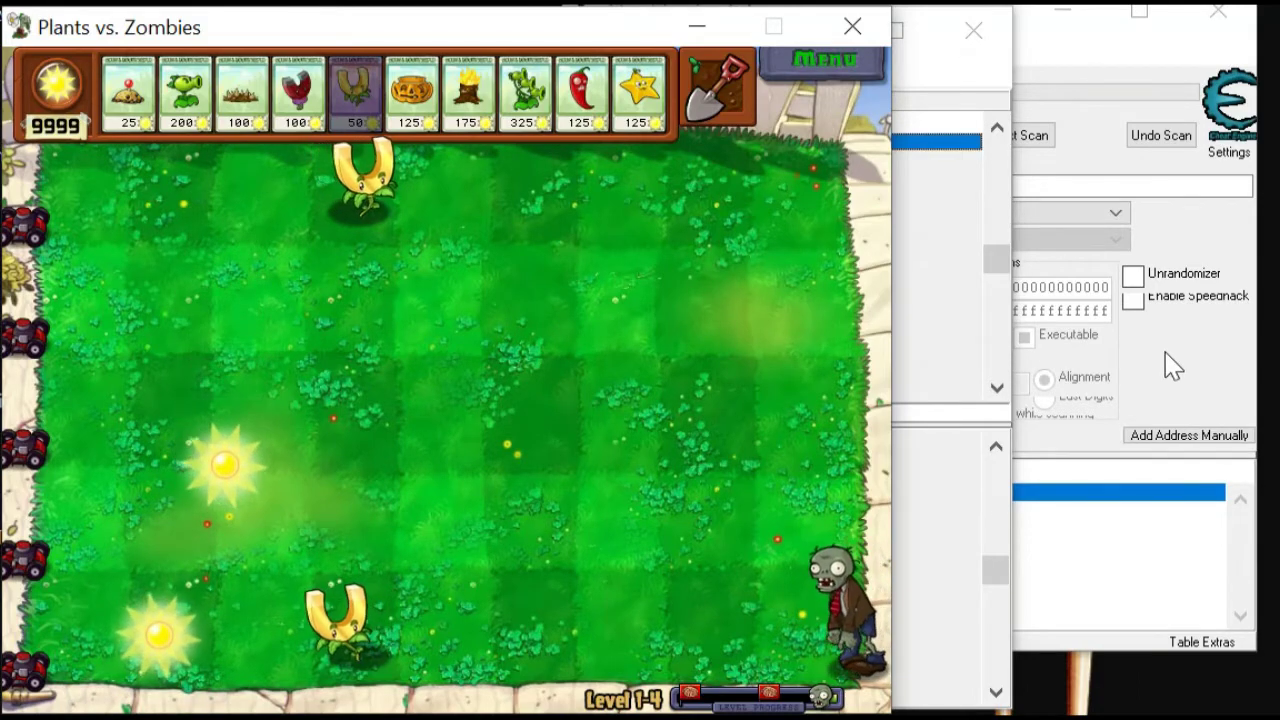
Return to Cheat Engine's Memory Viewer and go to address 0052fcf0 in the disassembly
left_click(1166, 365)
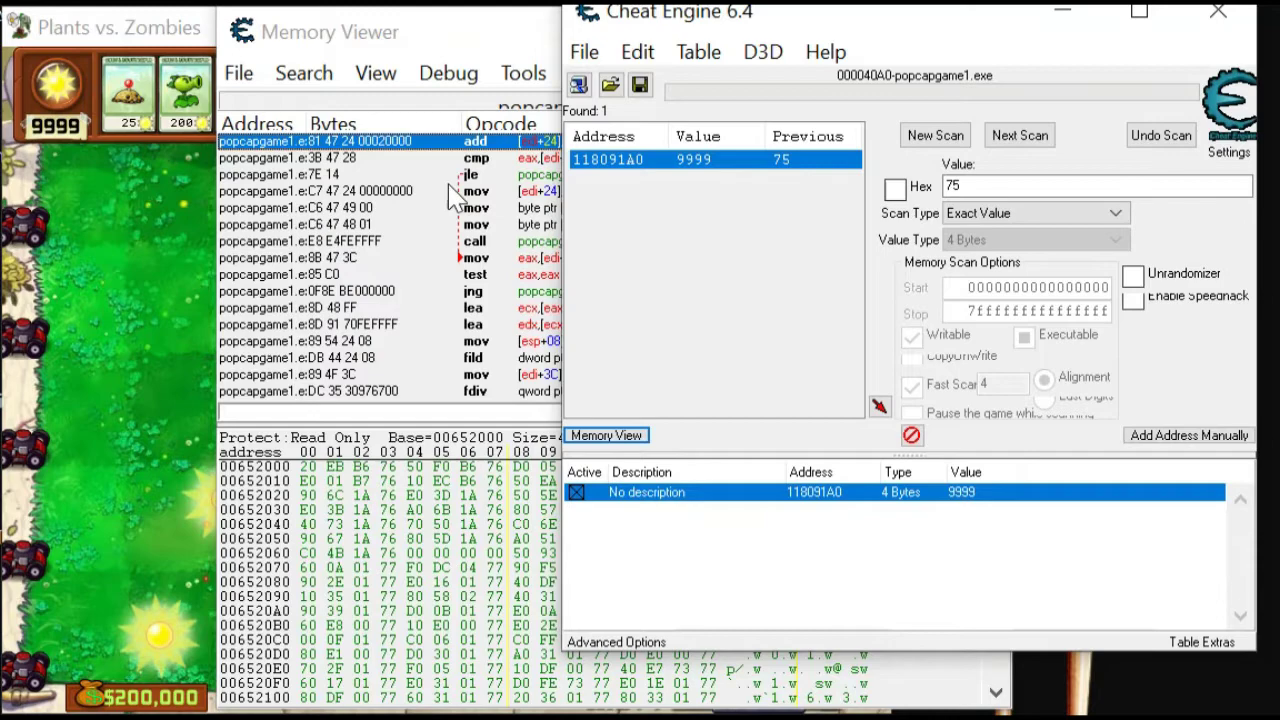
left_click(478, 42)
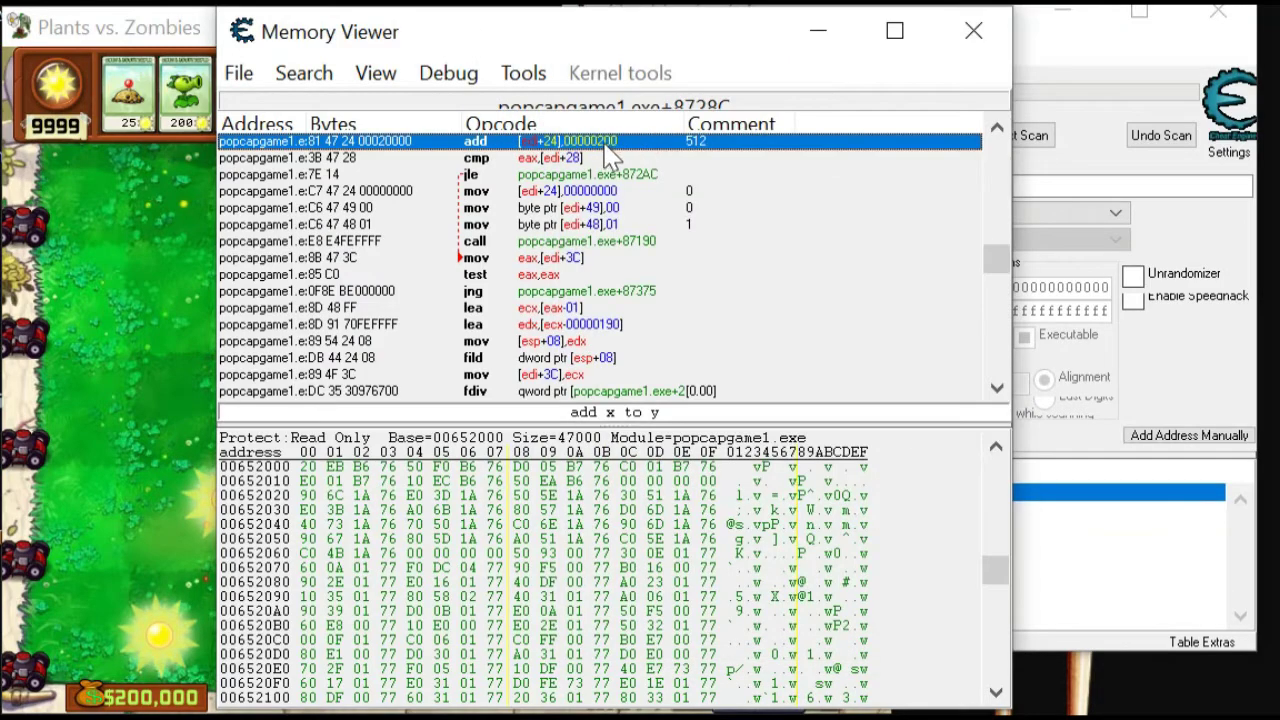
right_click(620, 148)
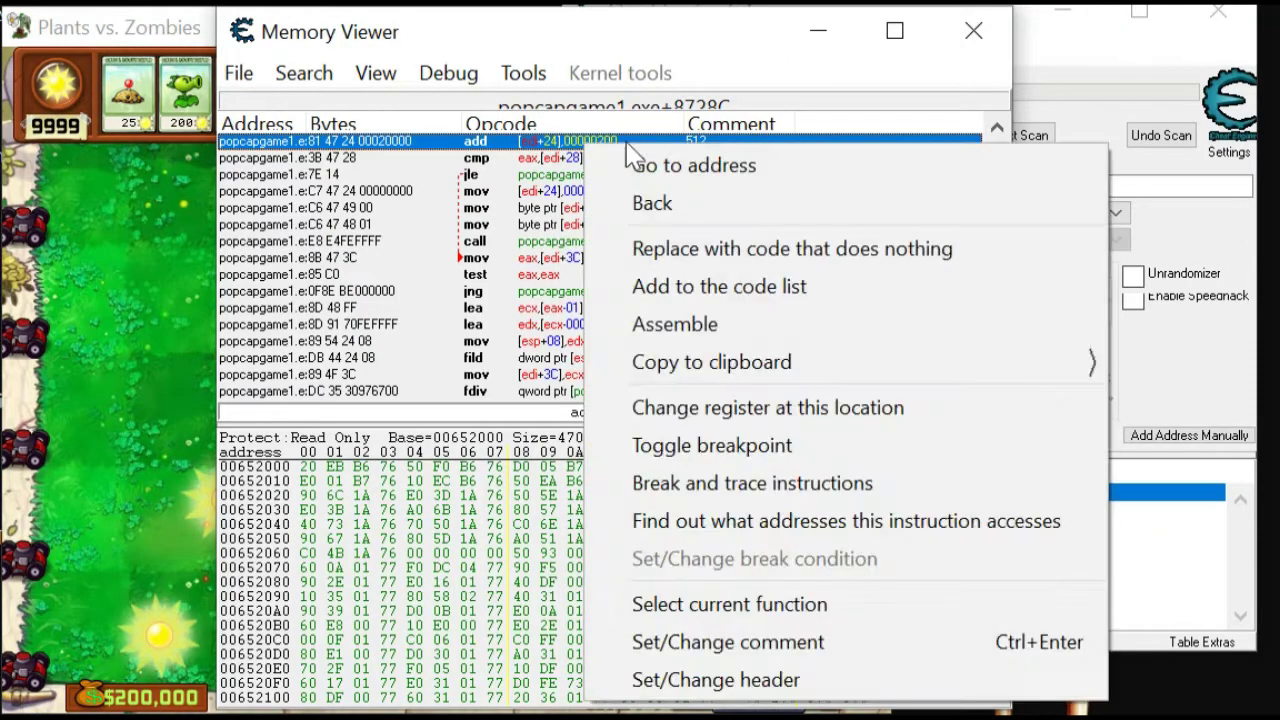
left_click(714, 163)
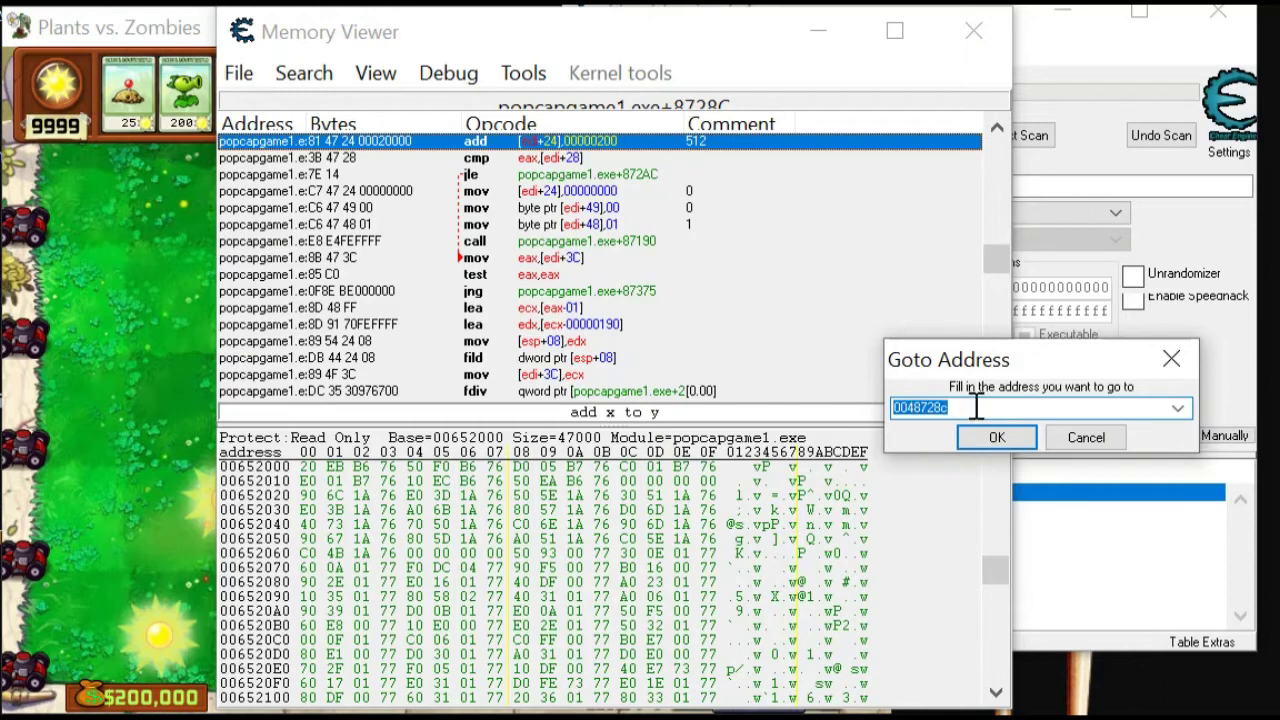
left_click_drag(975, 407, 879, 403)
type("00")
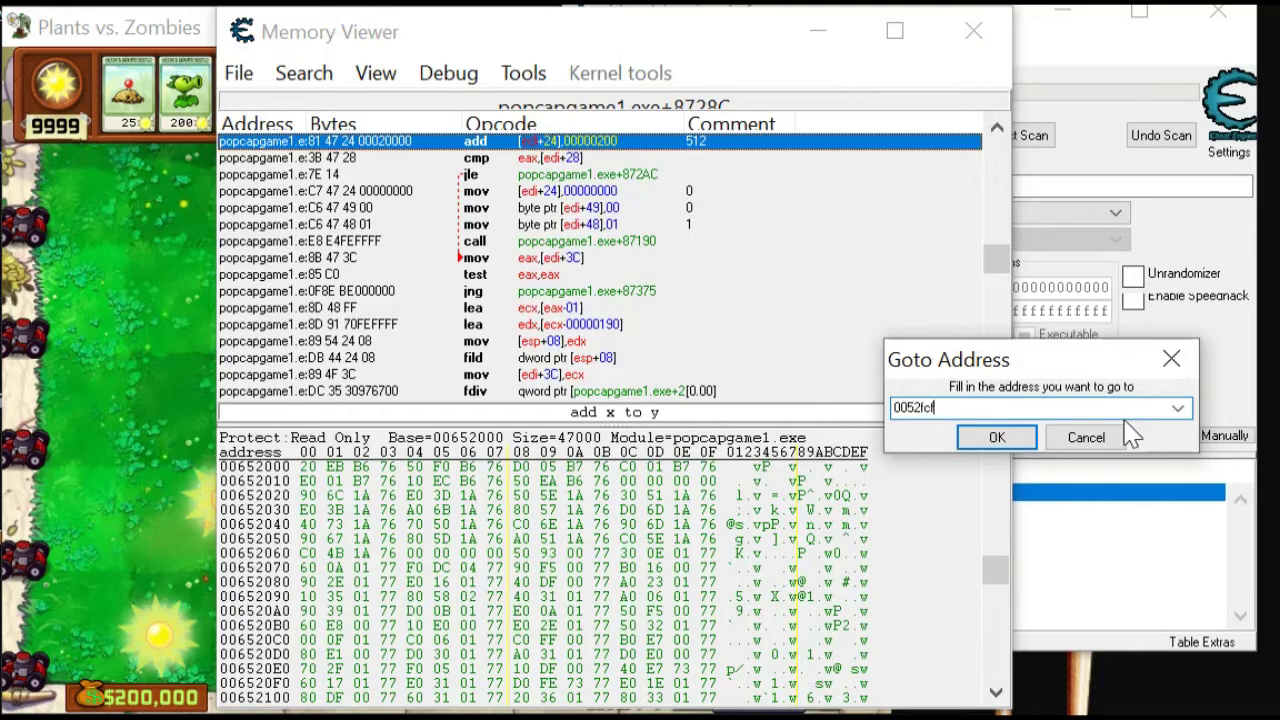
left_click(993, 436)
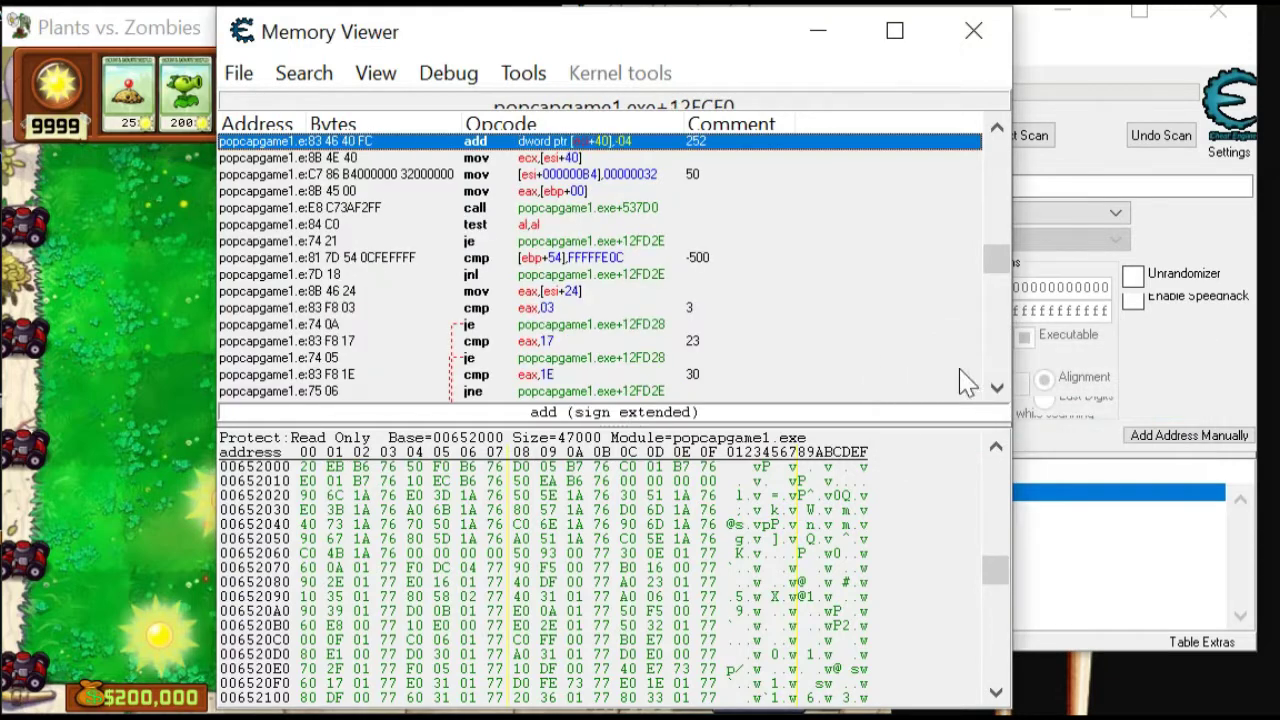
right_click(603, 143)
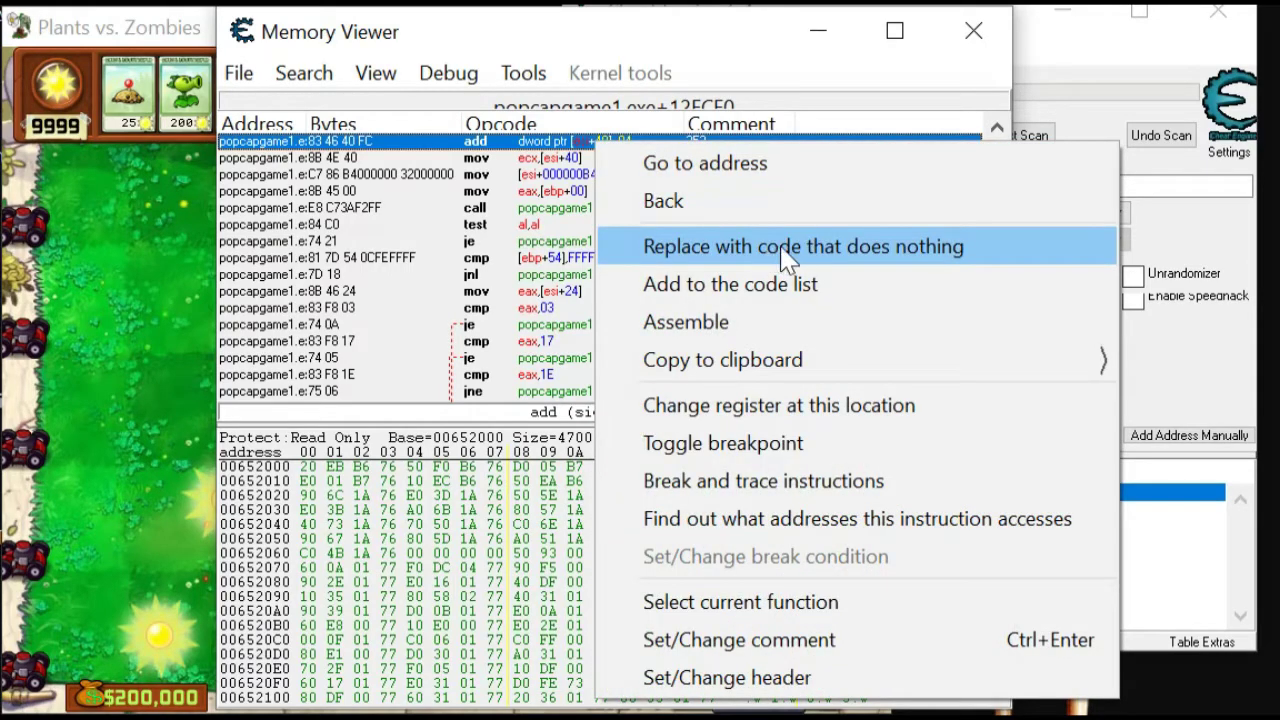
left_click(847, 252)
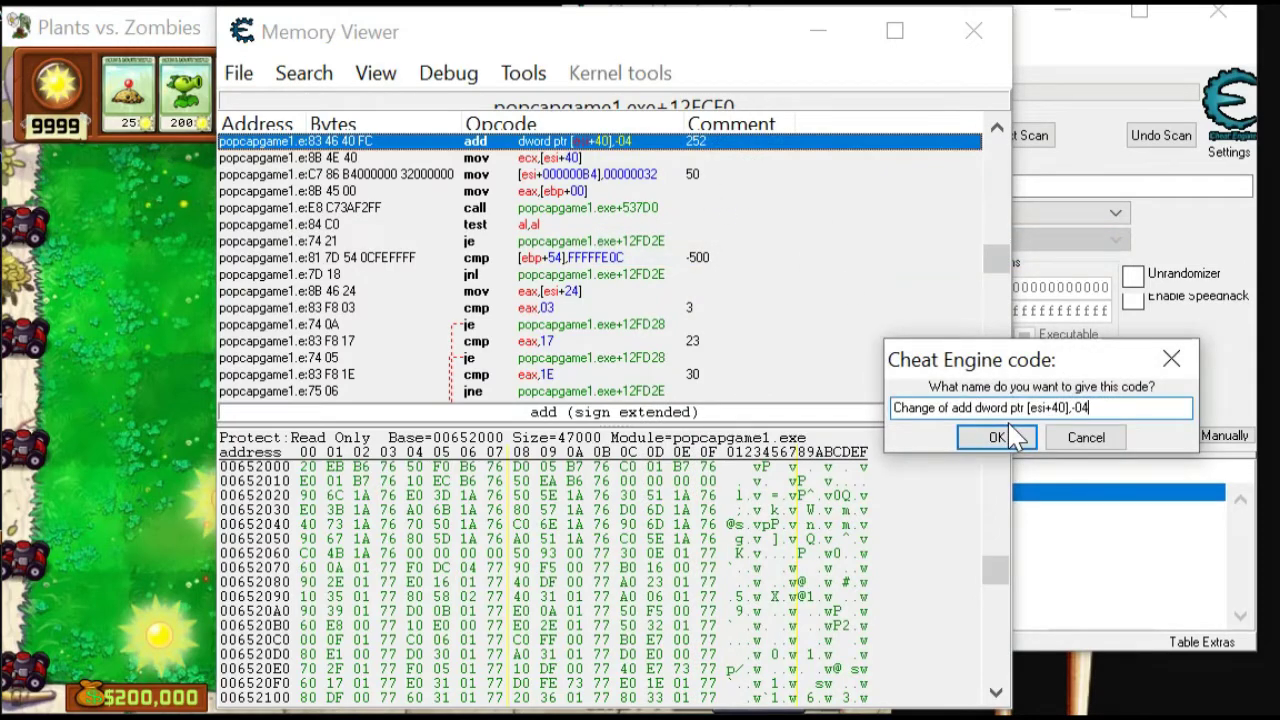
left_click(1086, 437)
right_click(590, 147)
left_click(740, 249)
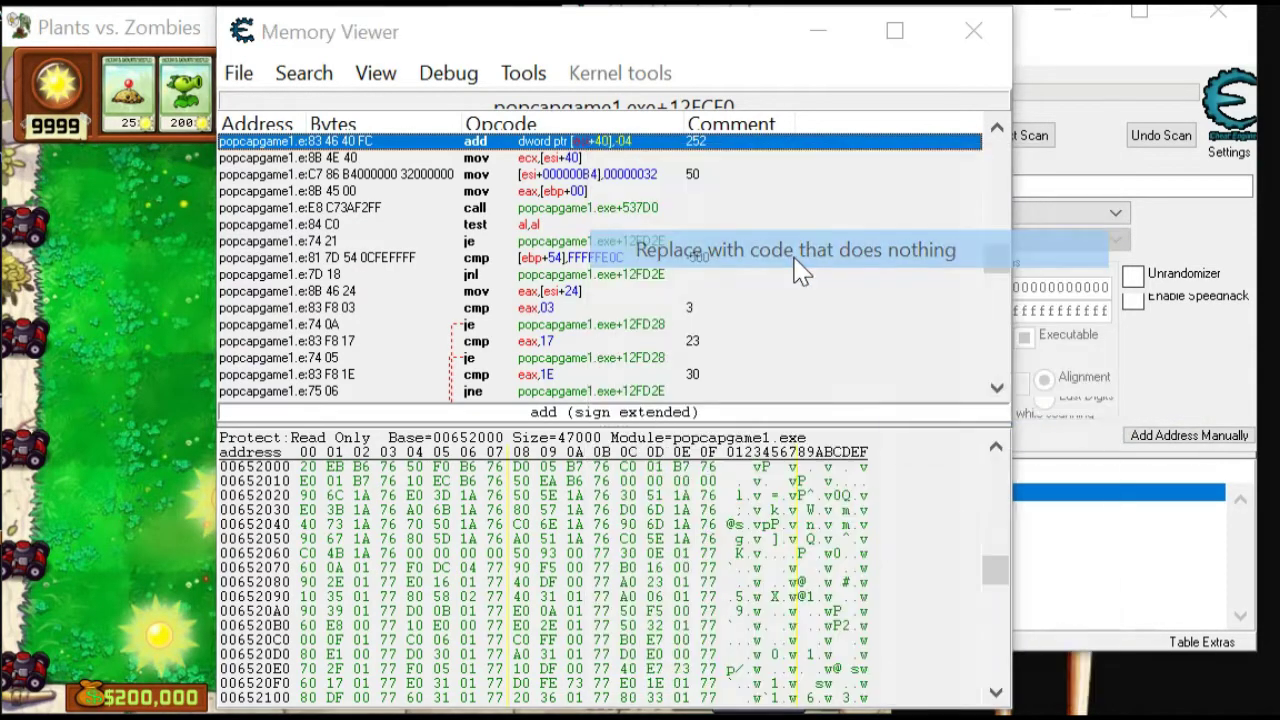
left_click(1015, 437)
Replace the instruction "add dword ptr [esi+40],-04" with code that does nothing, keeping the suggested code name
right_click(541, 141)
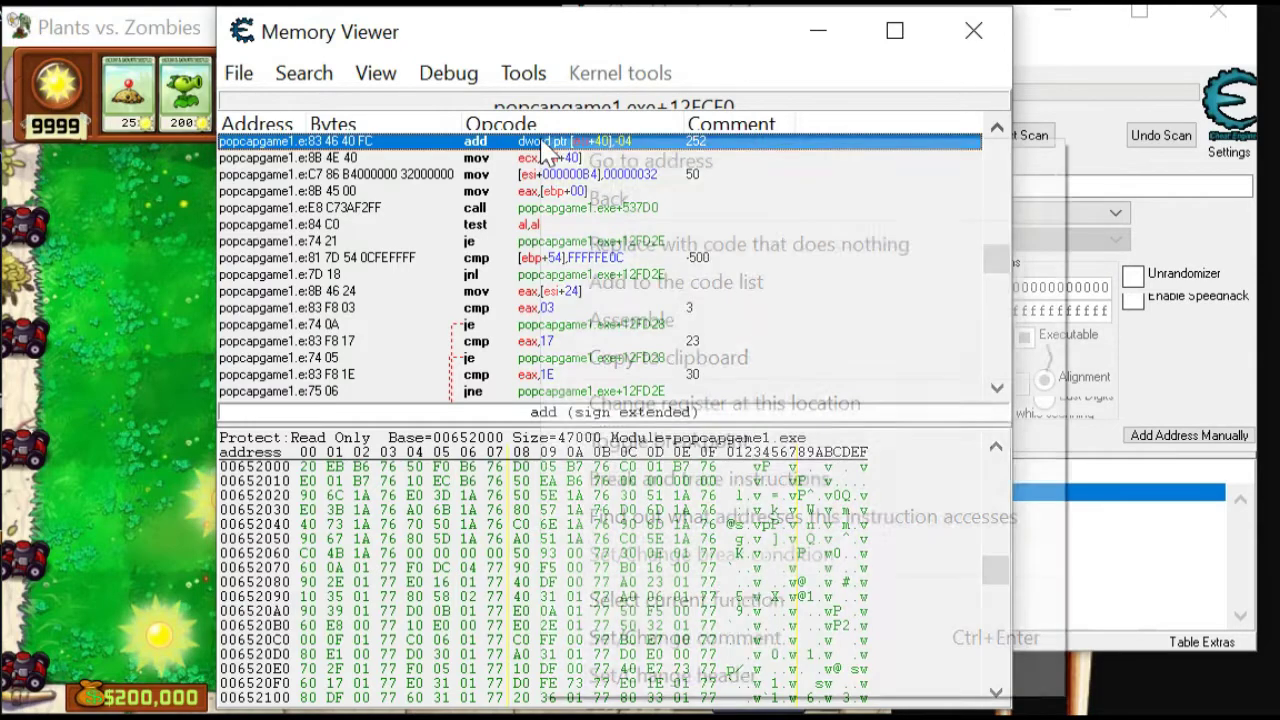
left_click(745, 250)
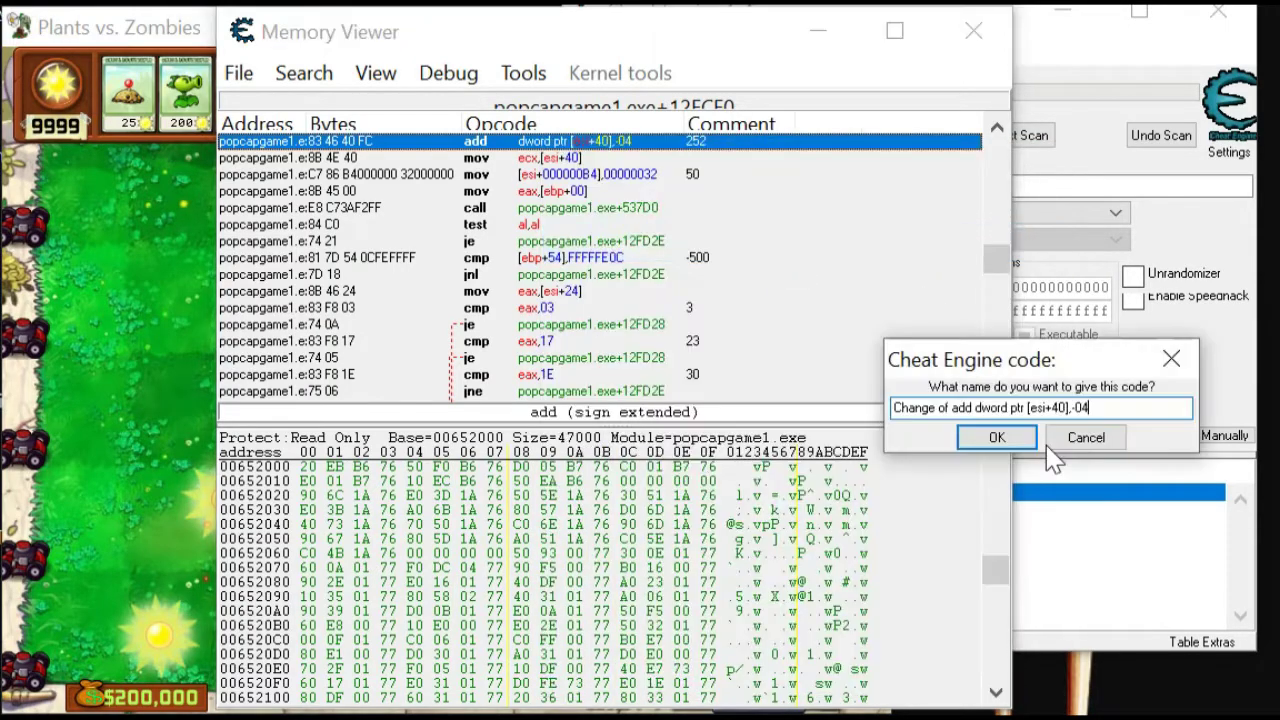
left_click(1000, 437)
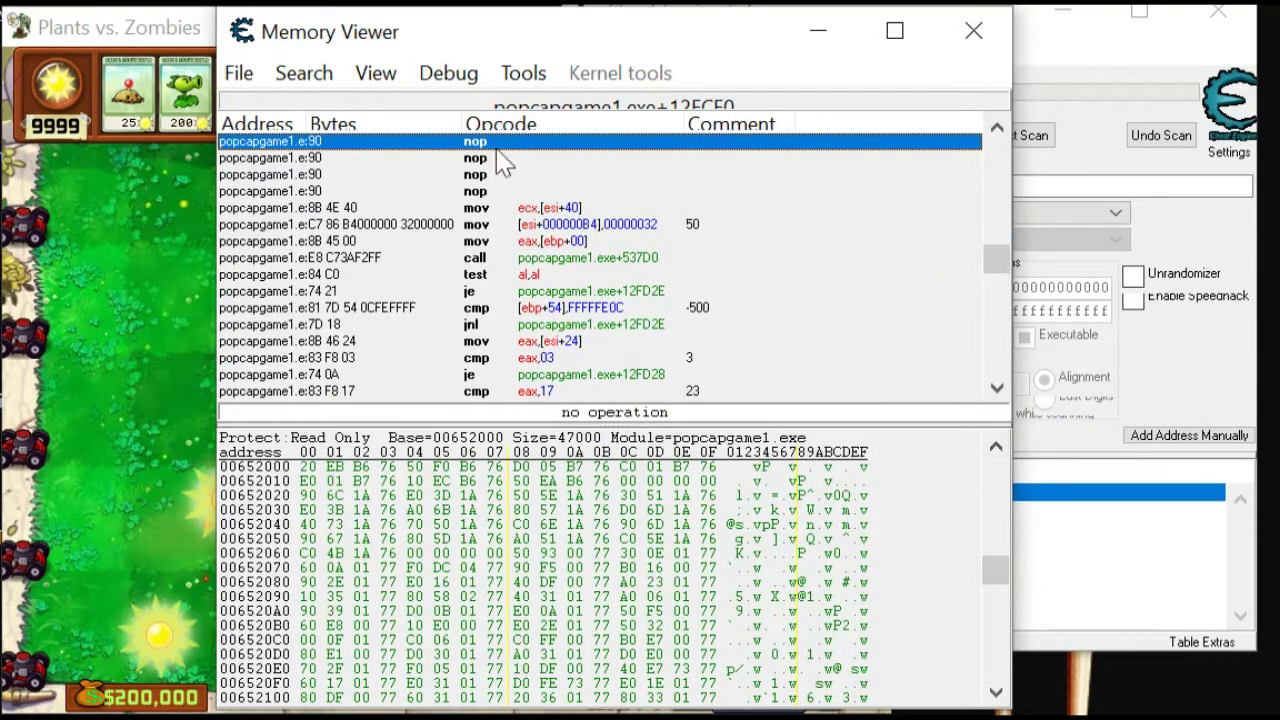
Resume Plants vs. Zombies and collect the suns on the lawn
left_click(157, 329)
left_click(345, 540)
left_click(225, 505)
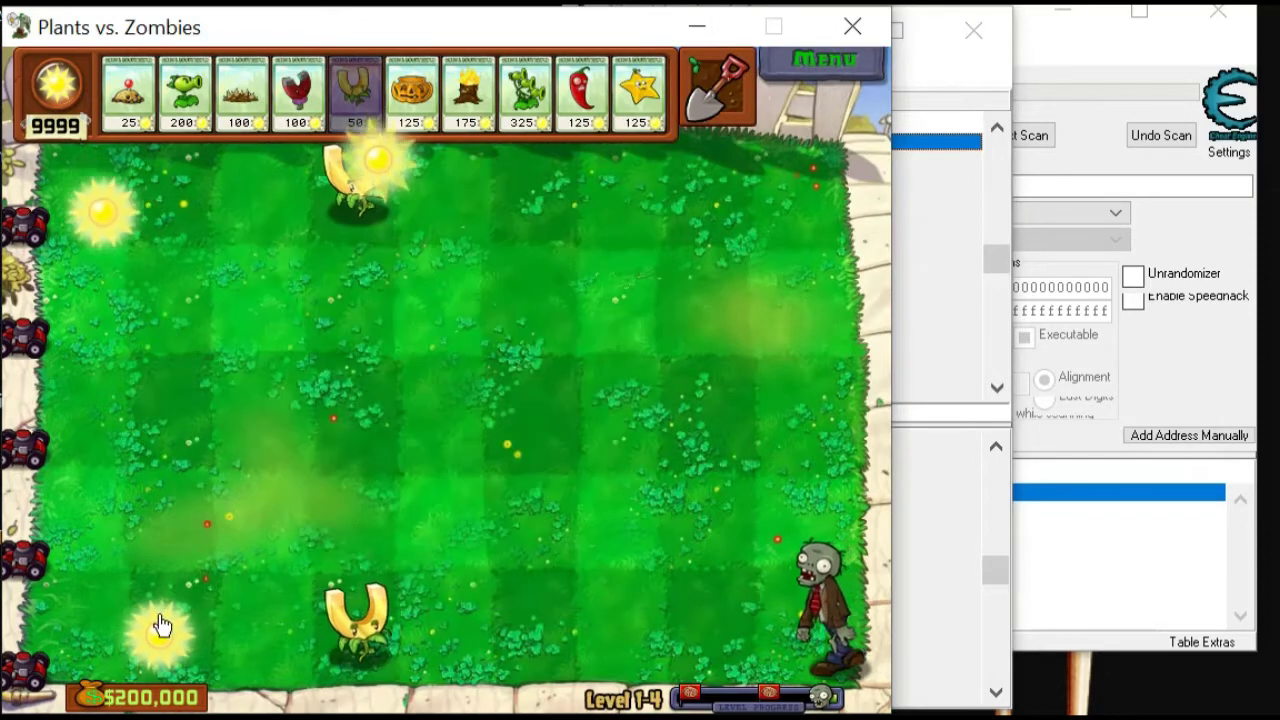
left_click(160, 630)
left_click(378, 185)
Plant Torchwoods in the eighth column of the bottom two rows and collect the new sun
left_click(468, 100)
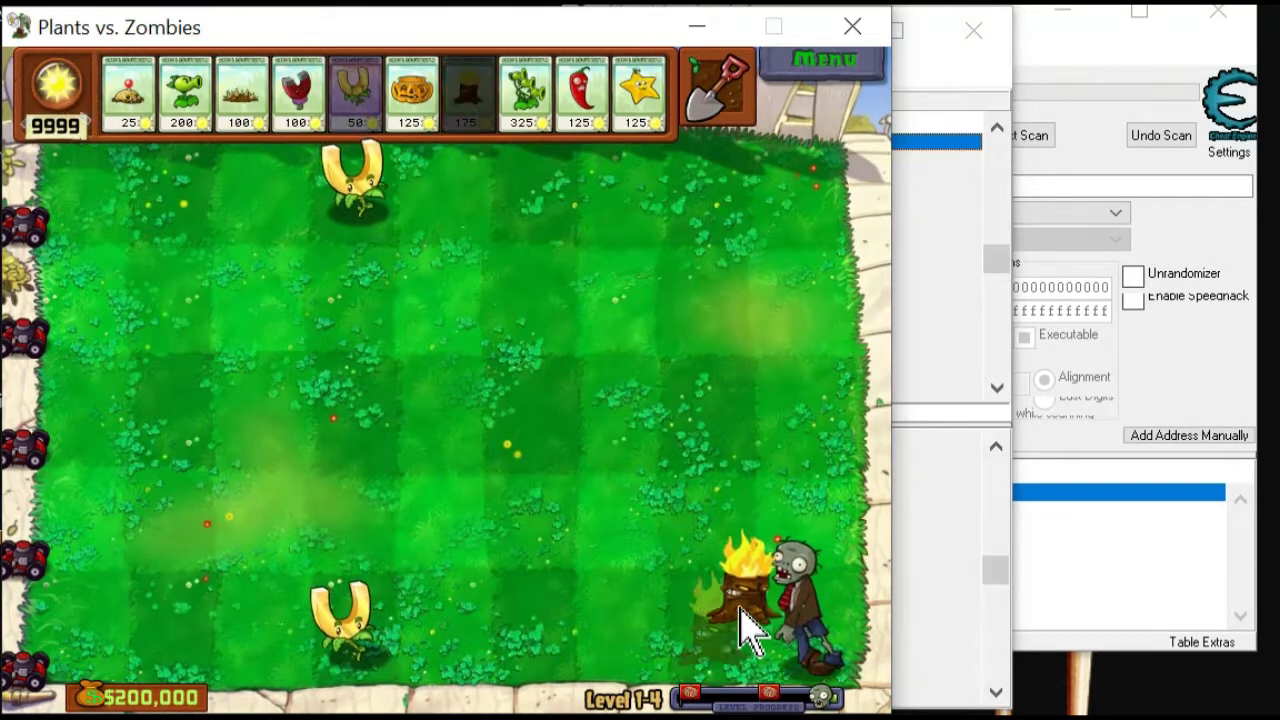
left_click(743, 623)
left_click(468, 100)
left_click(705, 530)
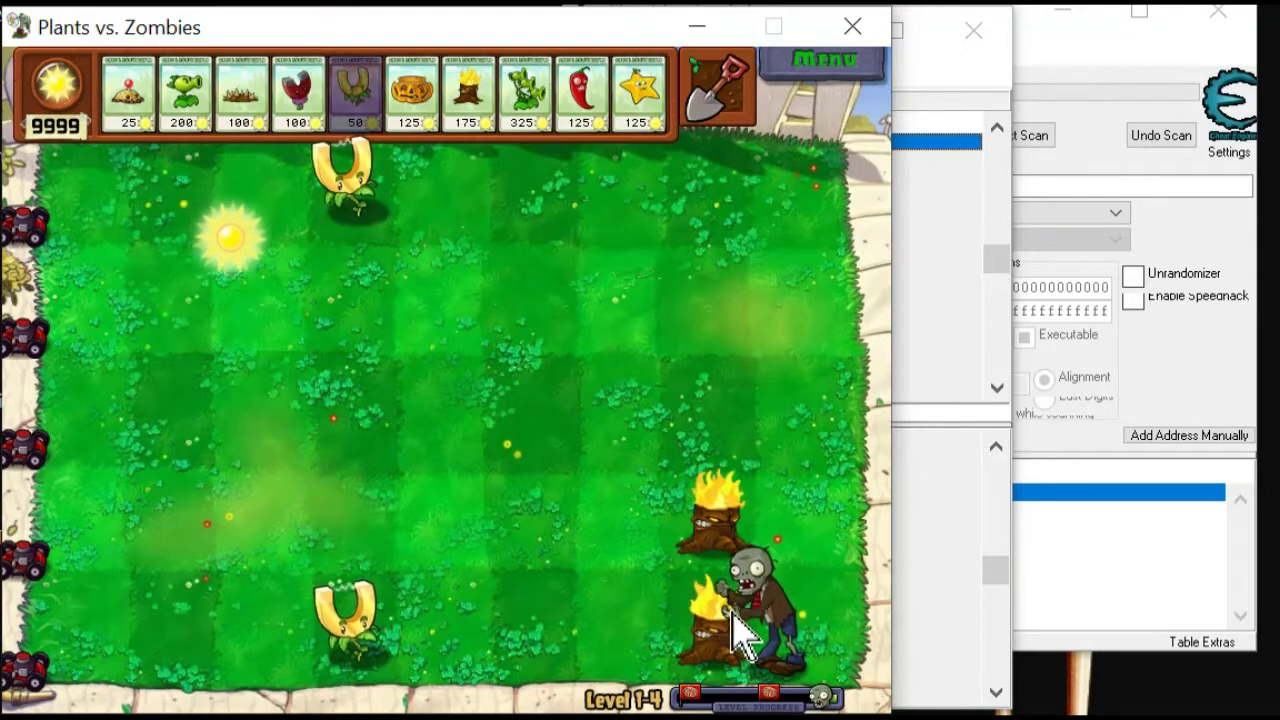
left_click(225, 325)
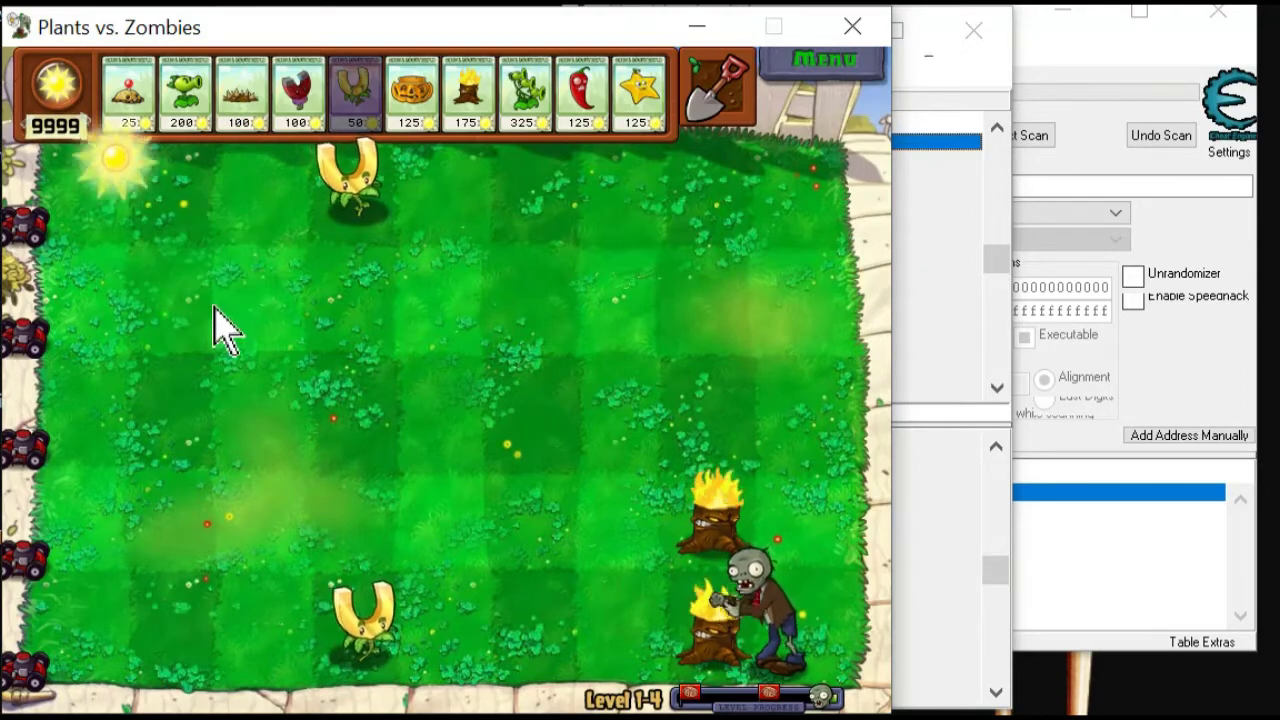
Switch to Cheat Engine, reopen the Memory Viewer and open an empty Auto Assemble script
left_click(1168, 370)
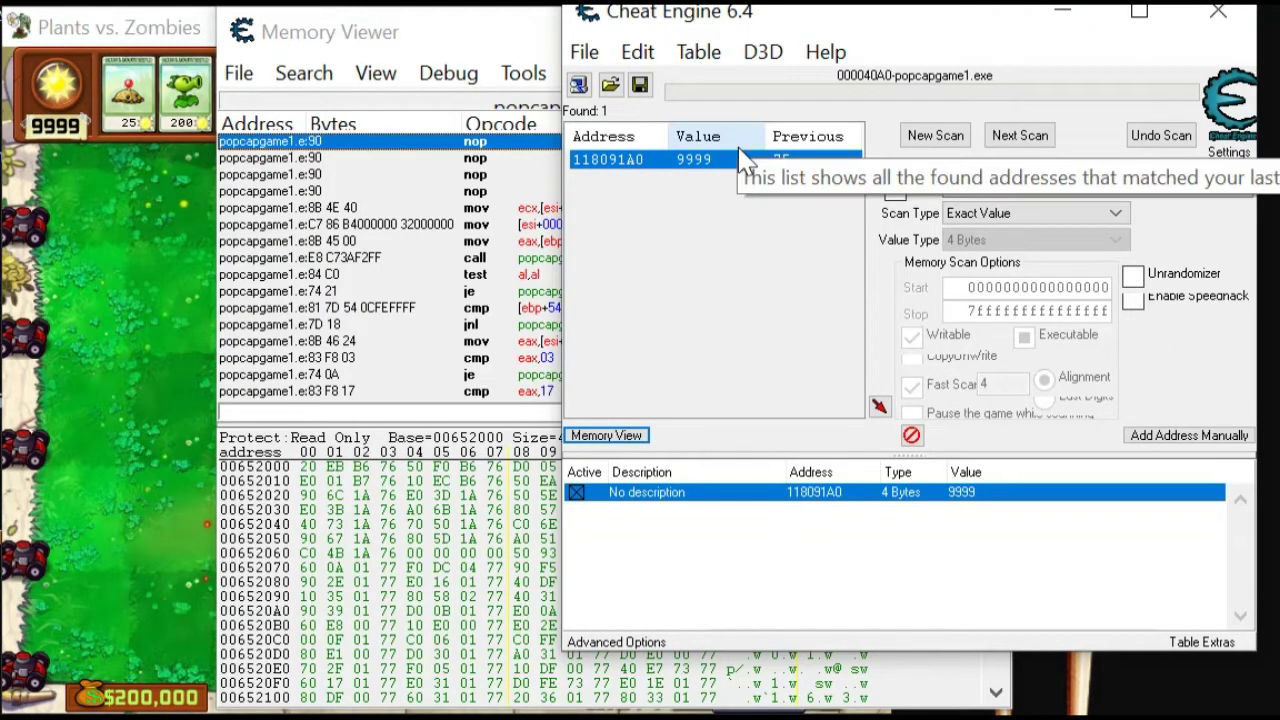
left_click(495, 55)
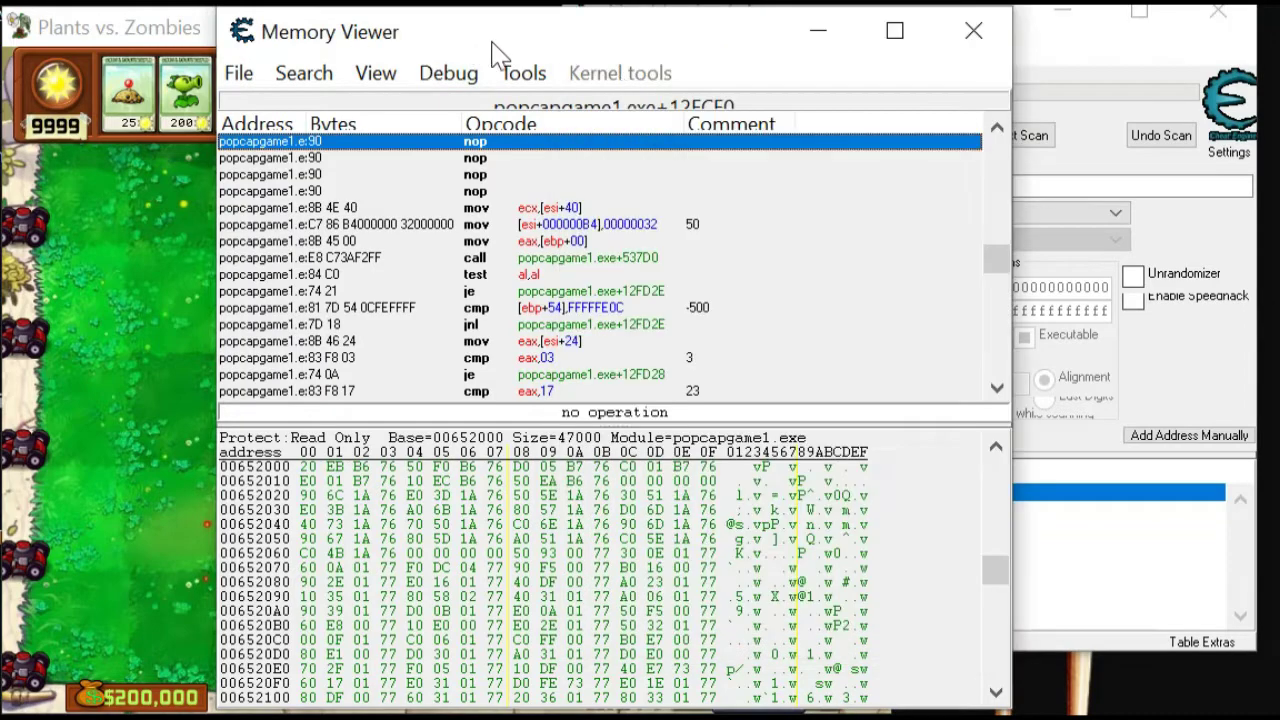
left_click(973, 30)
left_click(607, 435)
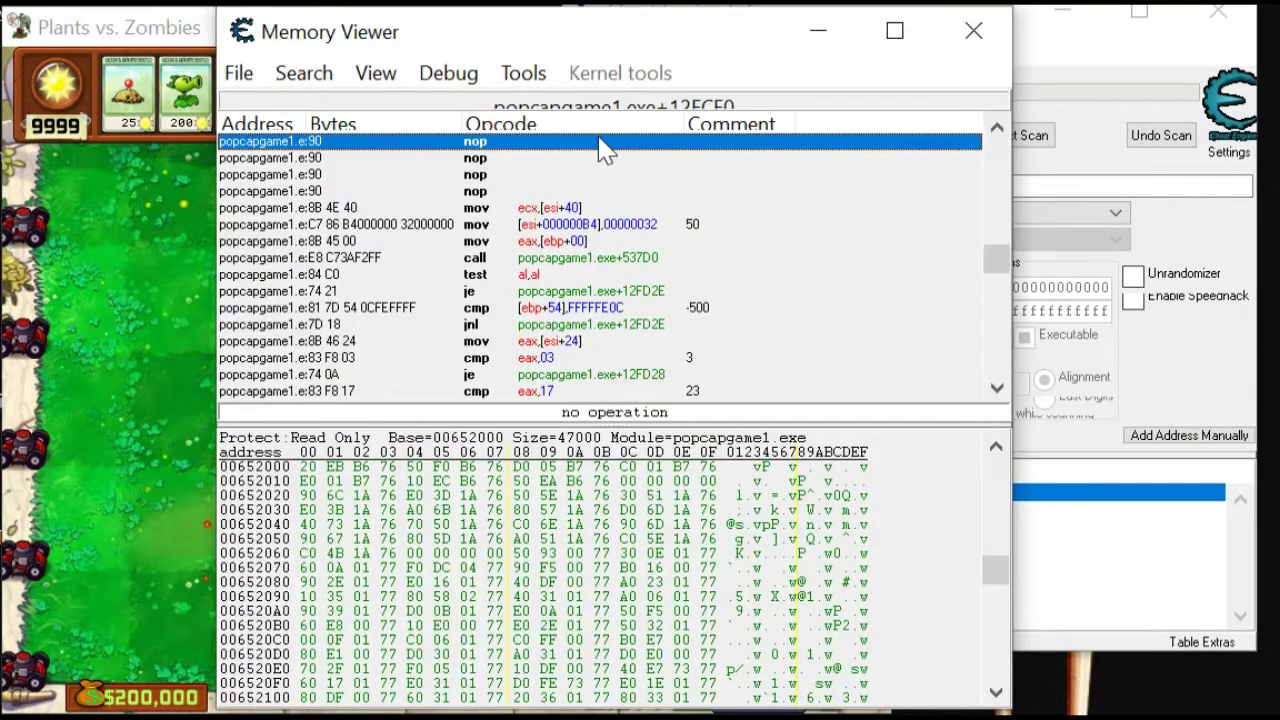
left_click(523, 73)
key("Escape")
left_click(525, 74)
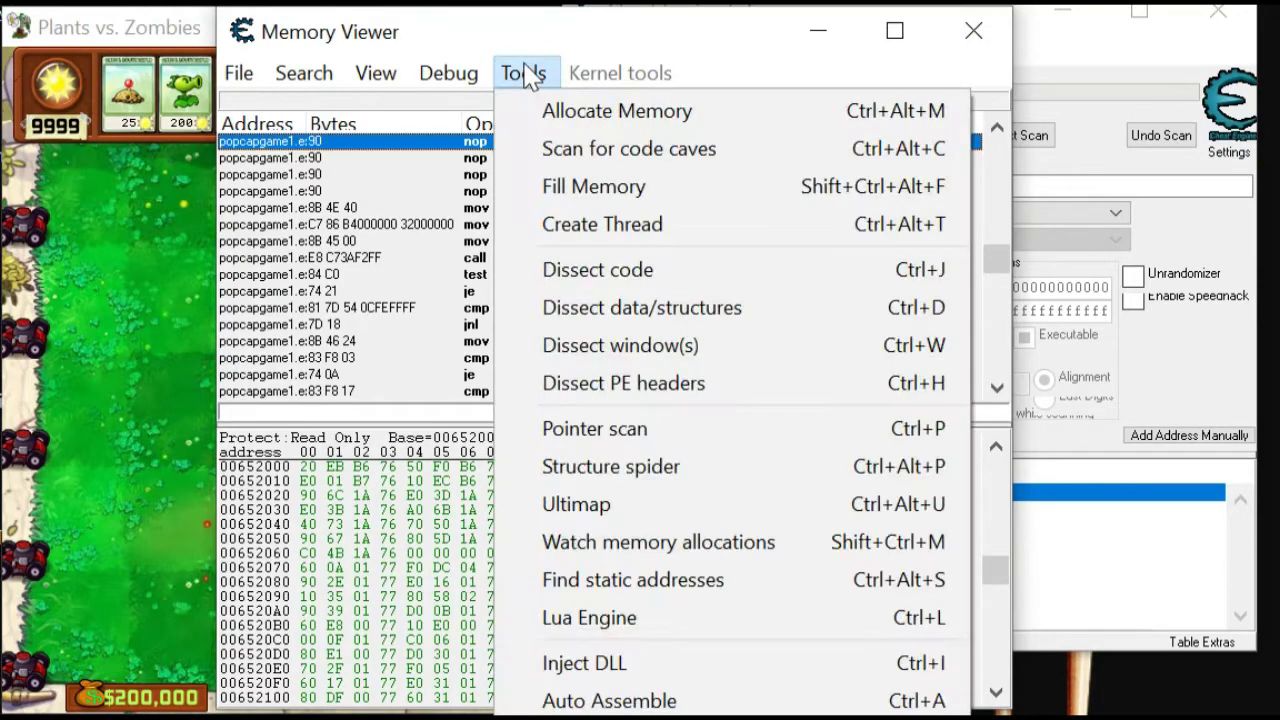
left_click(525, 75)
left_click(525, 75)
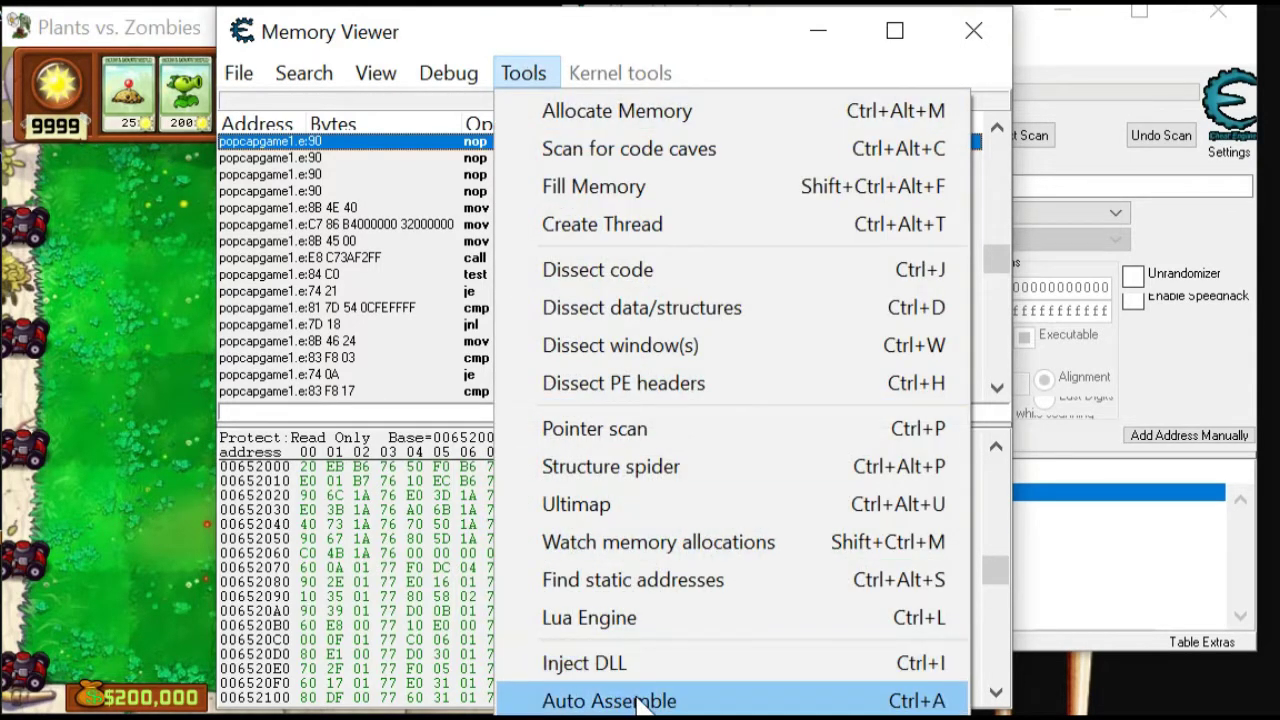
left_click(700, 703)
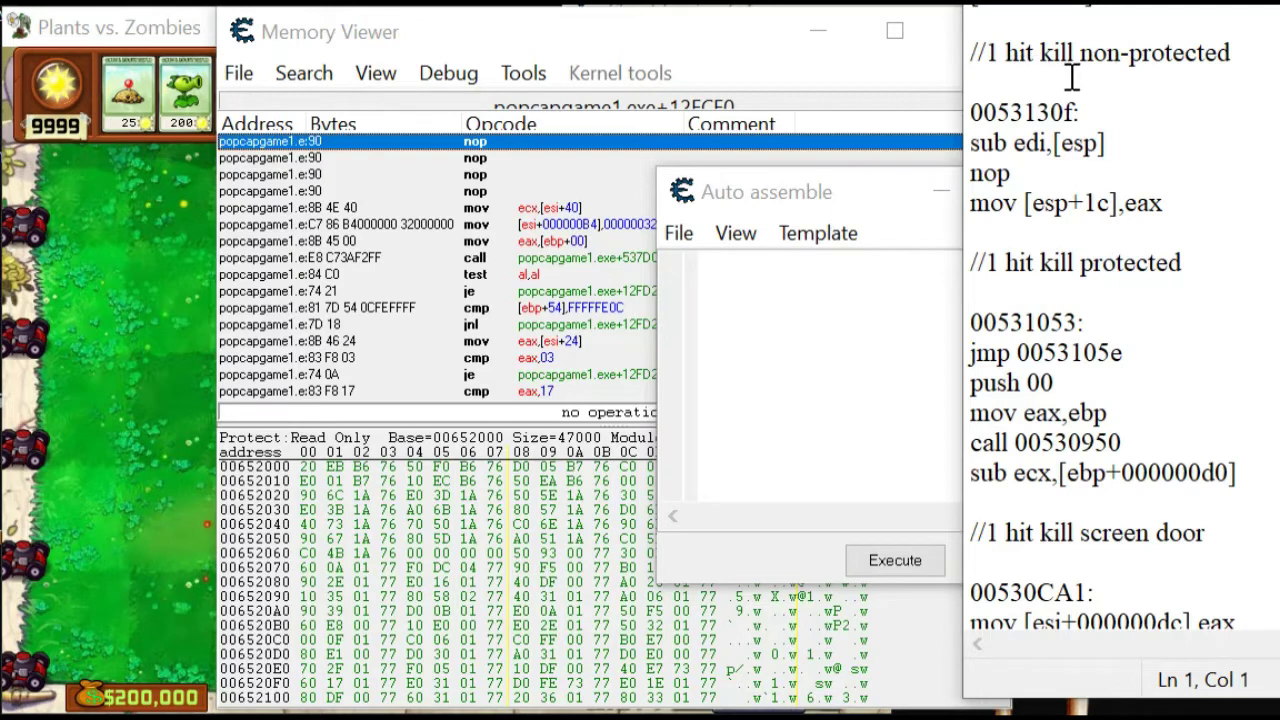
Copy the "1 hit kill non-protected" code for 0053130f from the notes into the Auto Assemble script and inject it
left_click_drag(975, 108, 1180, 210)
key("ctrl+c")
left_click(822, 300)
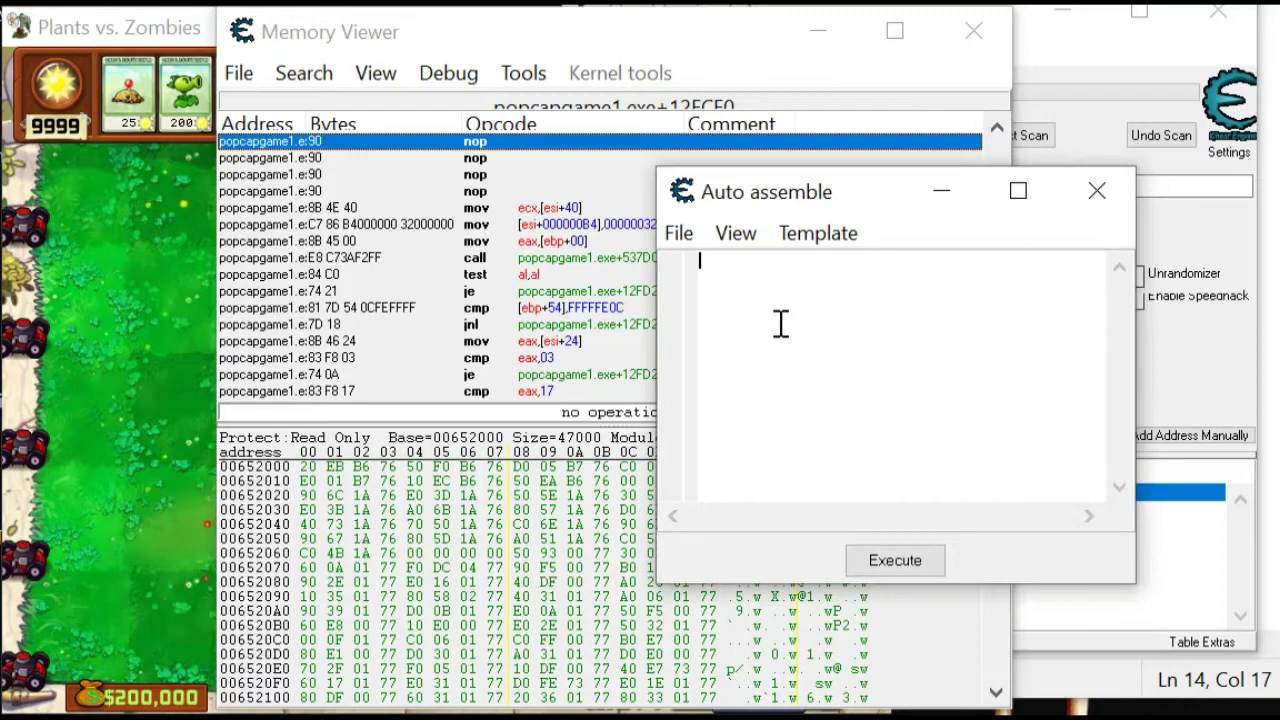
key("ctrl+v")
left_click(897, 558)
left_click(1107, 365)
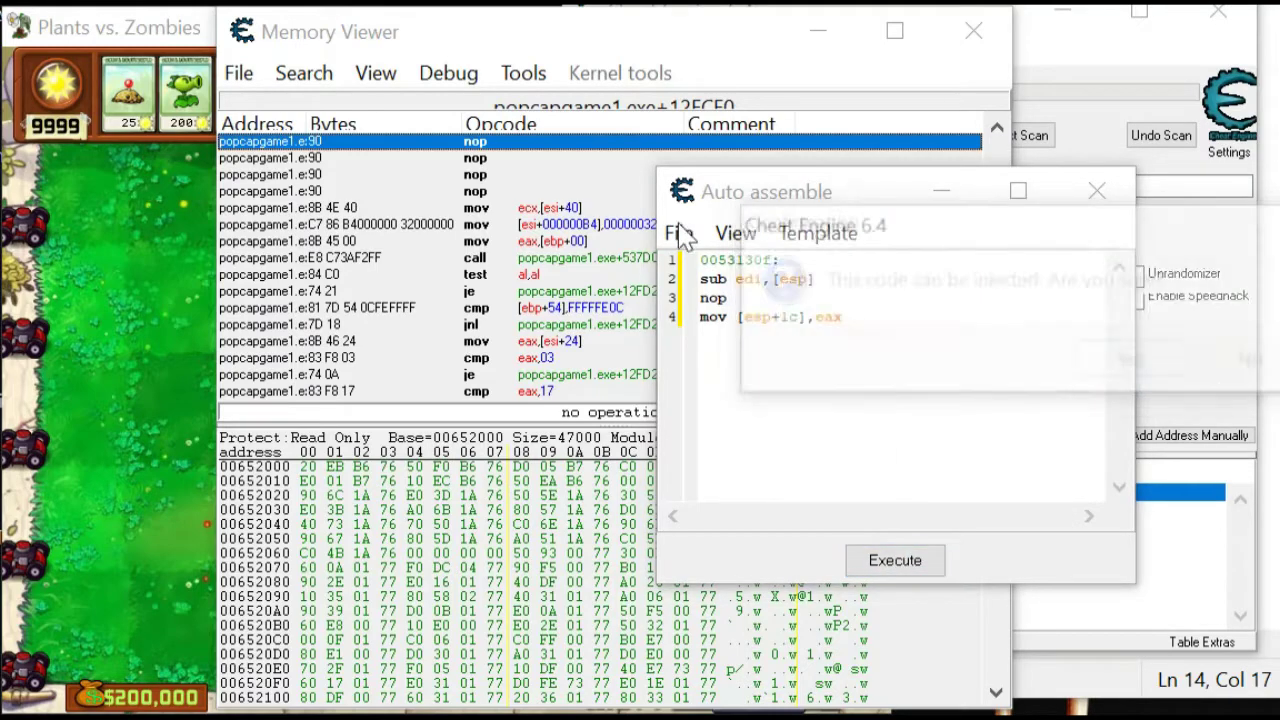
left_click(1257, 362)
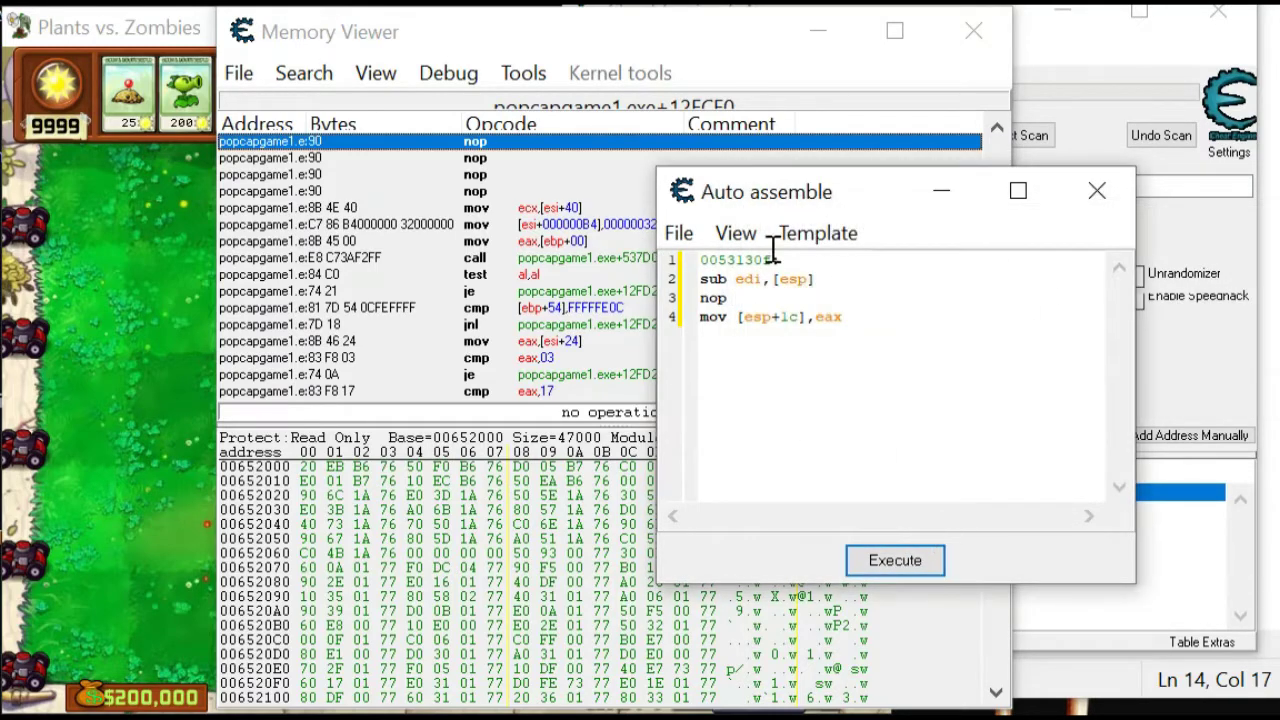
Switch to Plants vs. Zombies, resume the level and plant a Threepeater in the sixth column of the fourth row
left_click(66, 308)
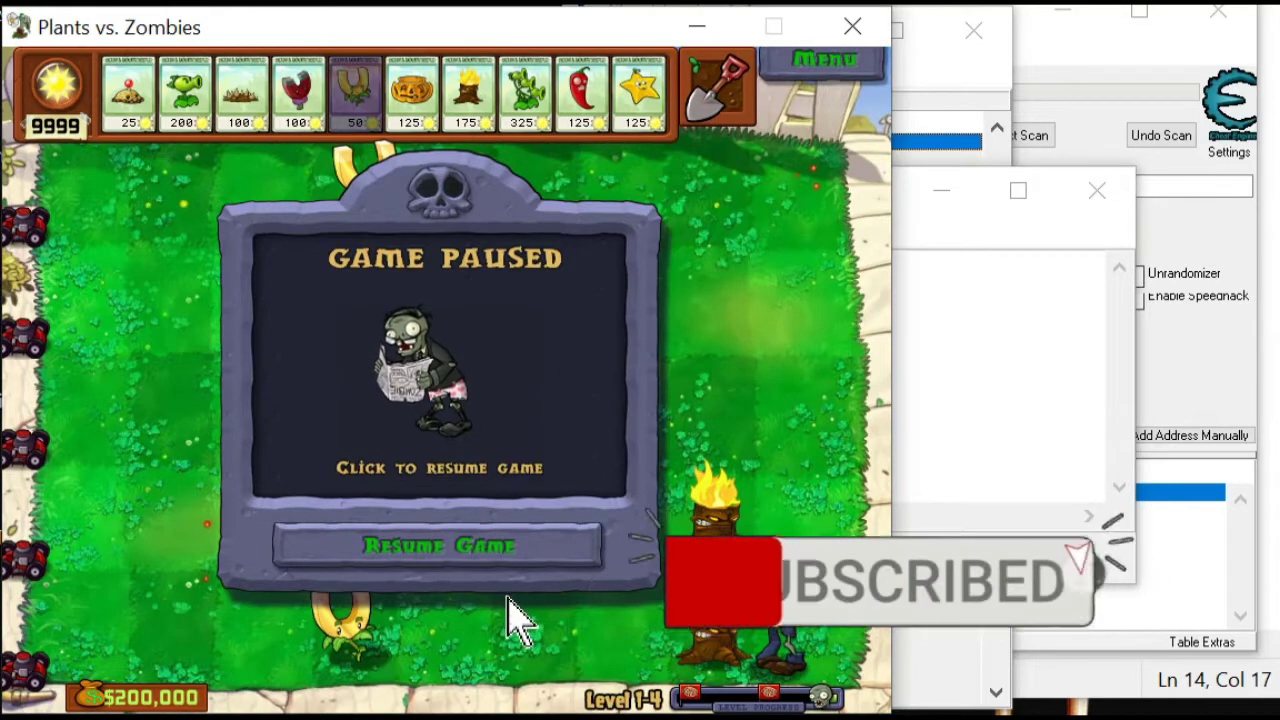
left_click(500, 548)
left_click(550, 103)
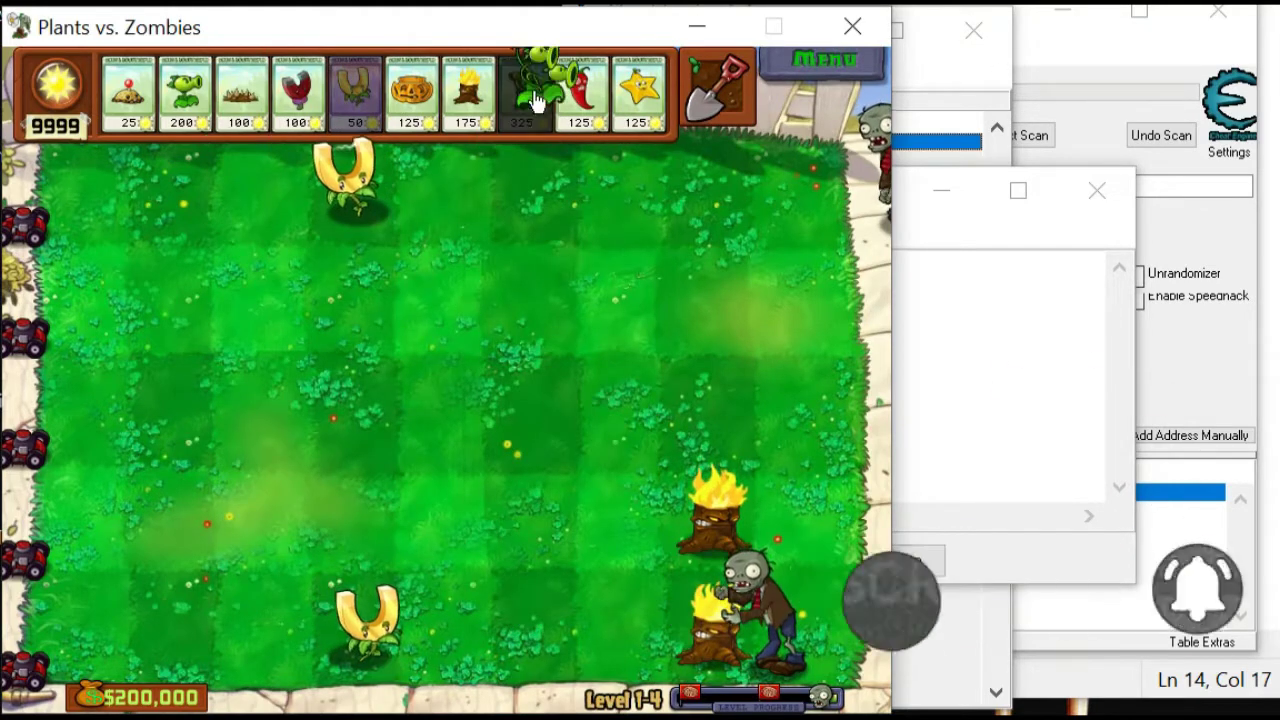
left_click(528, 535)
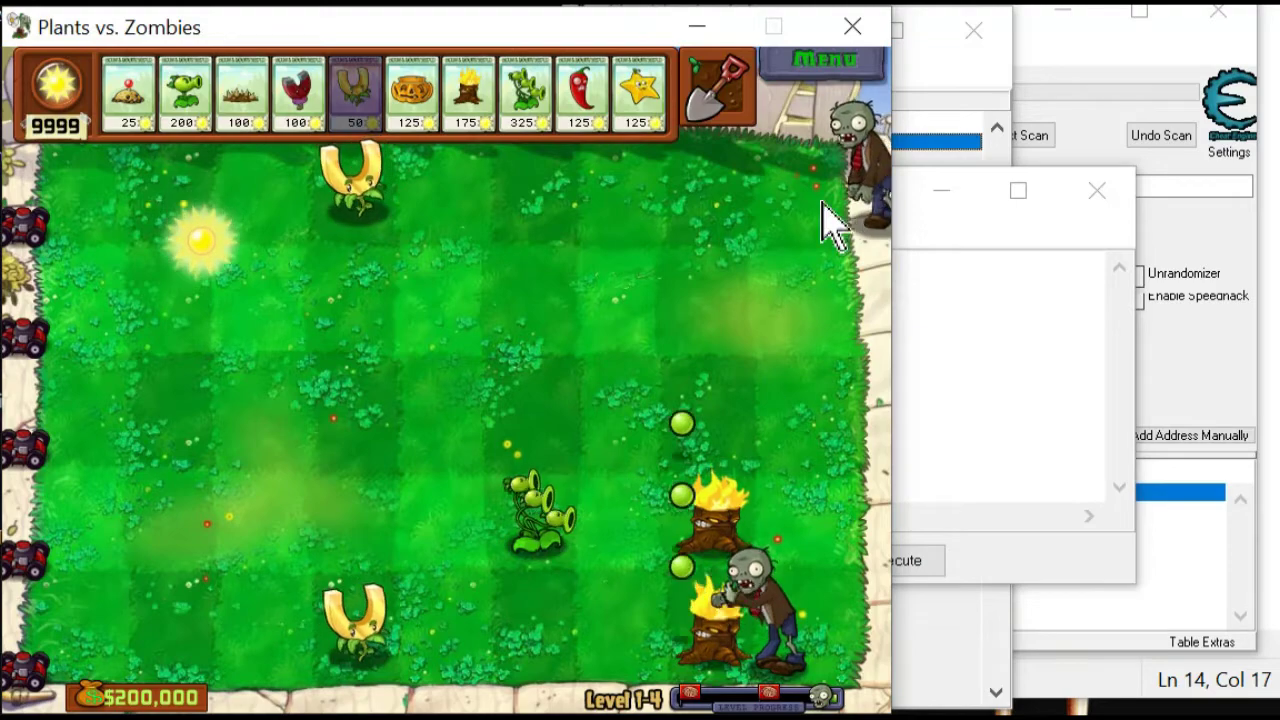
Dig up both Torchwoods in the eighth column and plant a Threepeater in the sixth column of the second row
left_click(718, 88)
left_click(712, 505)
left_click(718, 88)
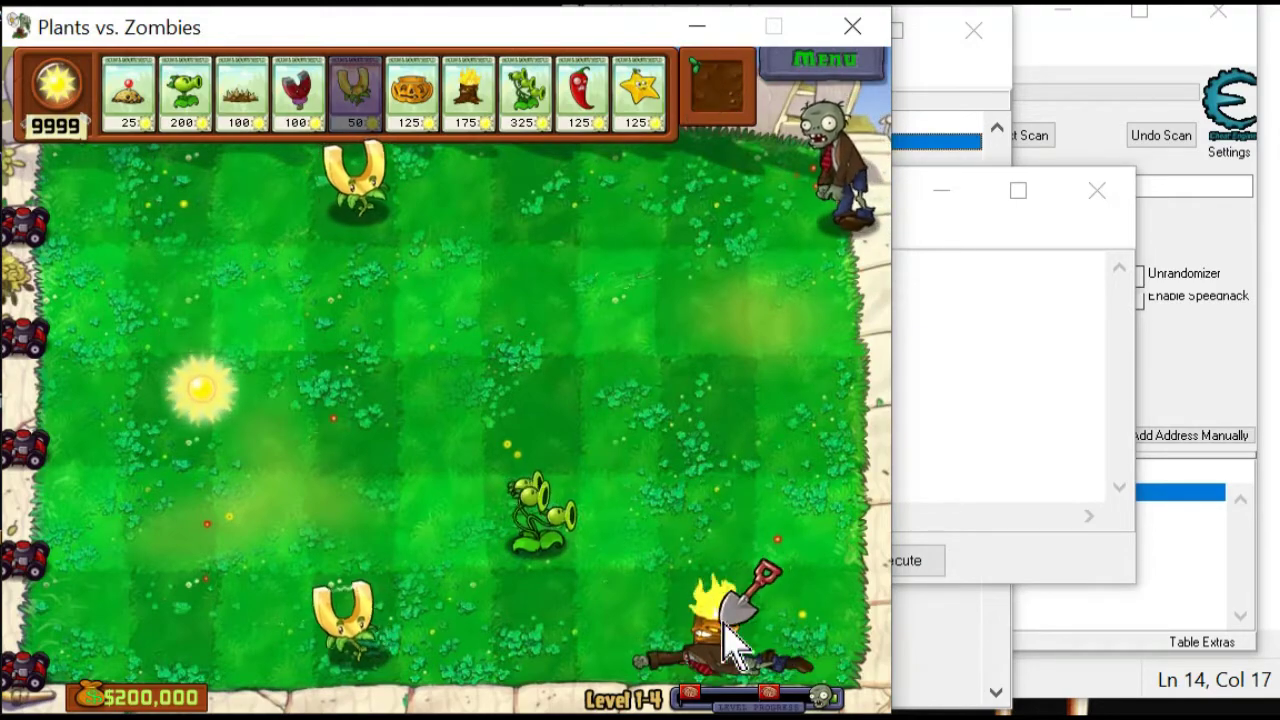
left_click(714, 610)
left_click(527, 95)
left_click(545, 300)
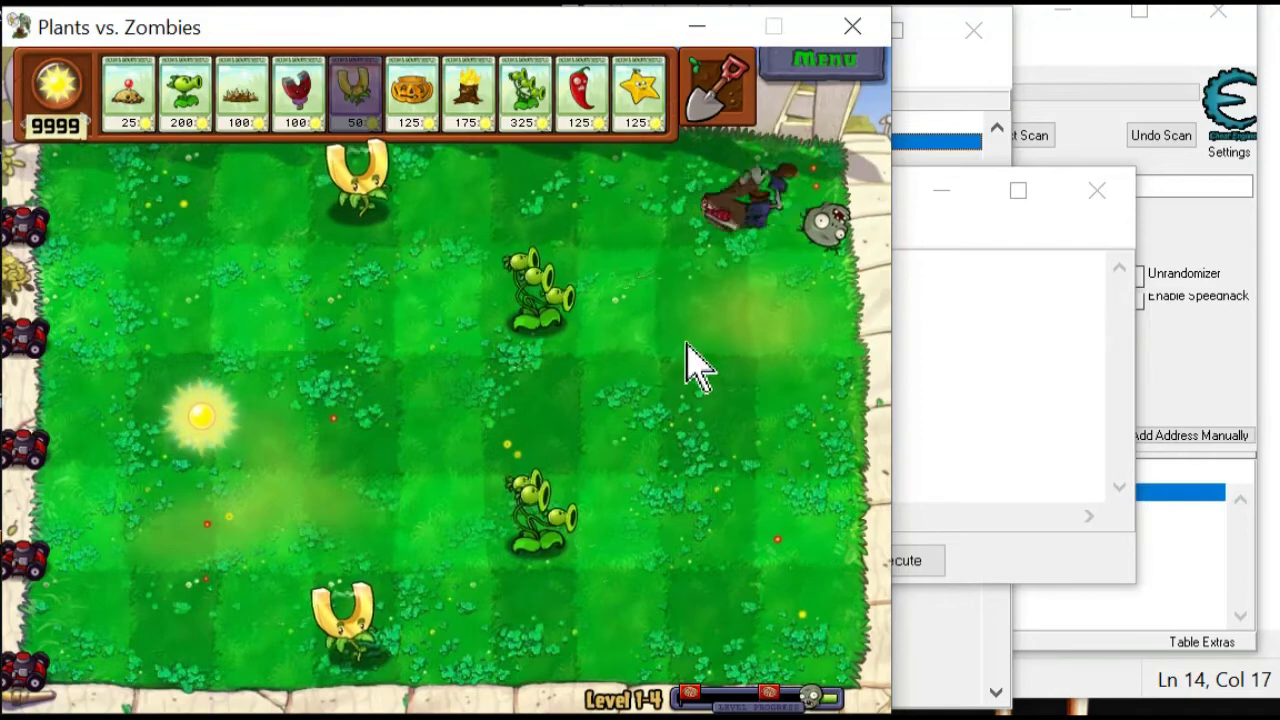
Replace the Auto Assemble script with the "1 hit kill protected" code for 00531053 from the notes and inject it
left_click(957, 316)
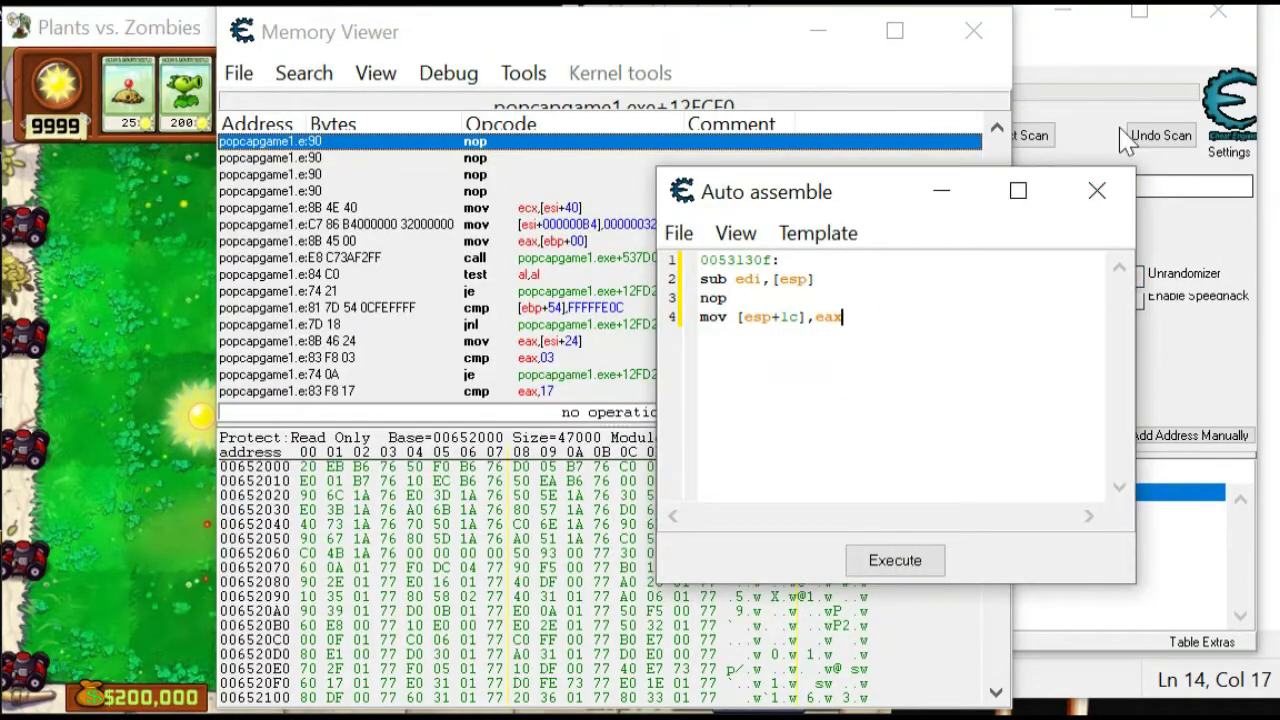
key("alt+Tab")
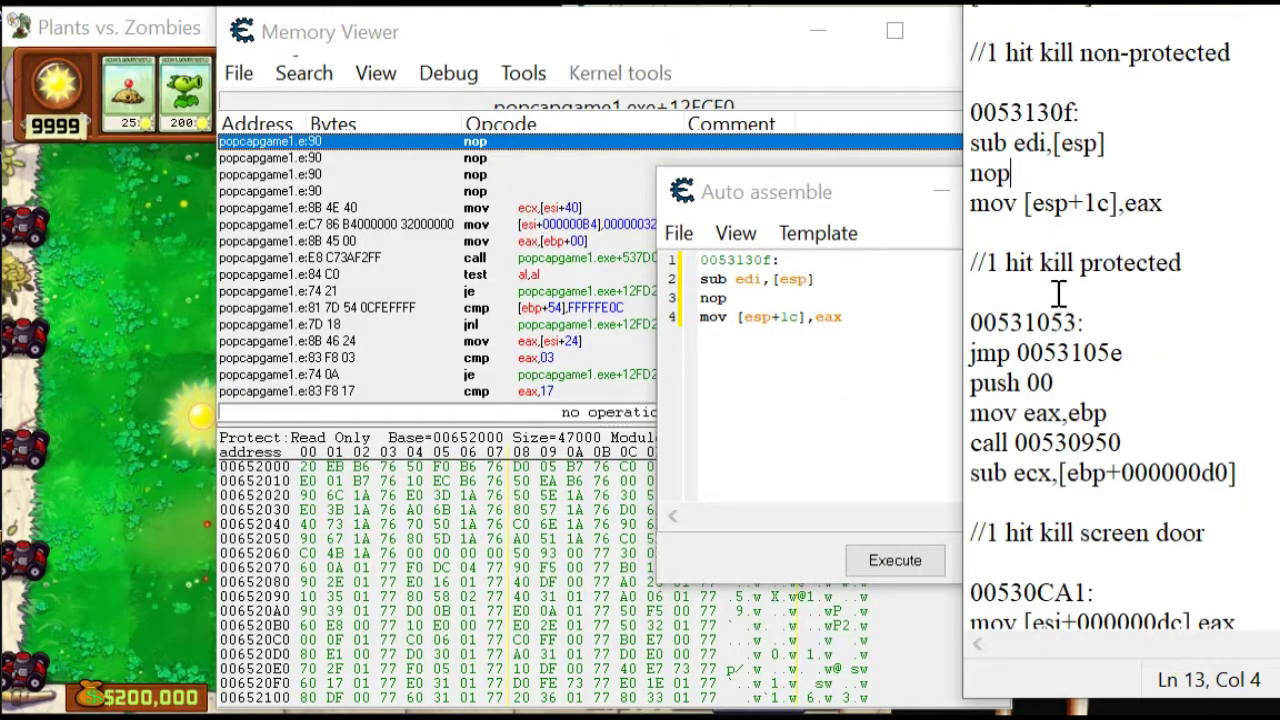
left_click_drag(973, 326, 1244, 480)
key("ctrl+c")
left_click(784, 388)
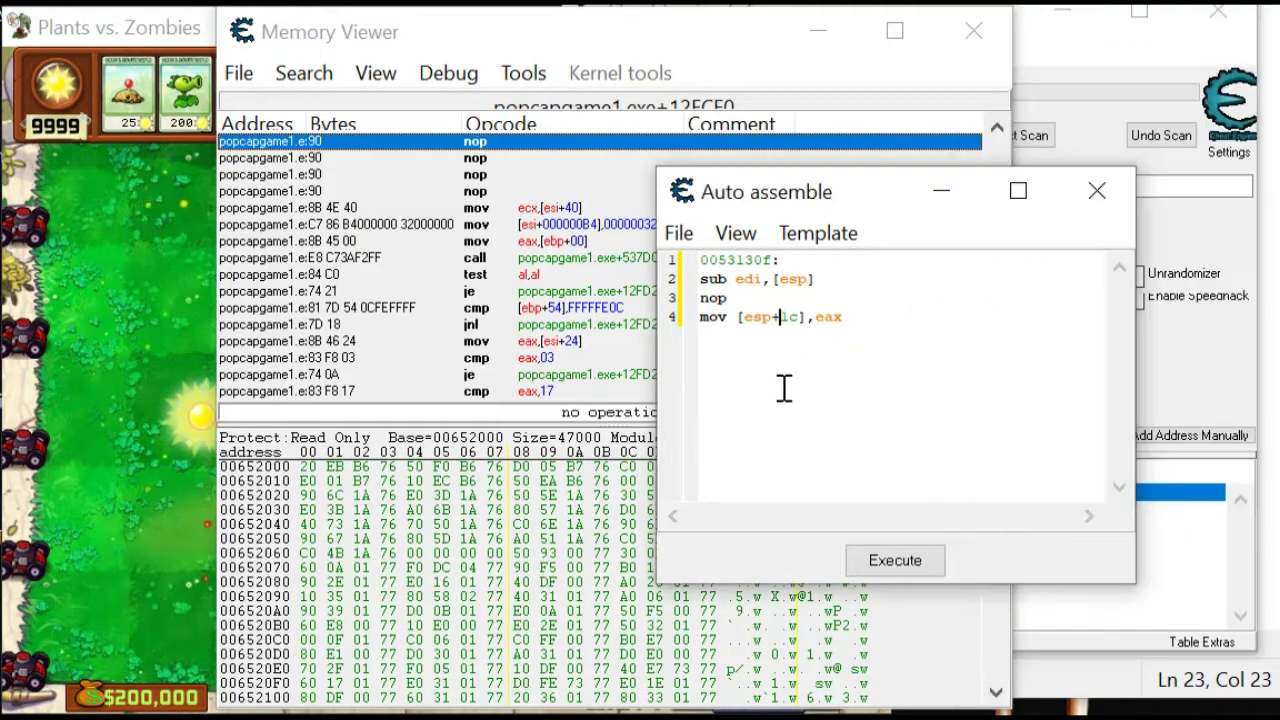
key("ctrl+a")
key("ctrl+v")
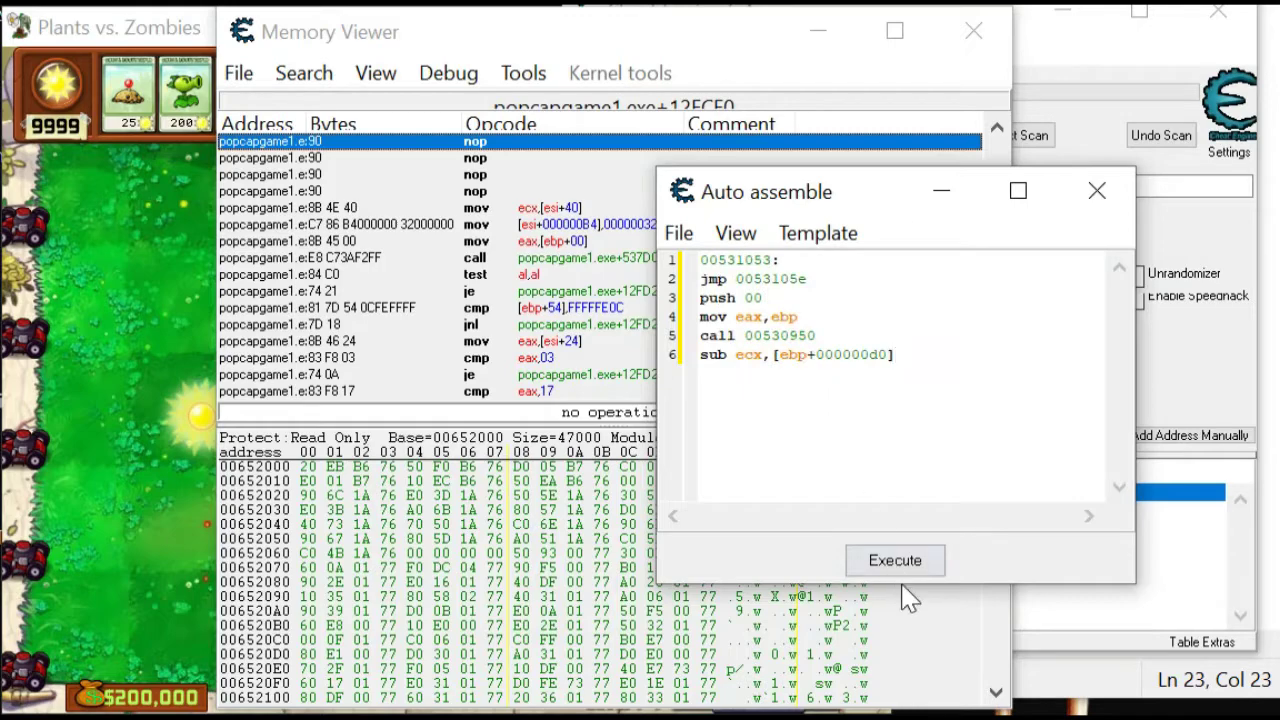
left_click(915, 560)
left_click(1140, 378)
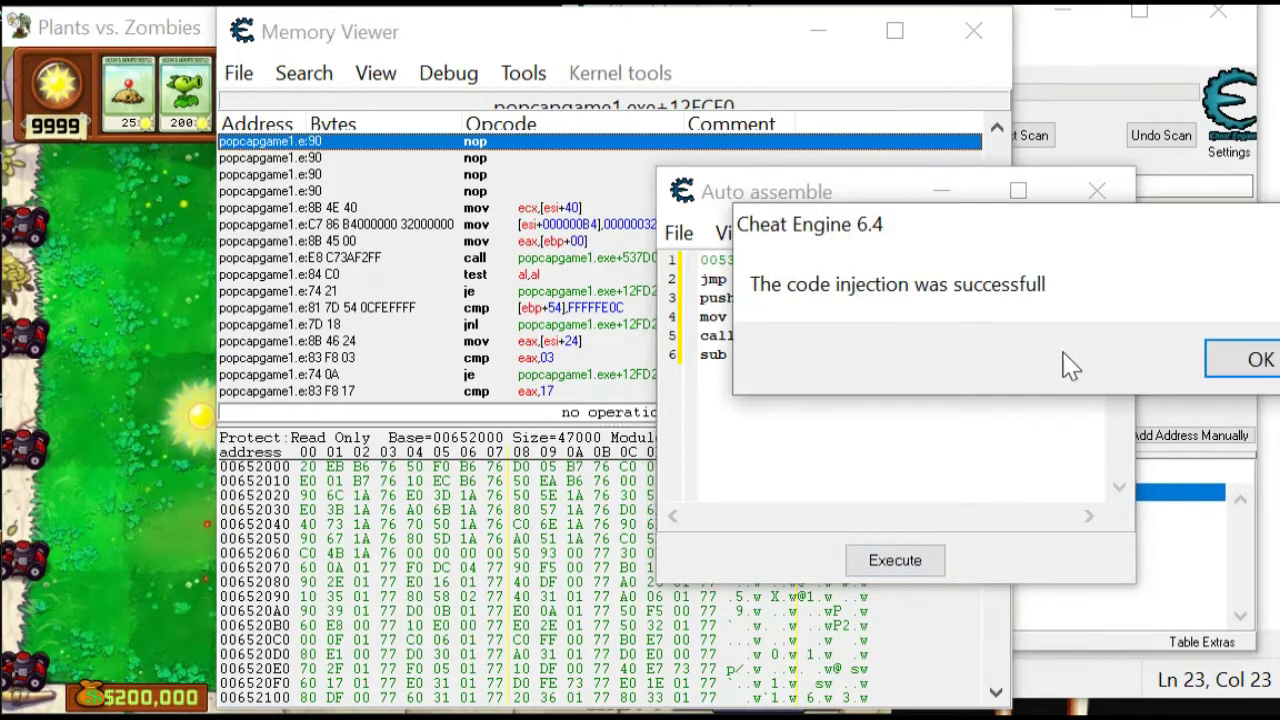
left_click(1213, 370)
Return to Plants vs. Zombies and resume the level to try the injected kill code on the approaching zombies
left_click(171, 286)
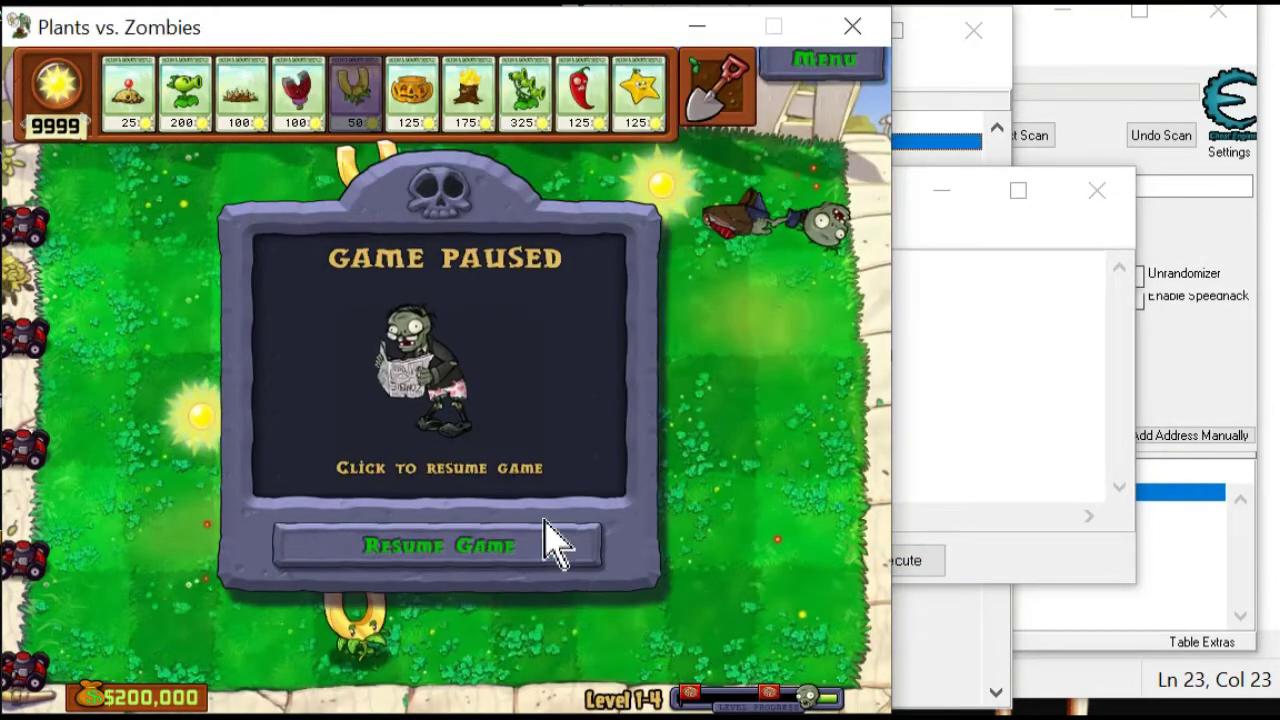
left_click(545, 520)
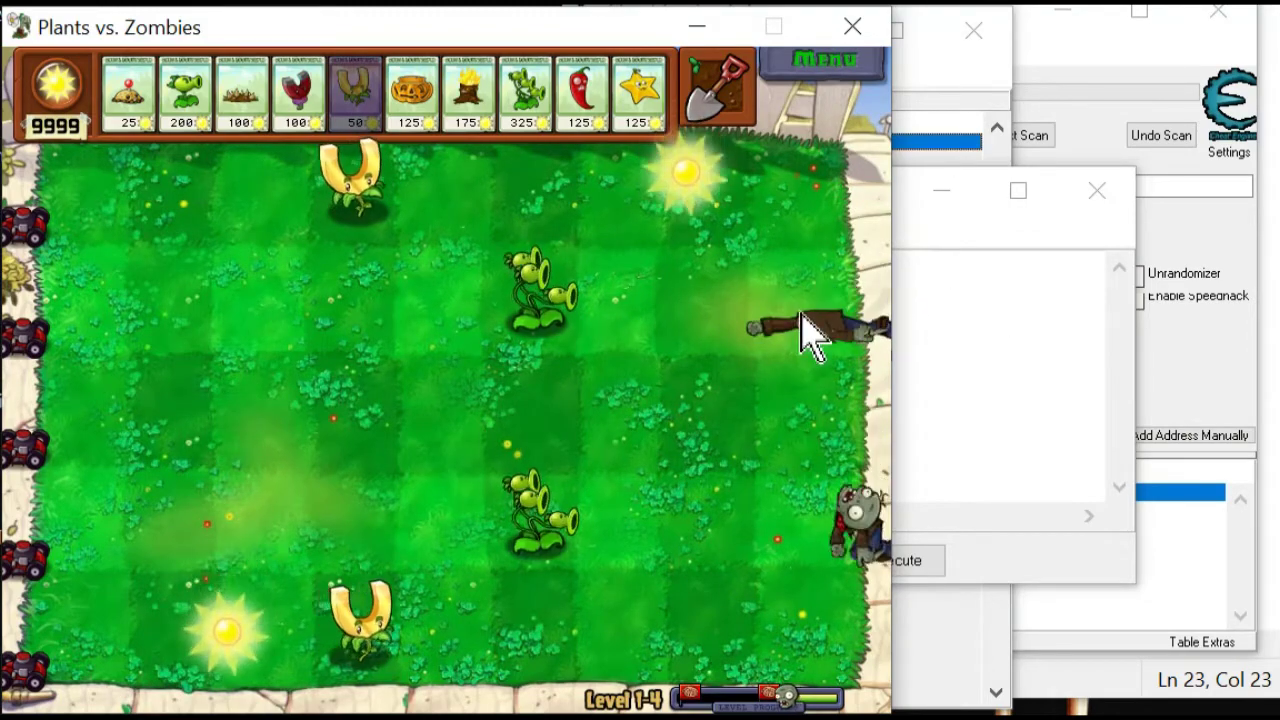
left_click(1171, 371)
left_click(149, 366)
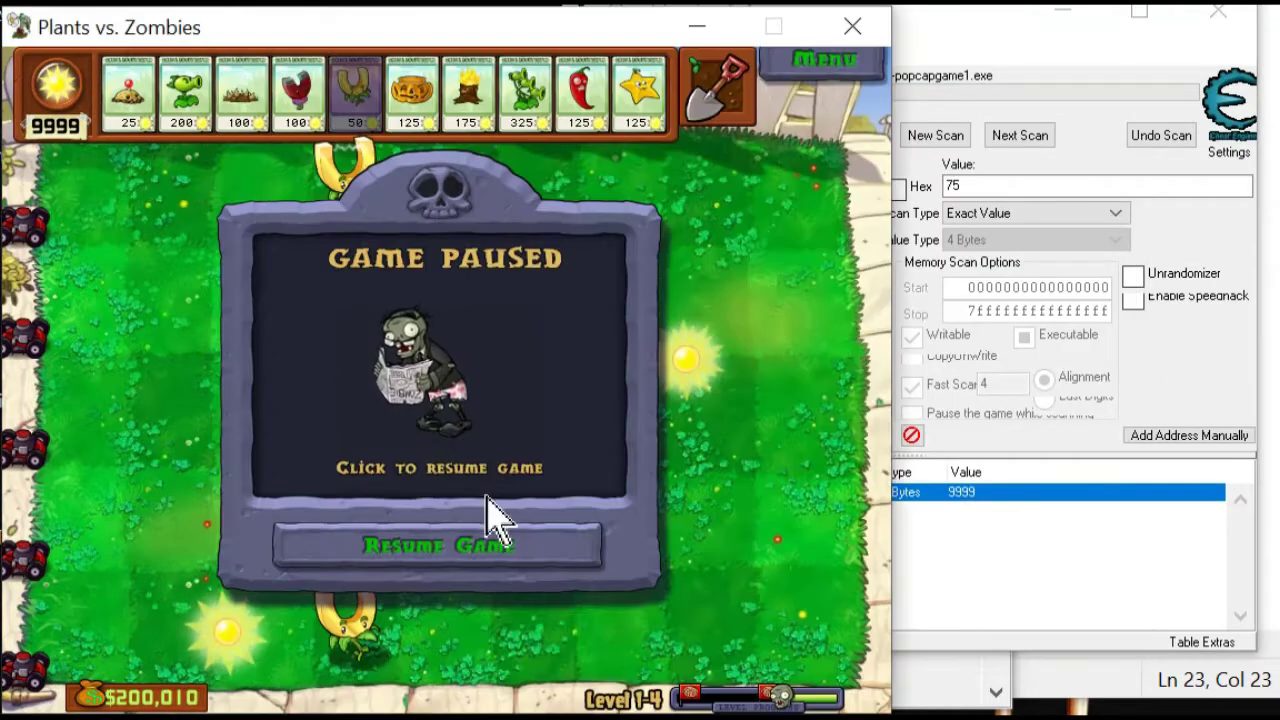
left_click(545, 545)
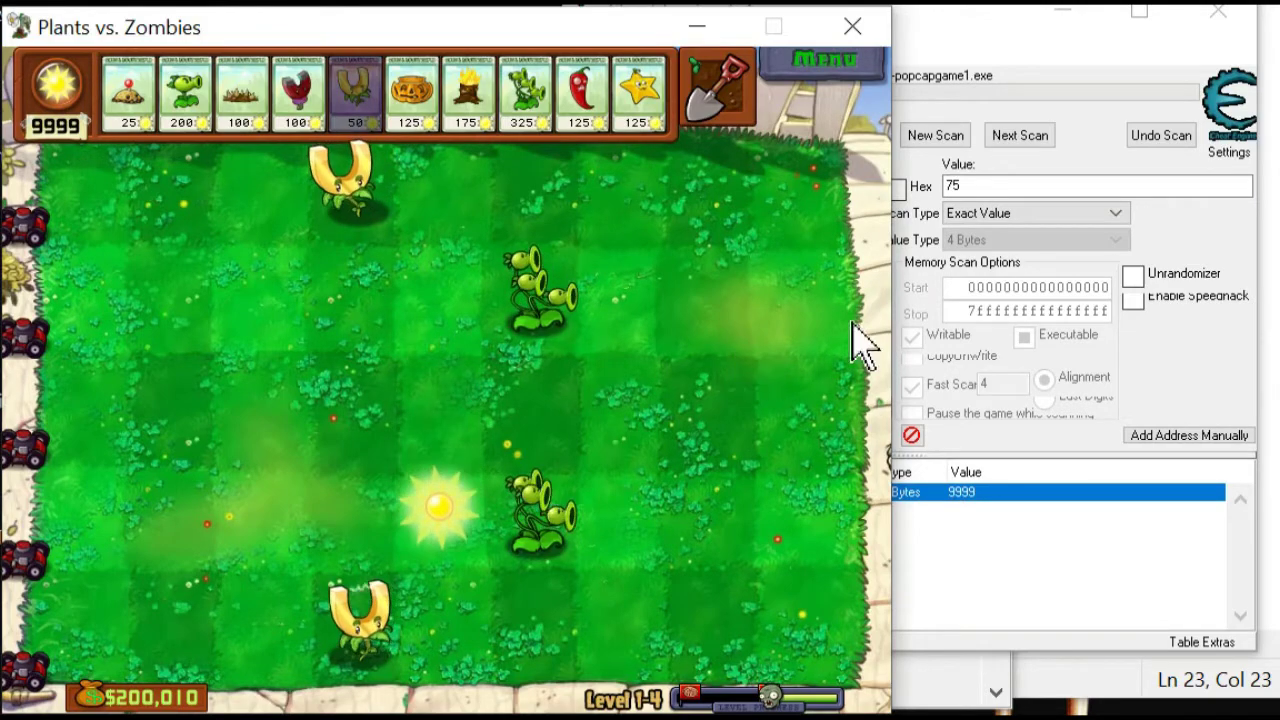
Switch to Cheat Engine, enable Speedhack and apply a speed of 10.0
left_click(1155, 347)
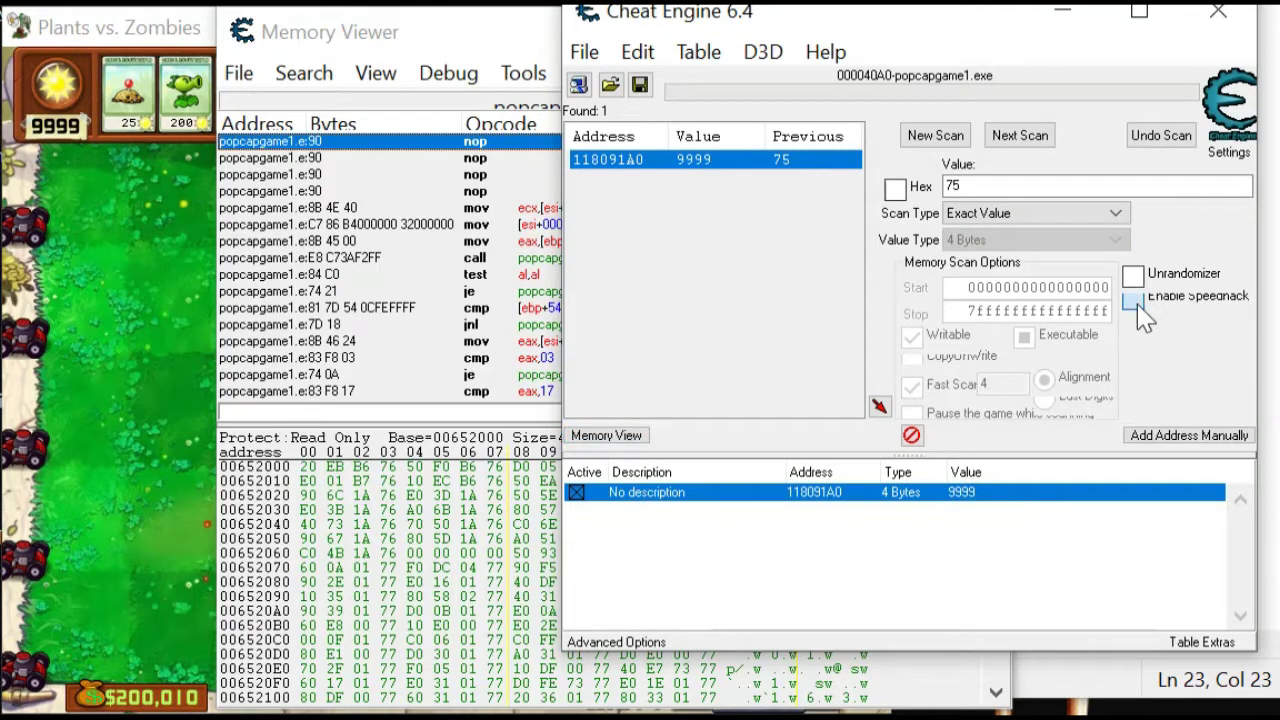
left_click(1133, 301)
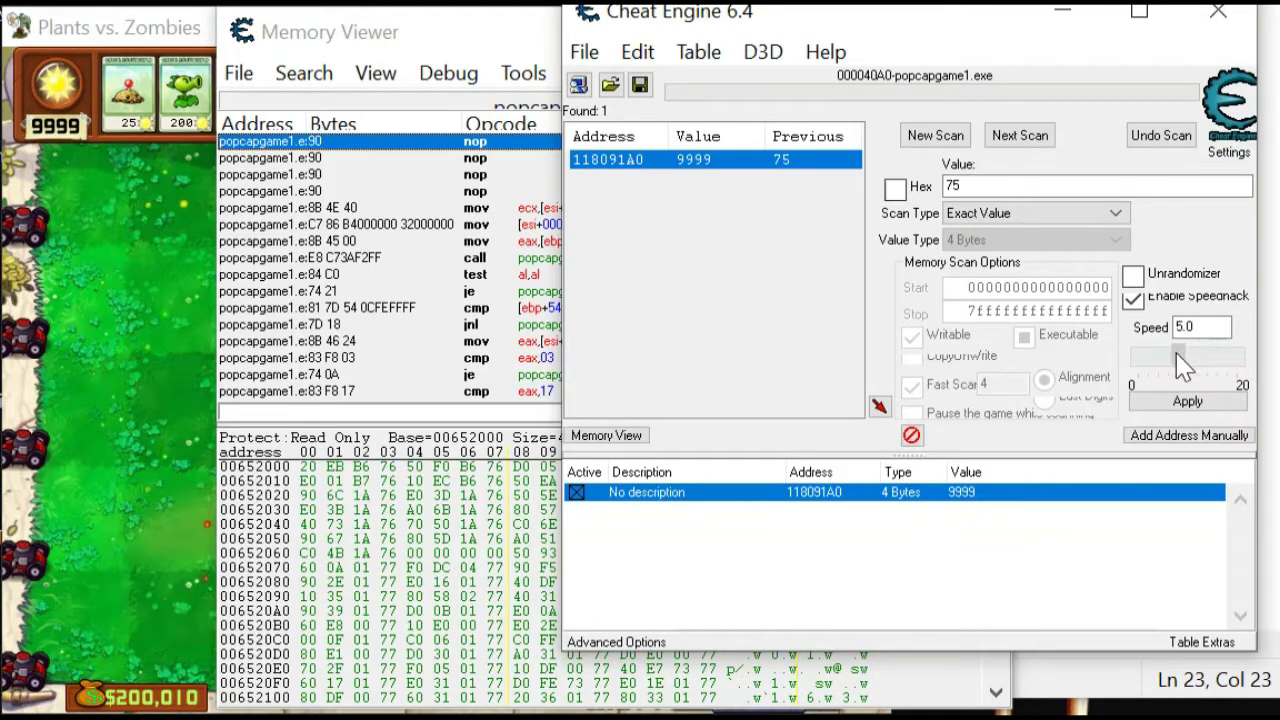
left_click(1186, 402)
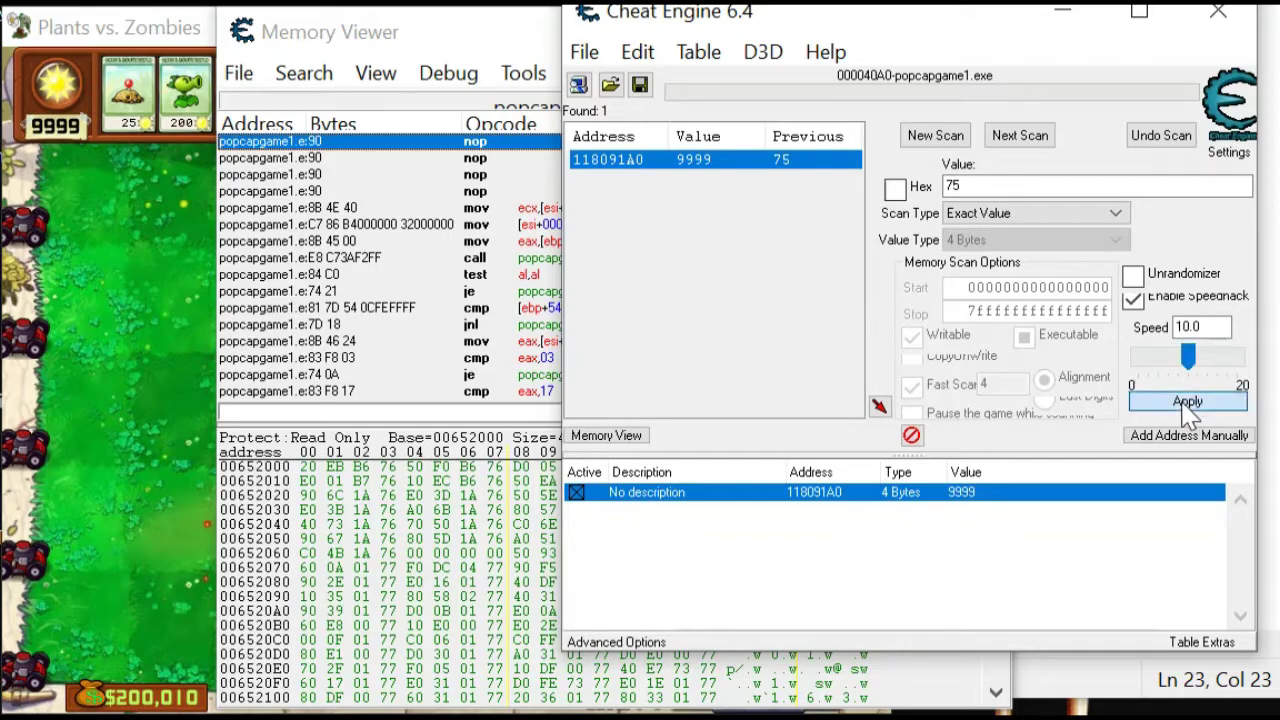
Close the Memory Viewer and resume the level in Plants vs. Zombies
left_click(412, 33)
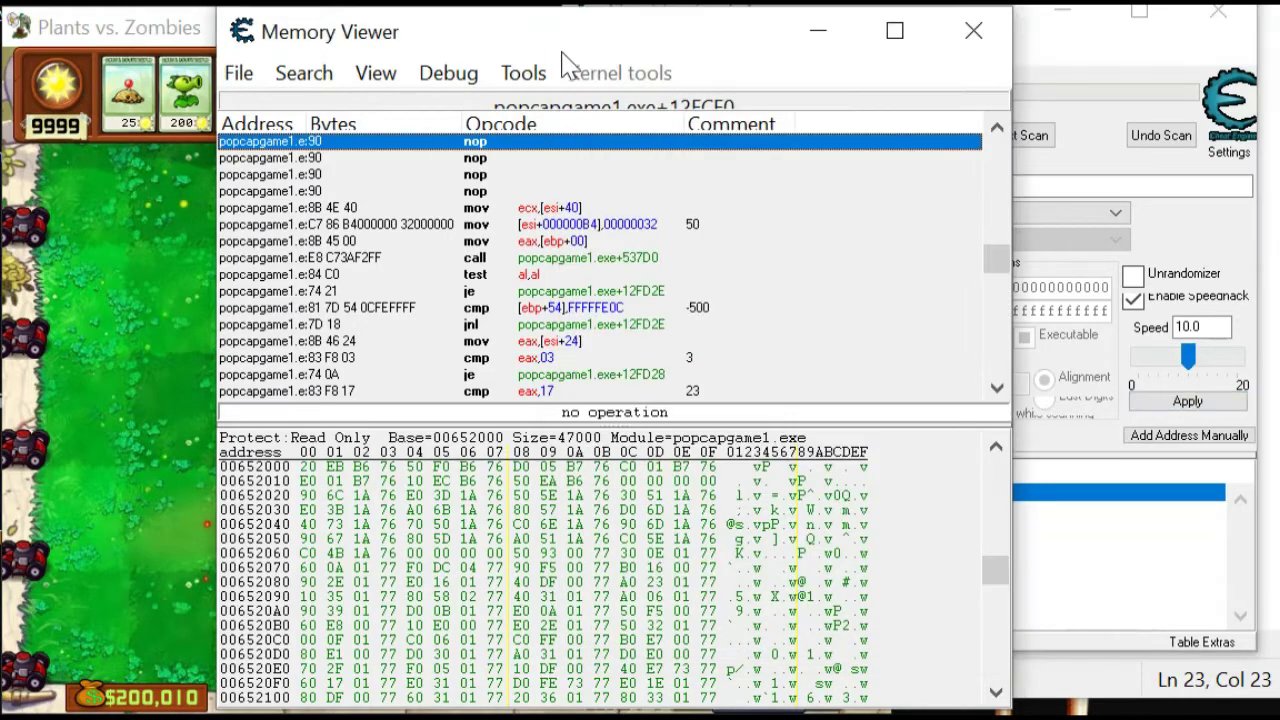
left_click(968, 30)
left_click(455, 350)
left_click(477, 565)
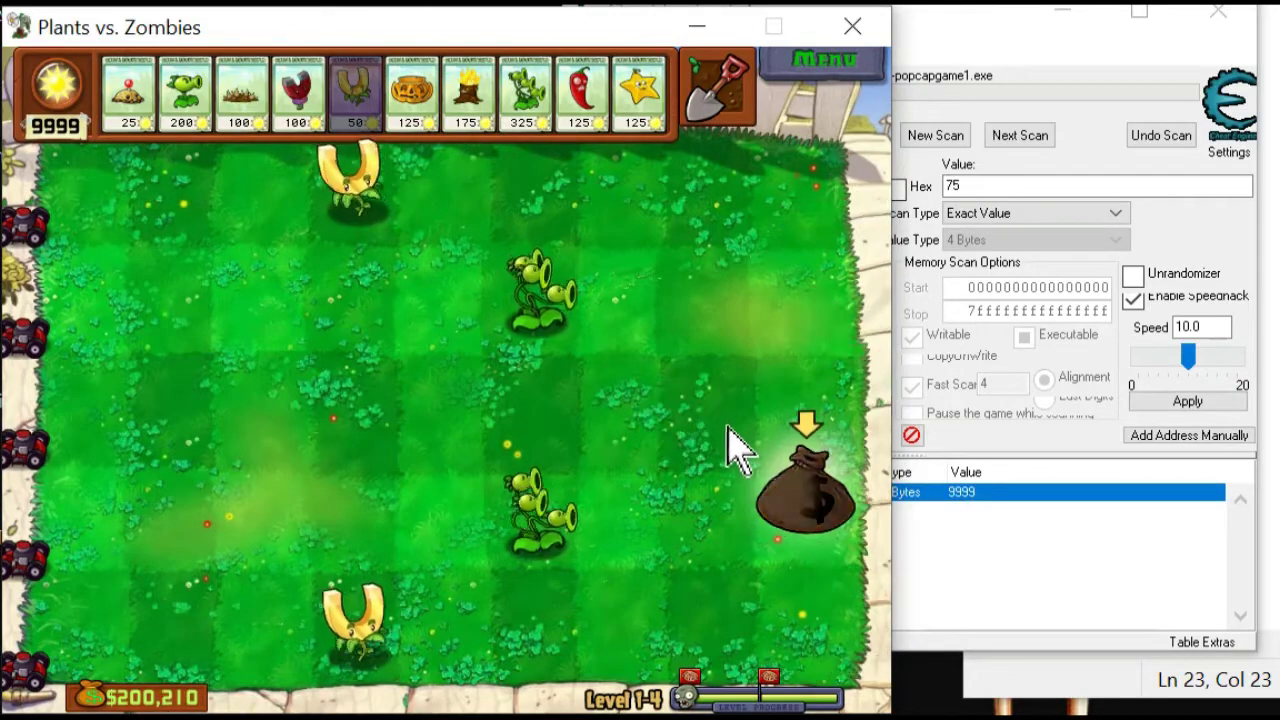
Switch to Cheat Engine, set the Speedhack speed back to 1.0 and apply it
left_click(1134, 306)
left_click(1134, 302)
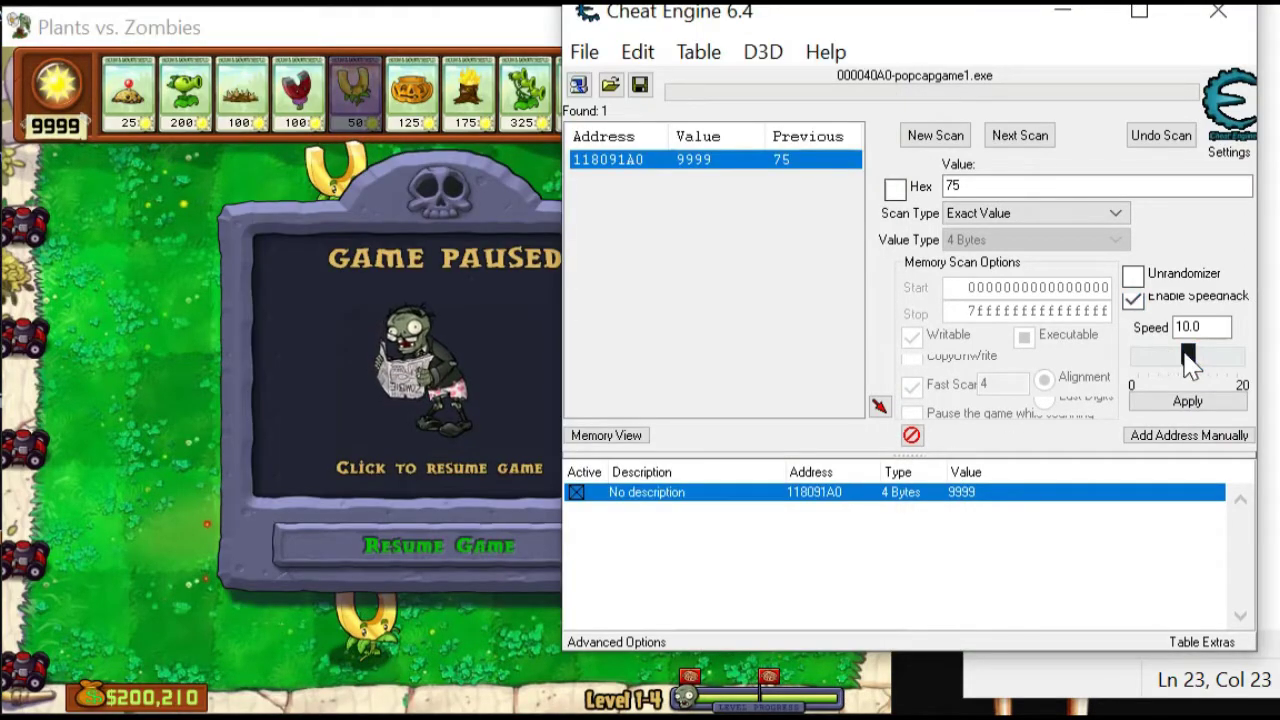
left_click(1176, 358)
left_click_drag(1180, 365, 1156, 362)
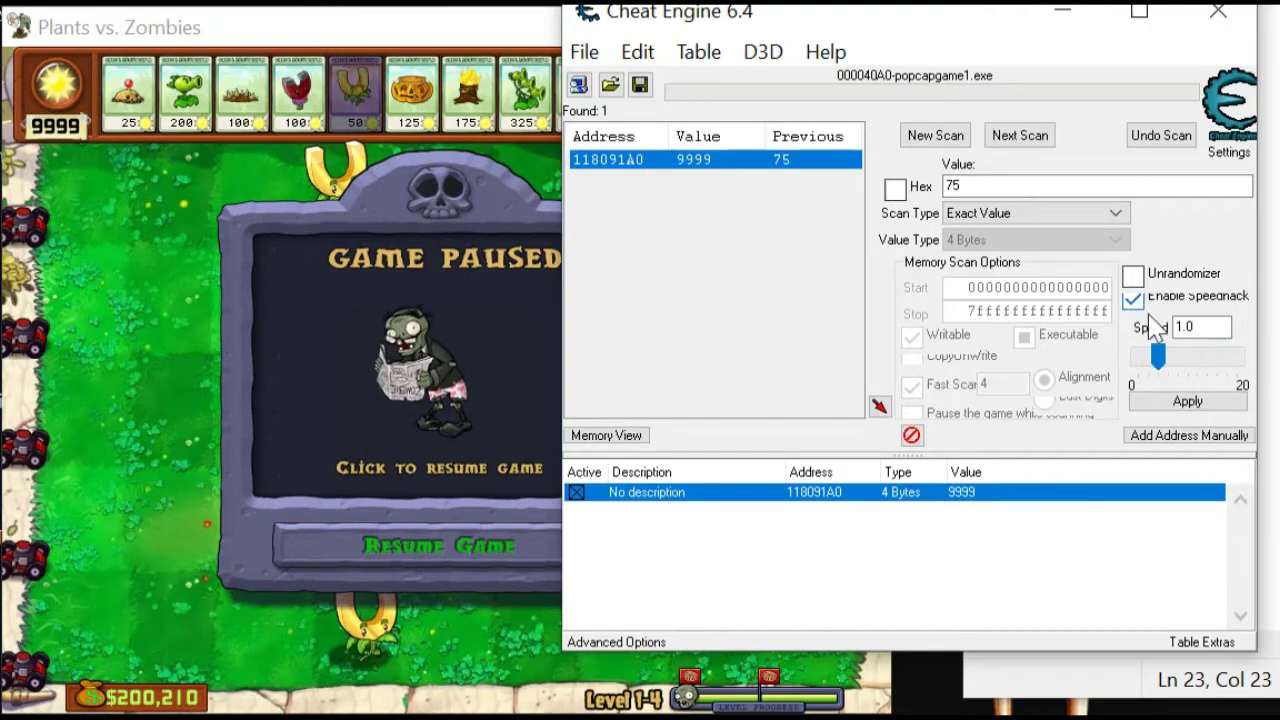
left_click(1188, 401)
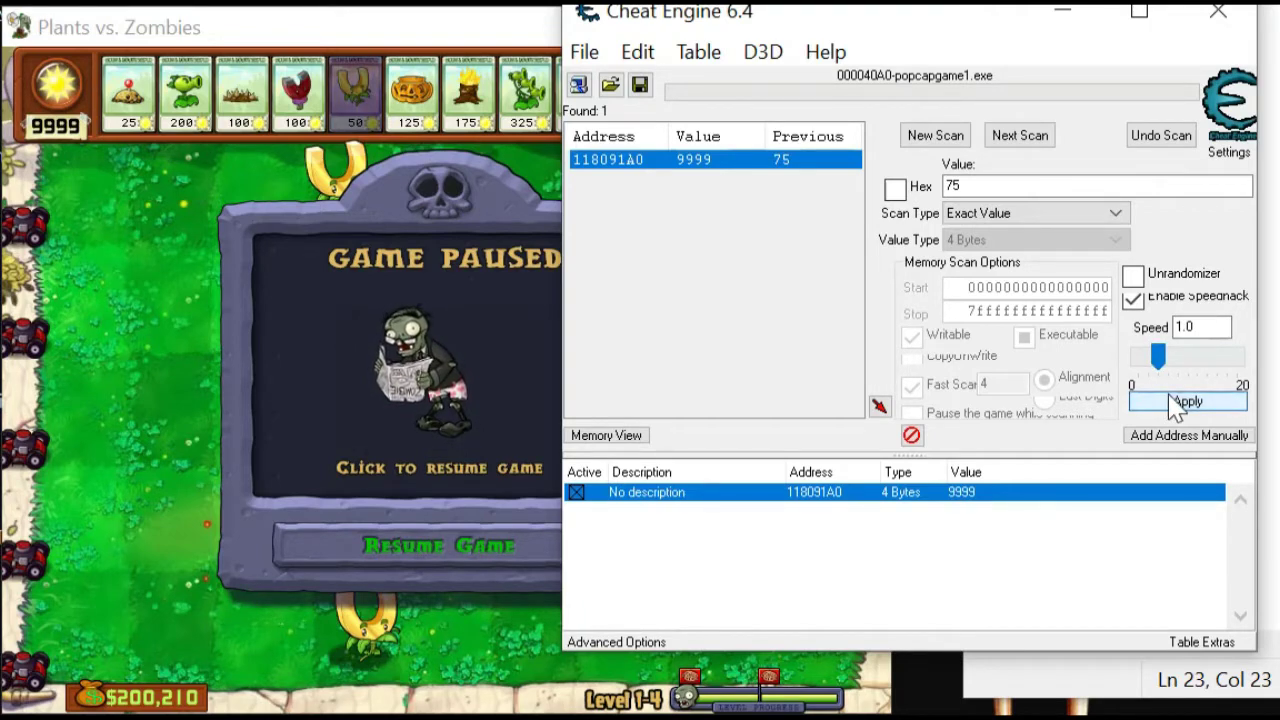
Resume Plants vs. Zombies and collect the money bag that ends level 1-4
left_click(400, 545)
left_click(400, 545)
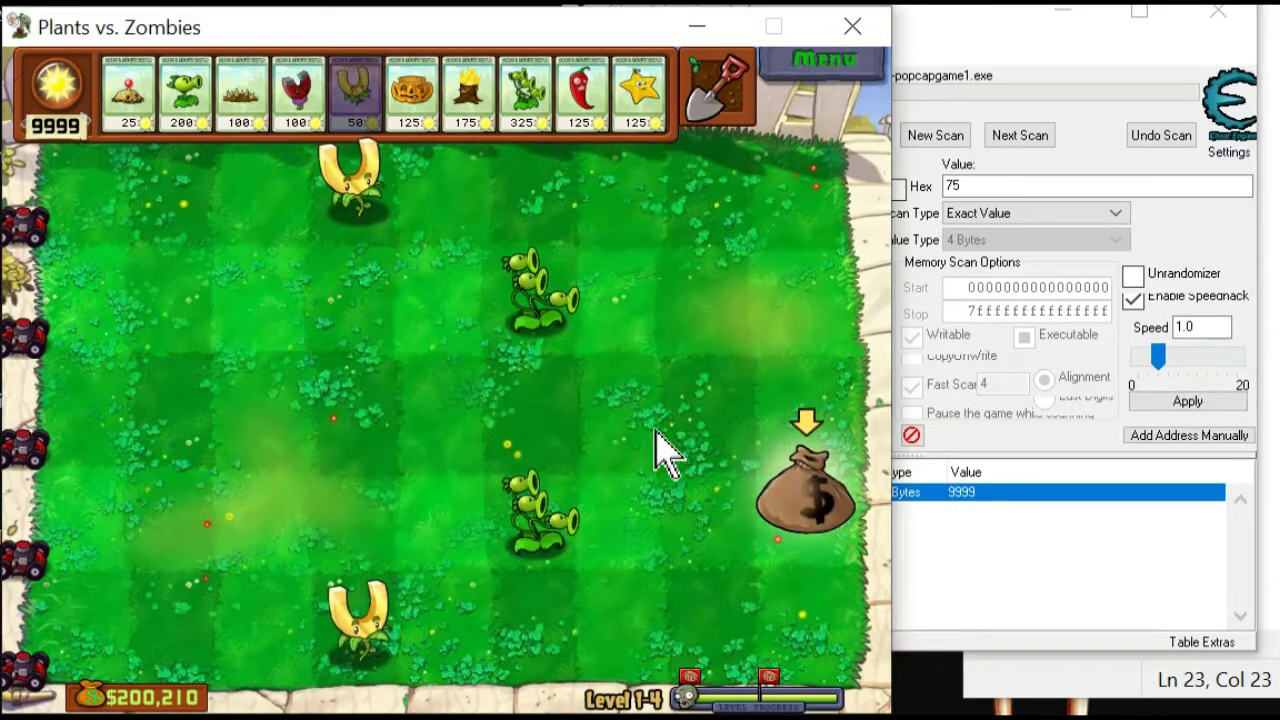
left_click(802, 505)
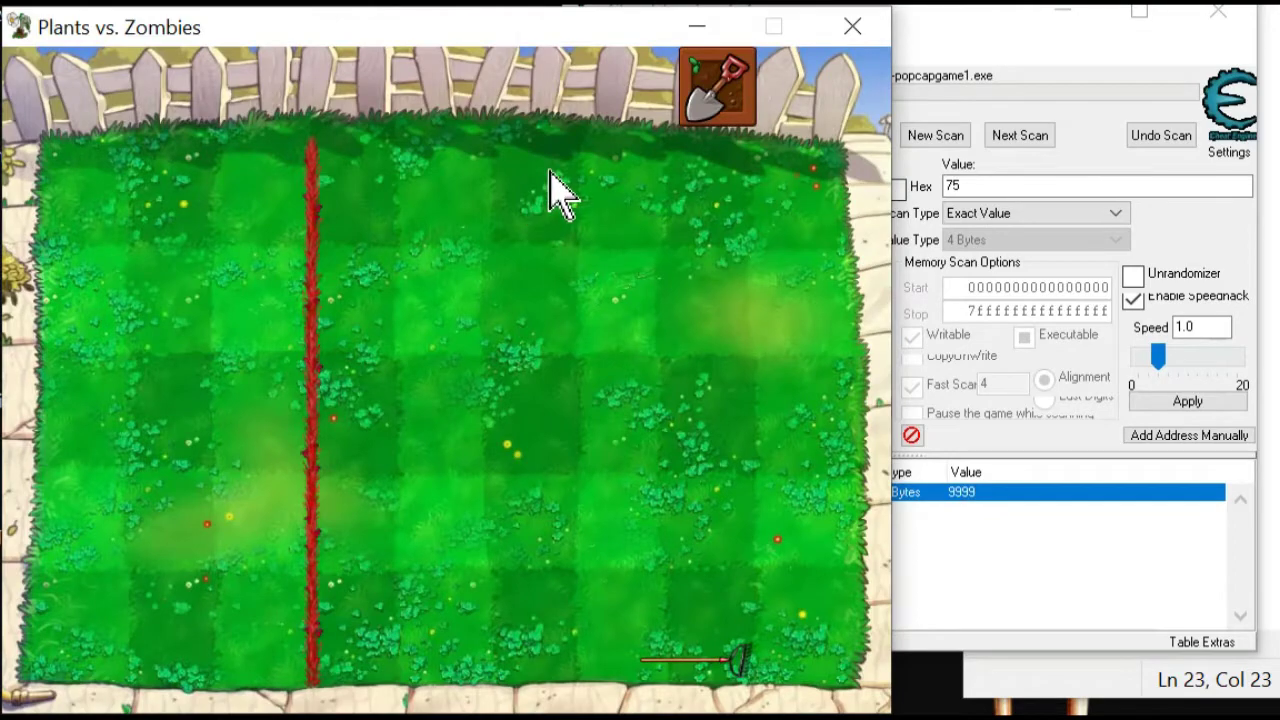
Continue past Crazy Dave's dialogue and leave level 1-5 for the main menu
left_click(480, 300)
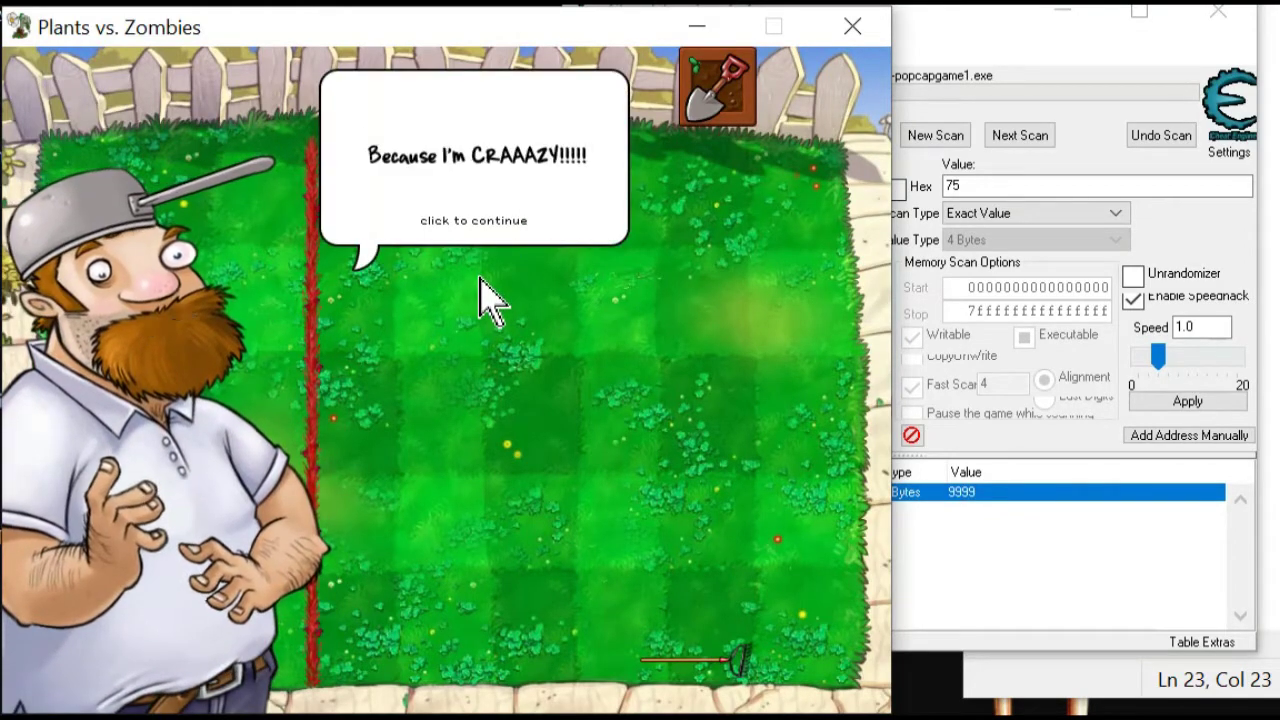
left_click(490, 300)
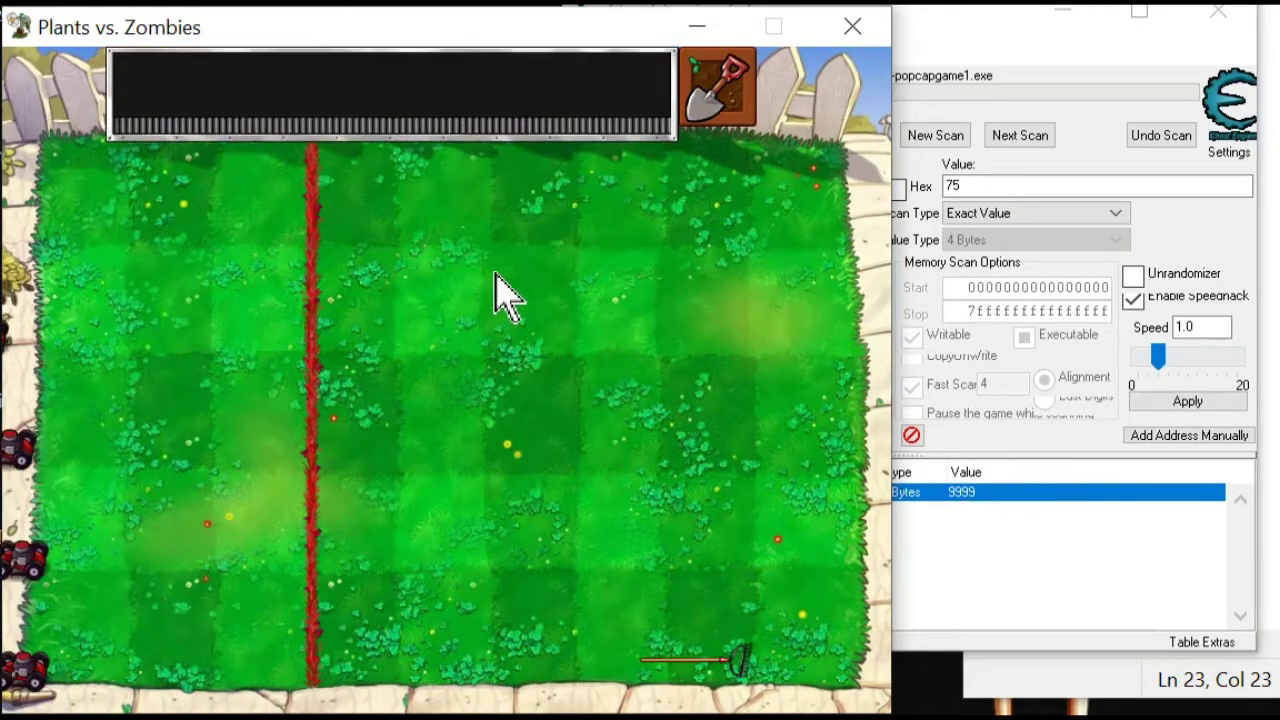
left_click(812, 62)
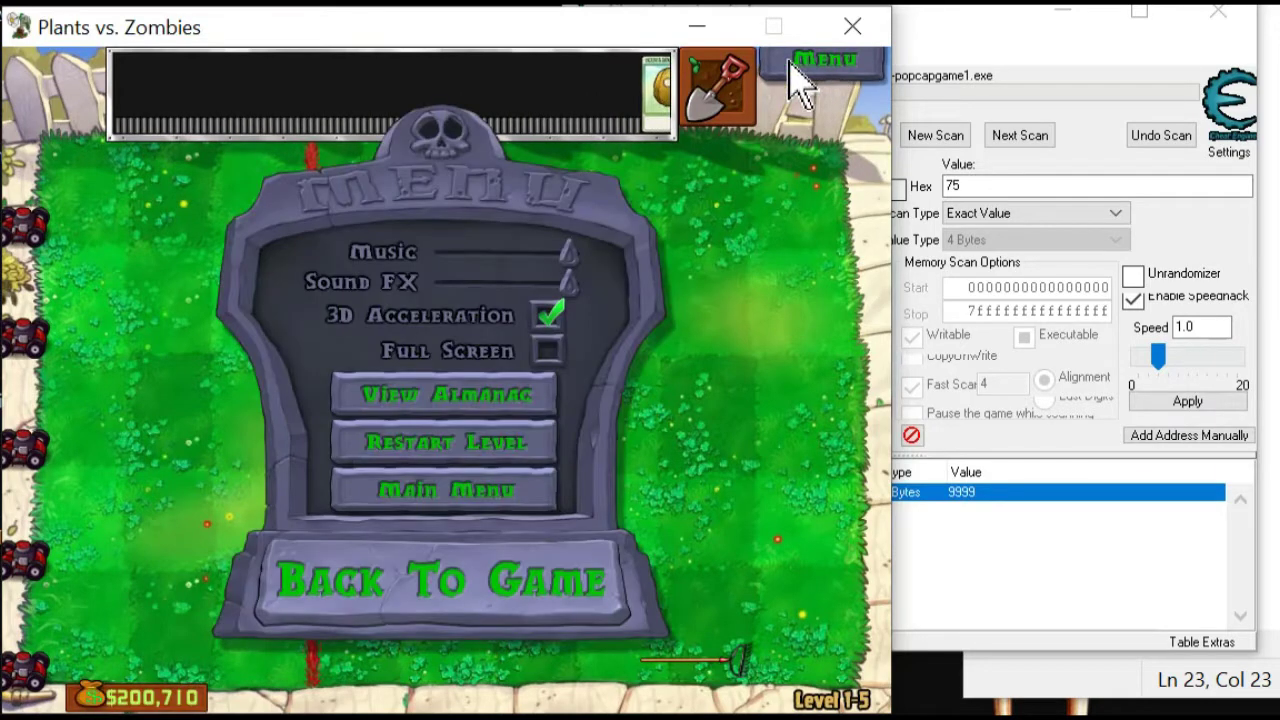
left_click(449, 501)
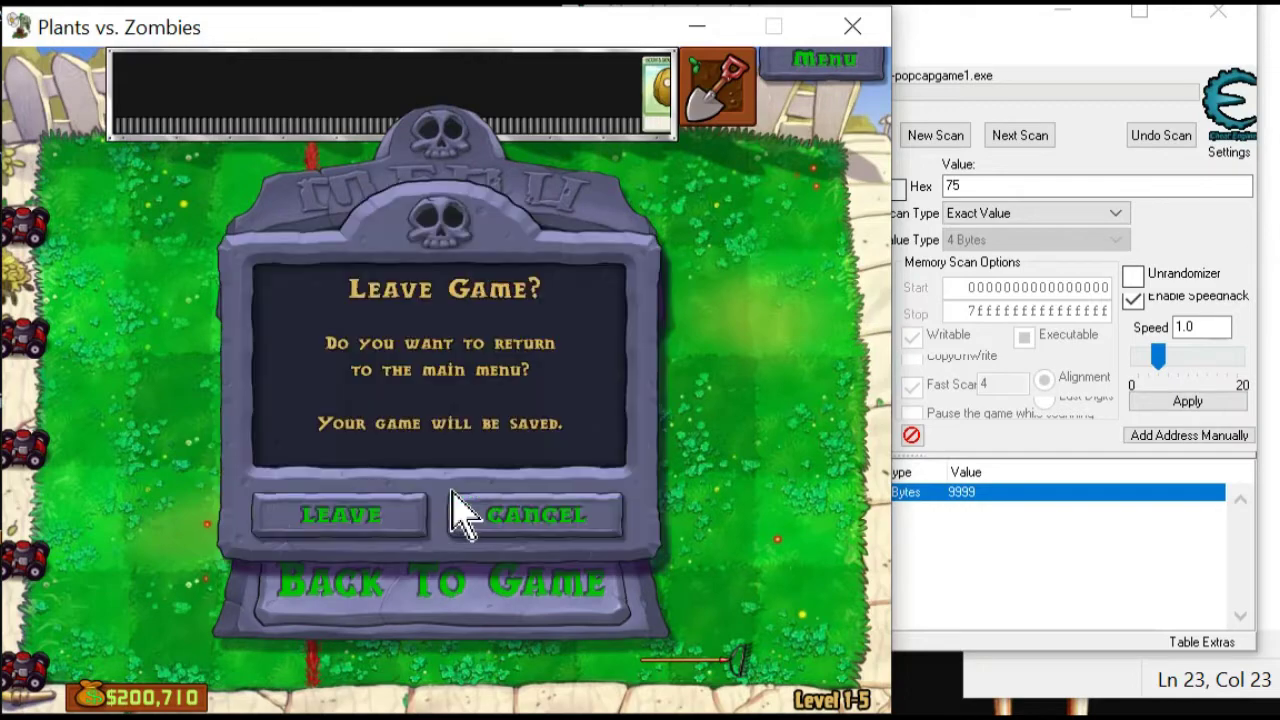
left_click(400, 528)
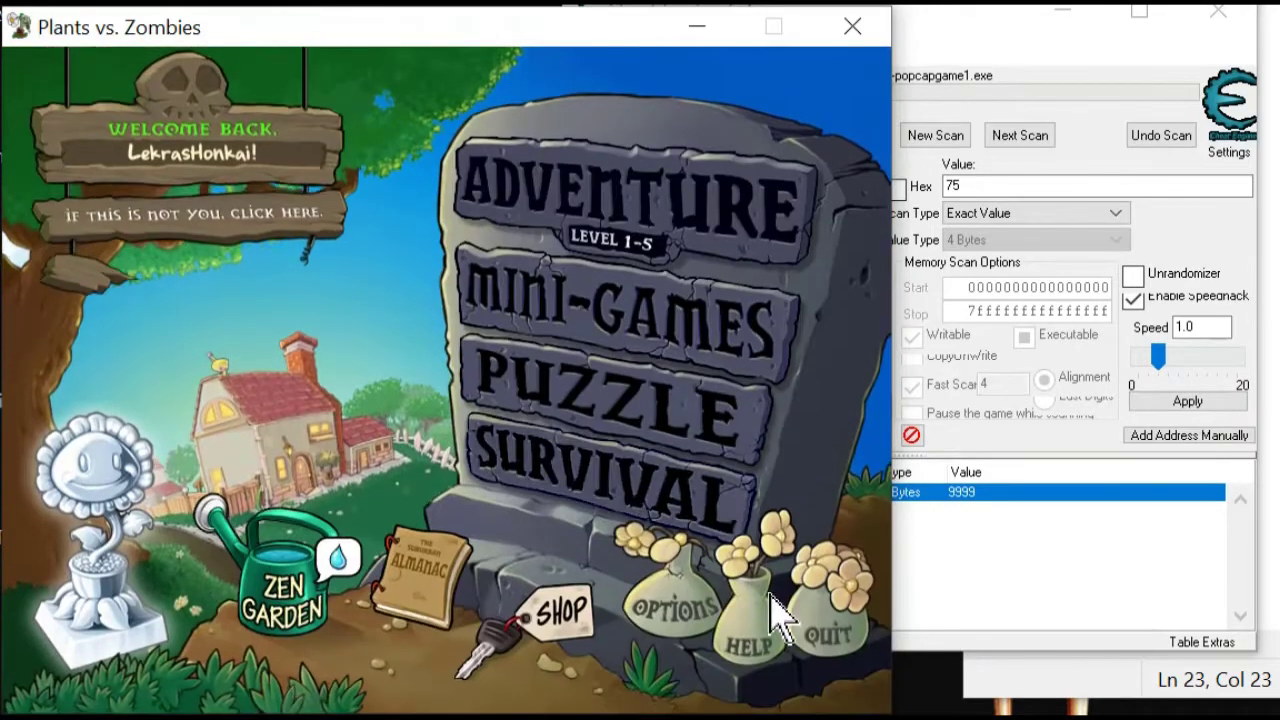
Open Crazy Dave's shop and go to its second page
left_click(524, 637)
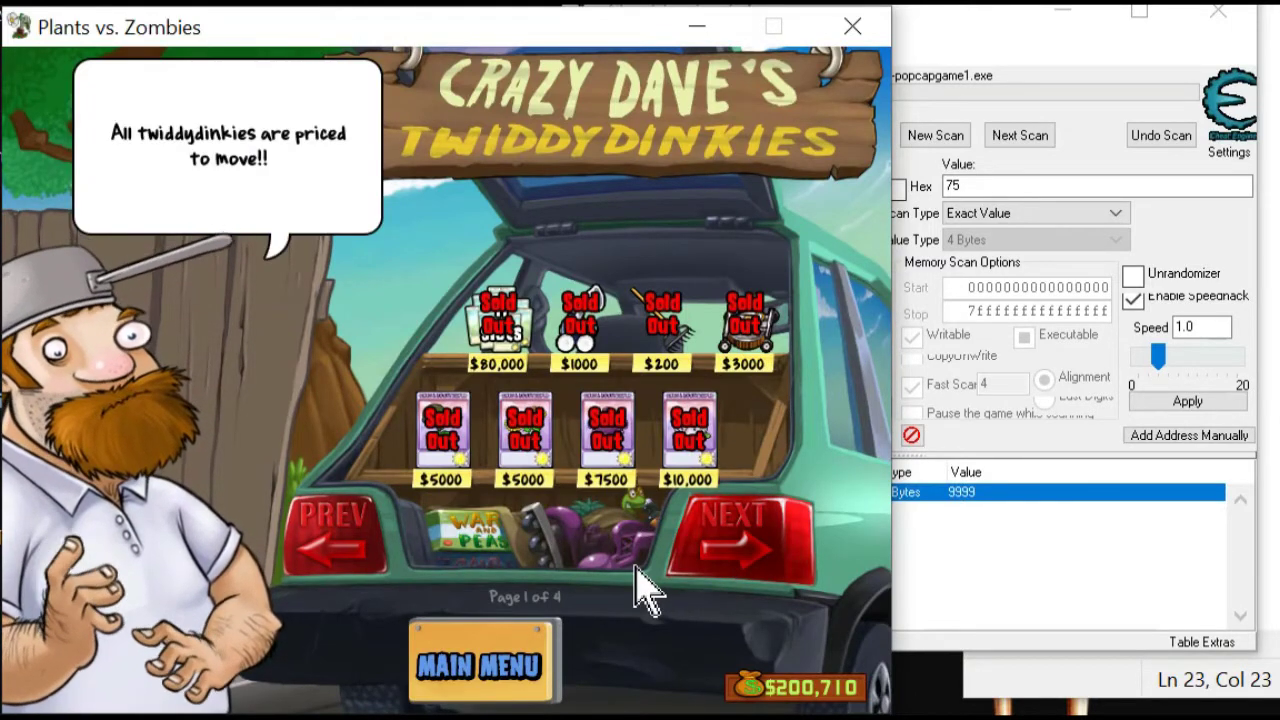
left_click(754, 539)
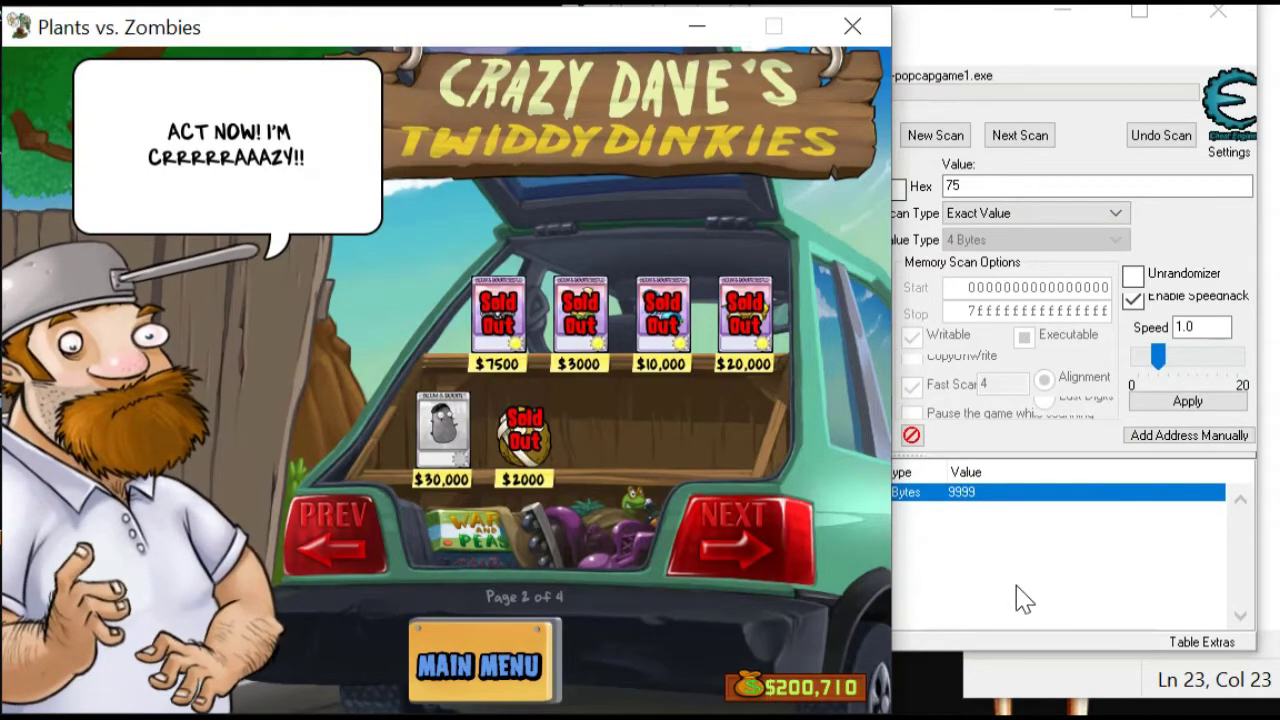
Run a new 4-byte exact-value scan for 20071 in Cheat Engine and return to the shop in Plants vs. Zombies
left_click(1022, 598)
double_click(991, 190)
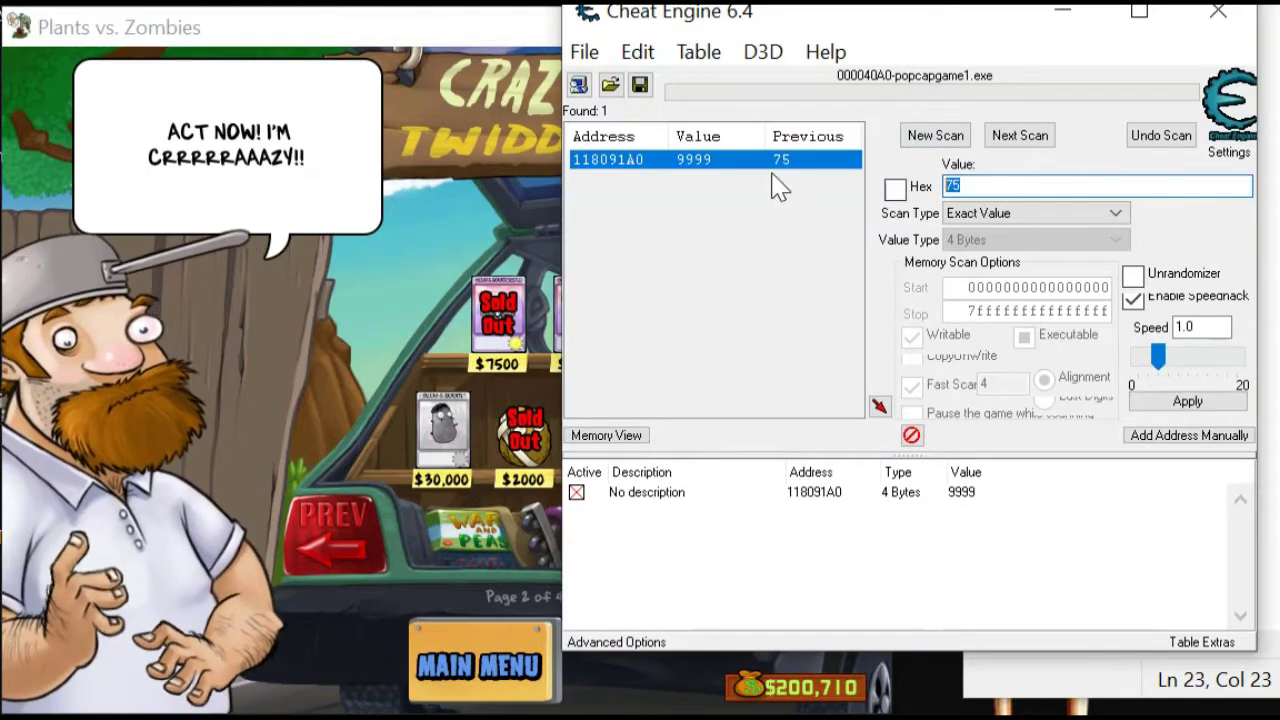
type("20071")
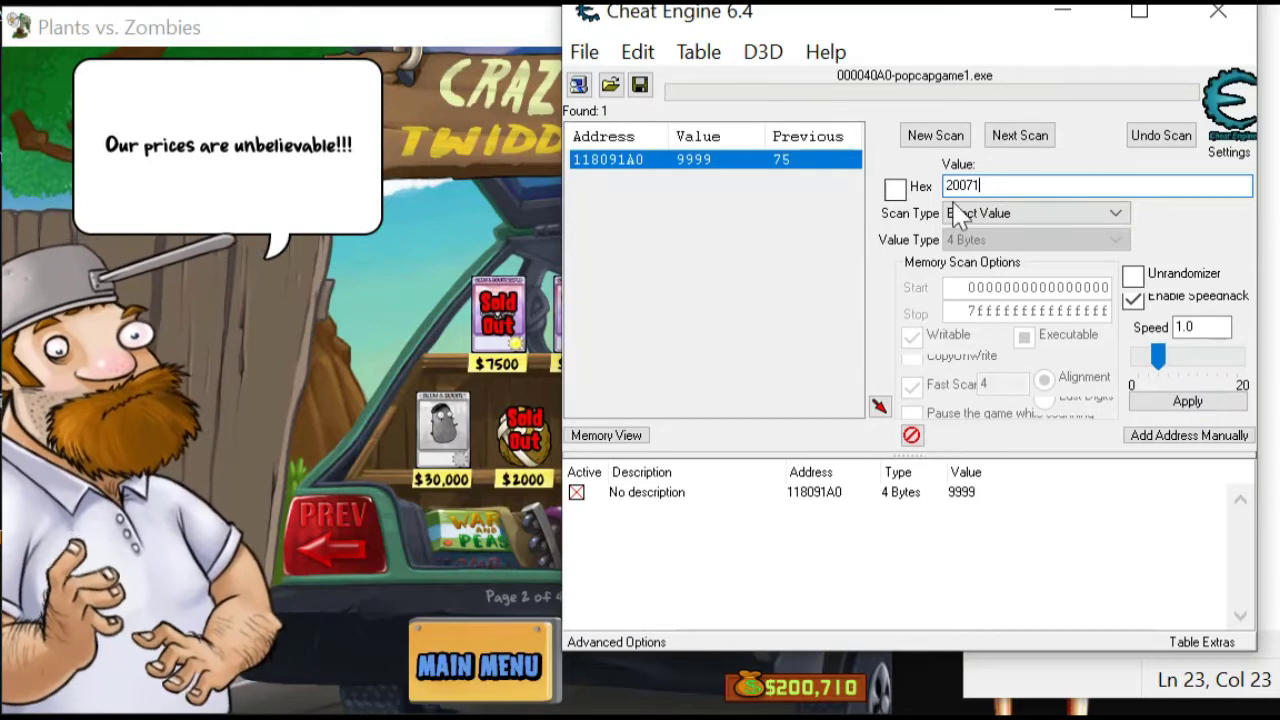
left_click(950, 140)
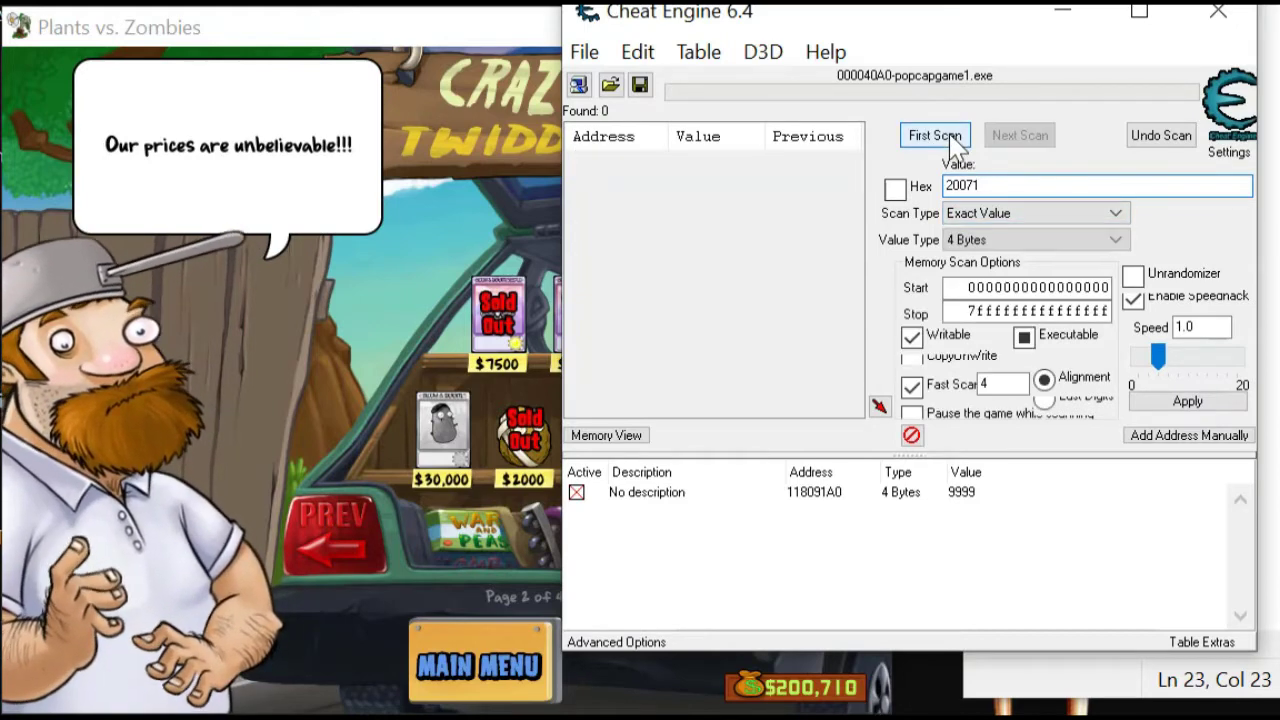
left_click(952, 140)
left_click(380, 327)
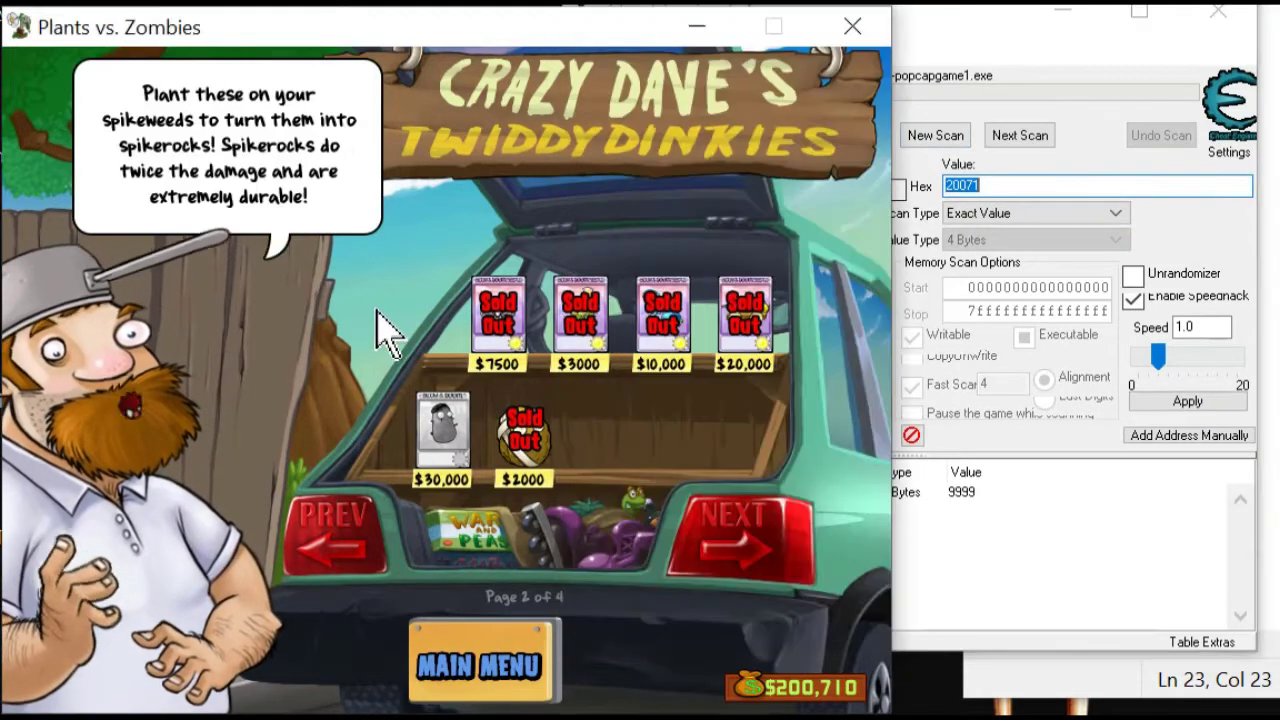
Go to the shop's third page and buy the remaining $2500 potted plant
left_click(716, 520)
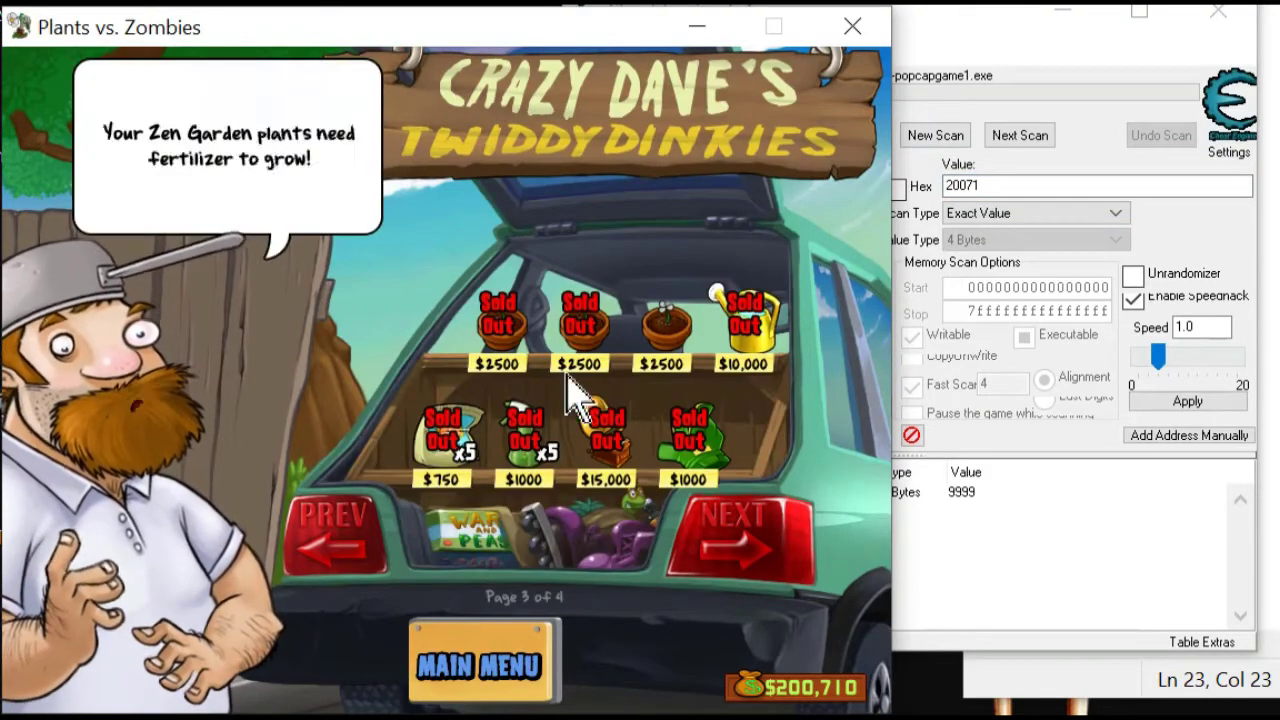
left_click(660, 380)
left_click(389, 488)
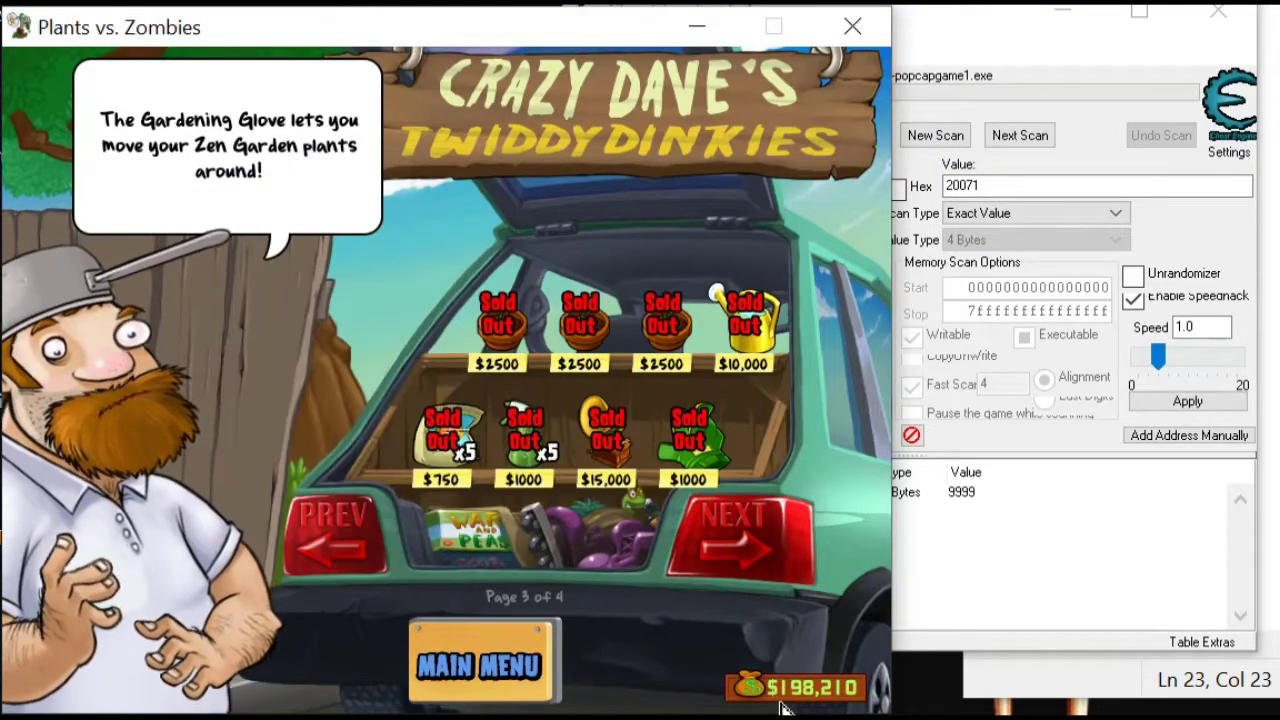
Switch to Cheat Engine and narrow the scan results to the exact value 19821
left_click(1131, 185)
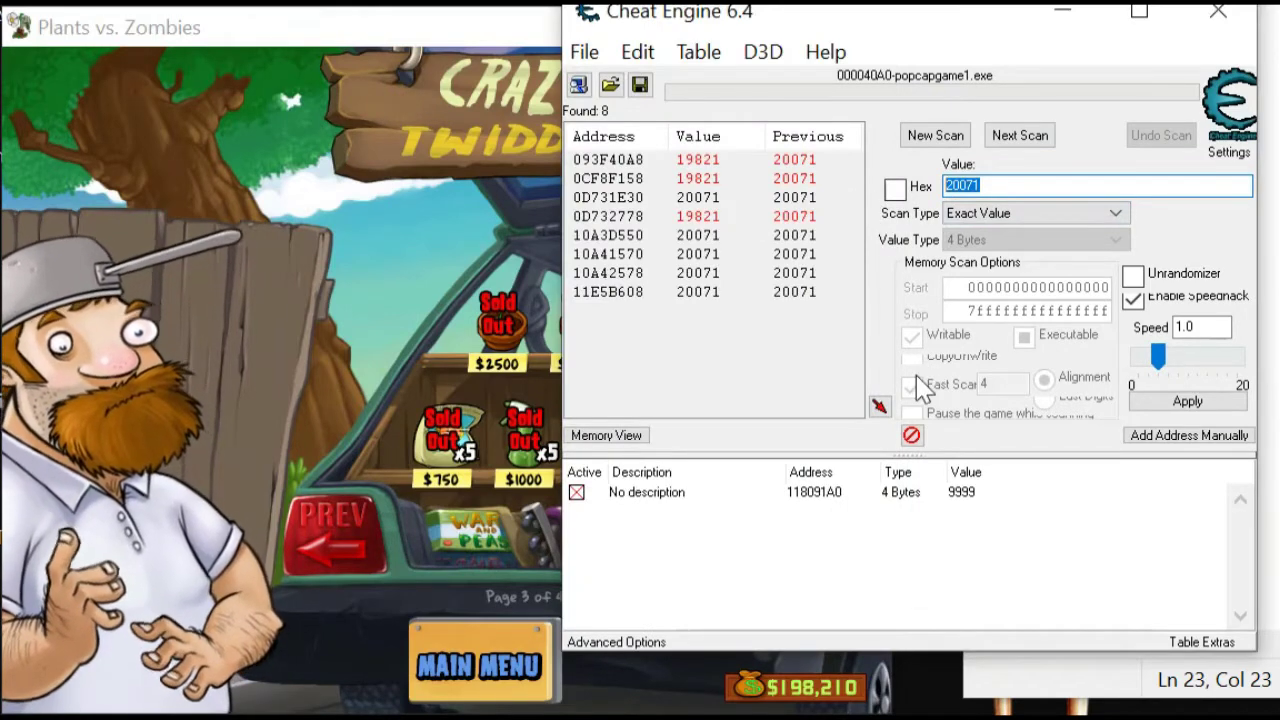
type("19821")
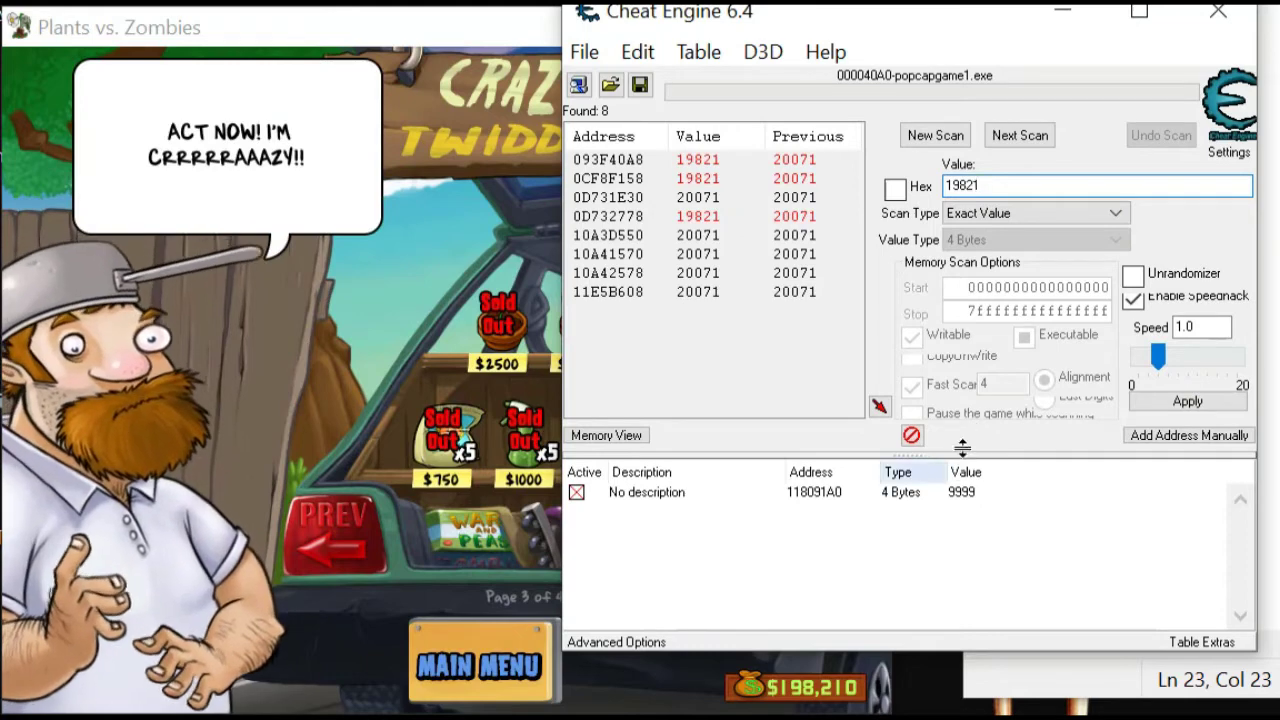
left_click(1020, 136)
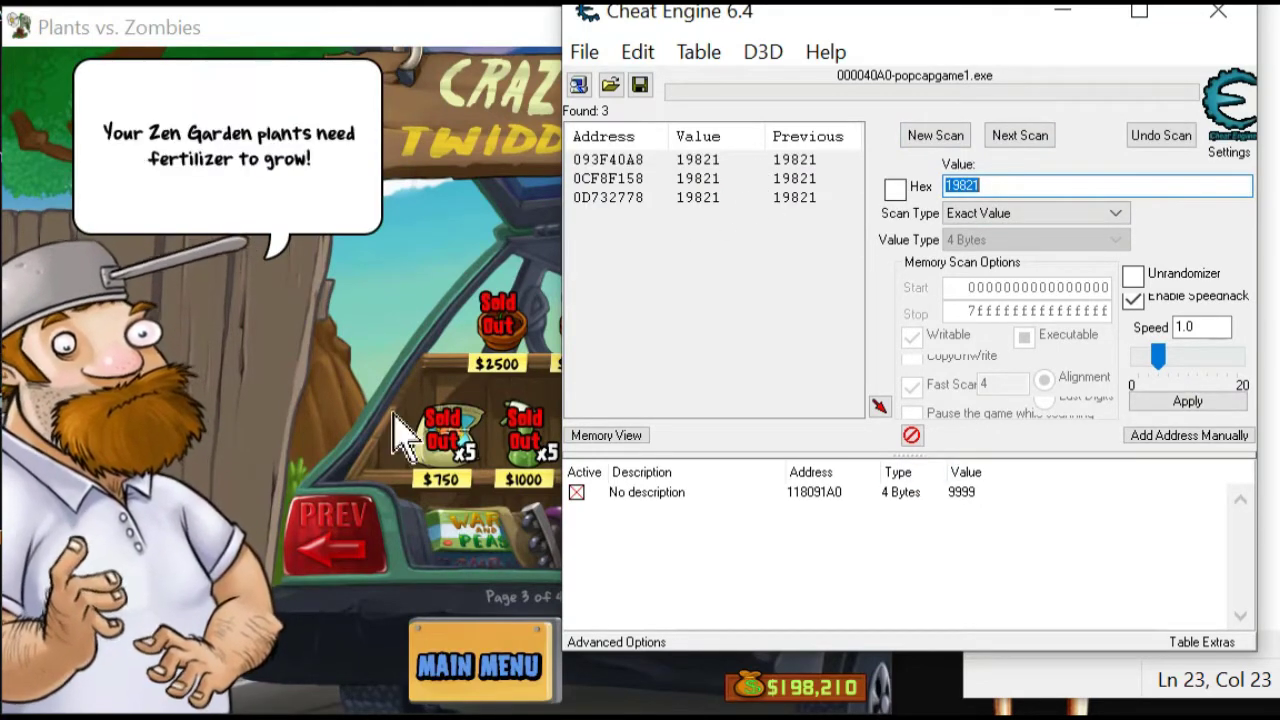
Return to Plants vs. Zombies and go to the shop's fourth page
left_click(337, 434)
left_click(700, 540)
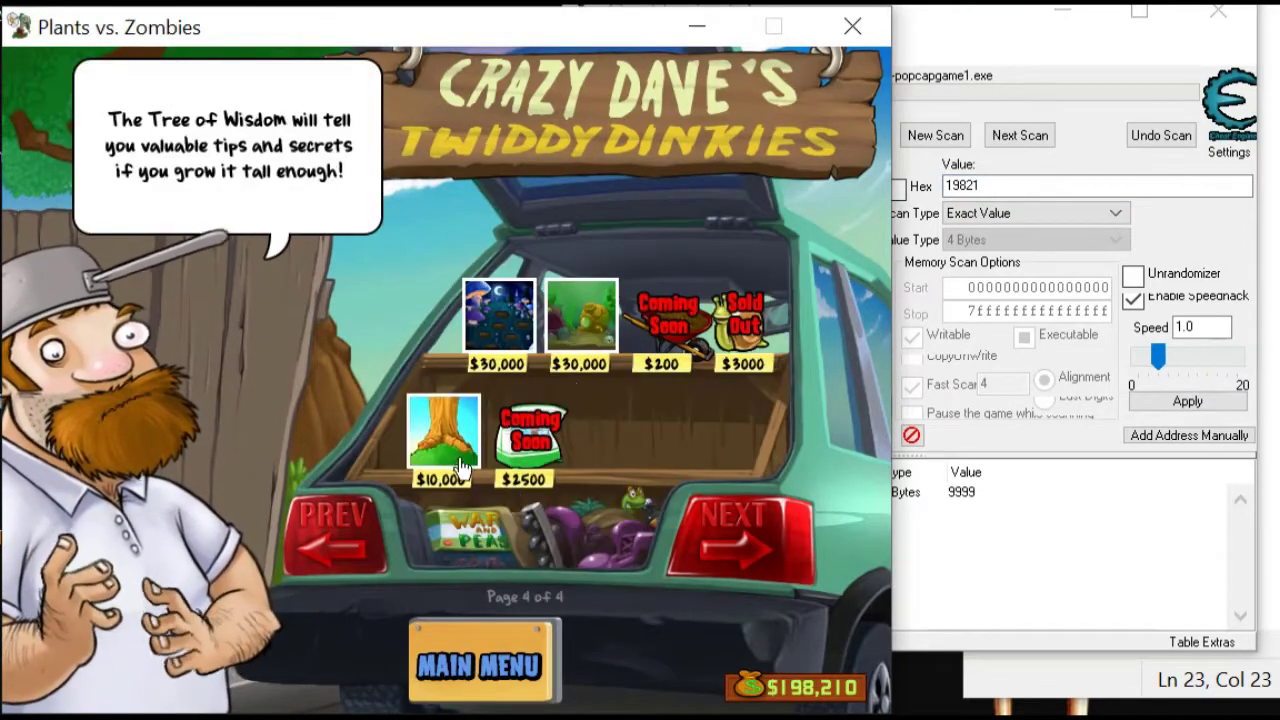
left_click(443, 432)
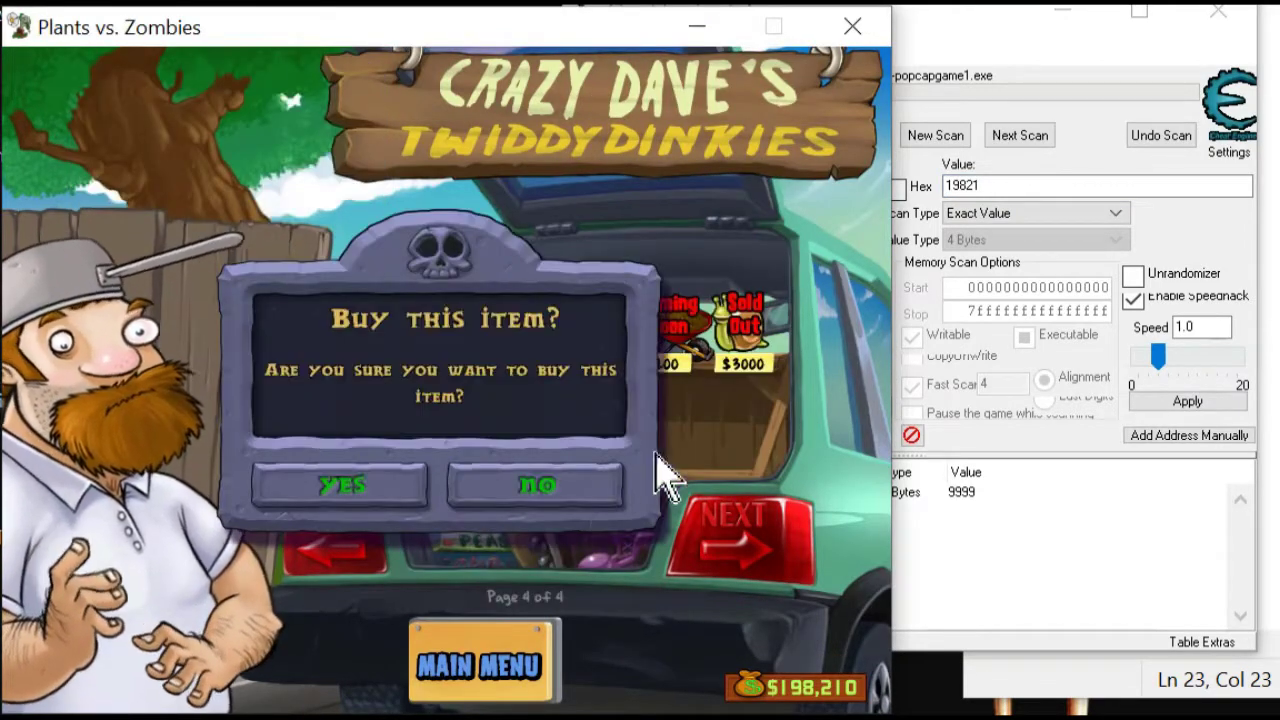
left_click(600, 487)
left_click(677, 565)
left_click(745, 540)
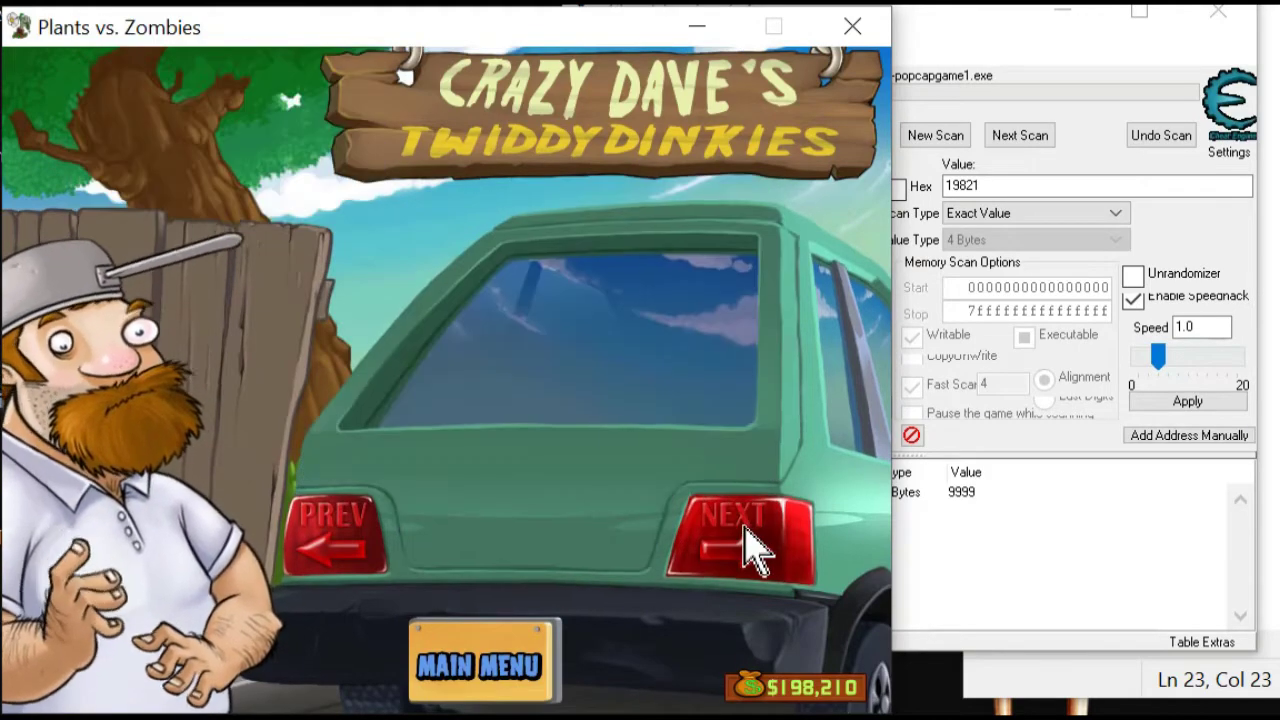
left_click(755, 550)
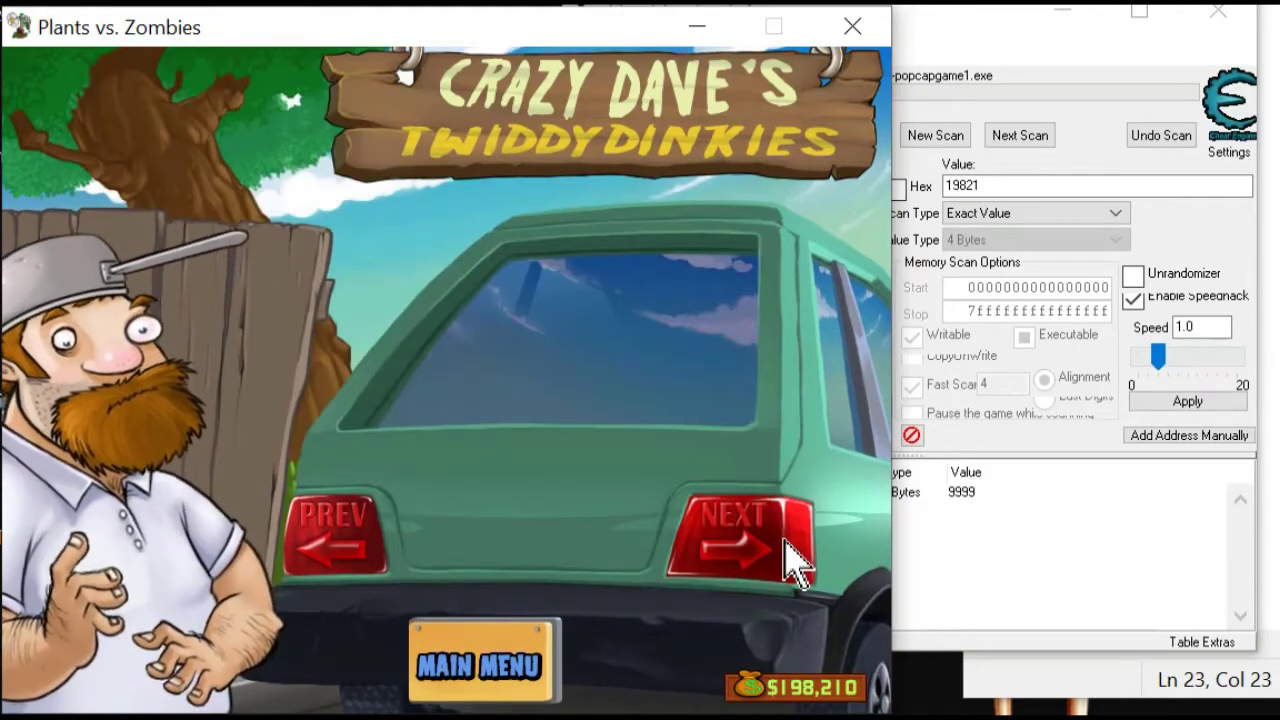
left_click(766, 545)
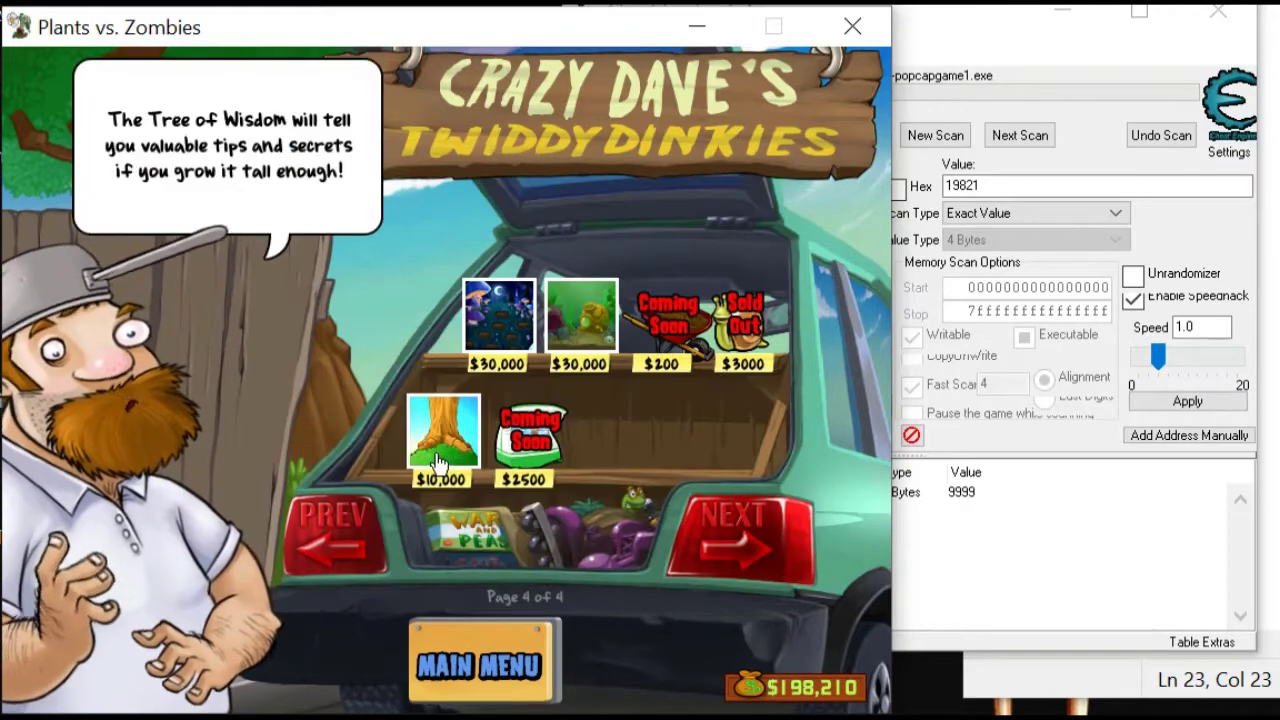
Buy the Tree of Wisdom for $10,000 and decline the offer to visit it
left_click(440, 462)
left_click(398, 511)
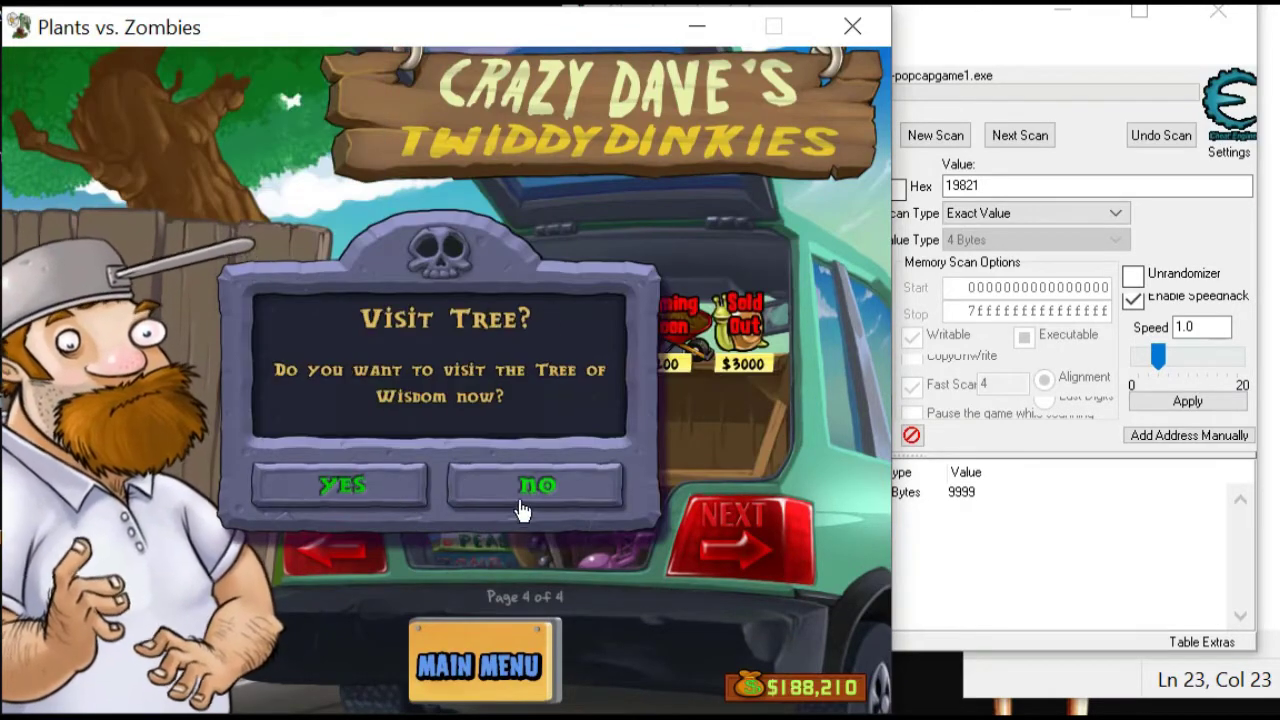
left_click(533, 513)
mouse_move(550, 440)
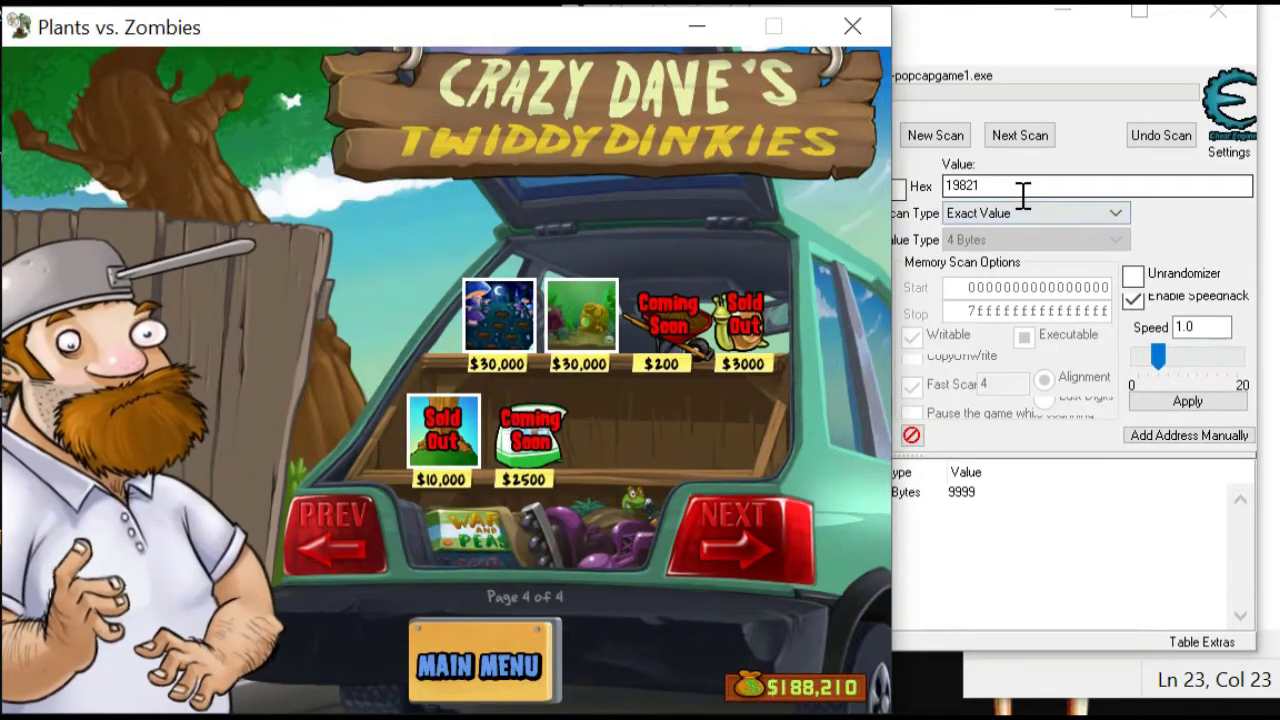
In Cheat Engine, add the found address 093F40A8 to the address list and set its value to 20000
left_click(1160, 232)
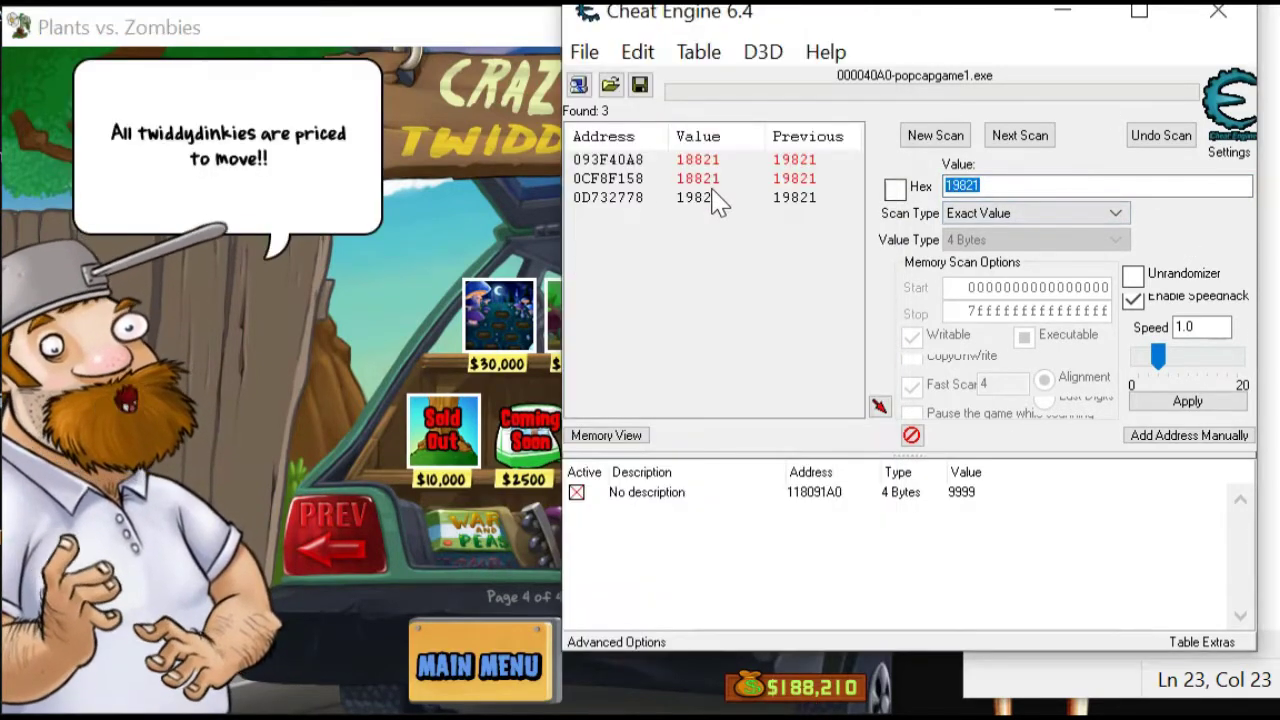
double_click(700, 160)
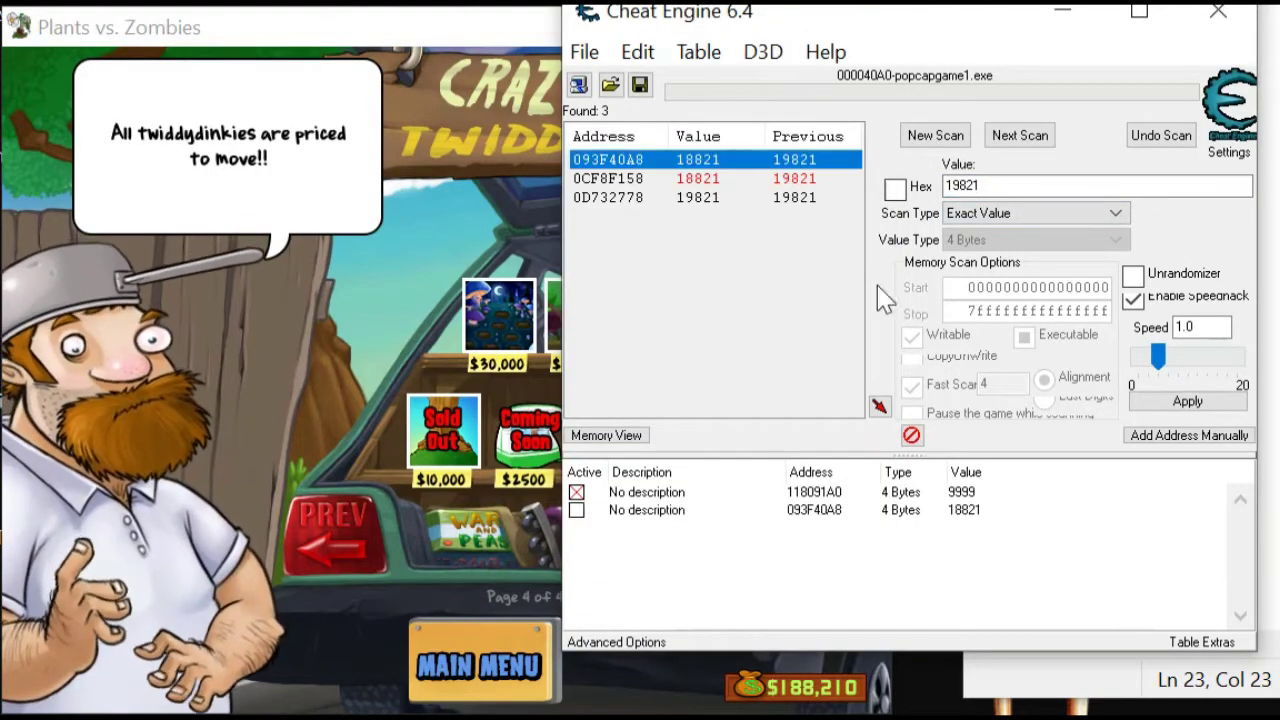
double_click(964, 514)
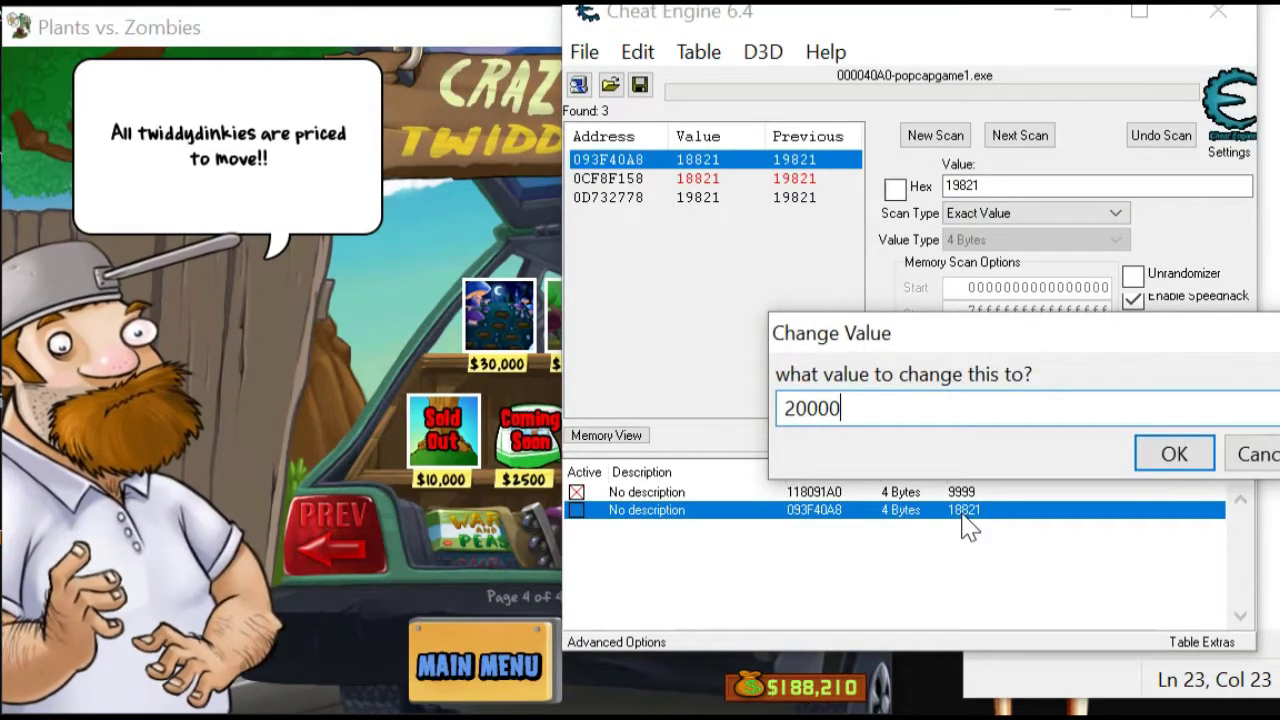
left_click(1172, 452)
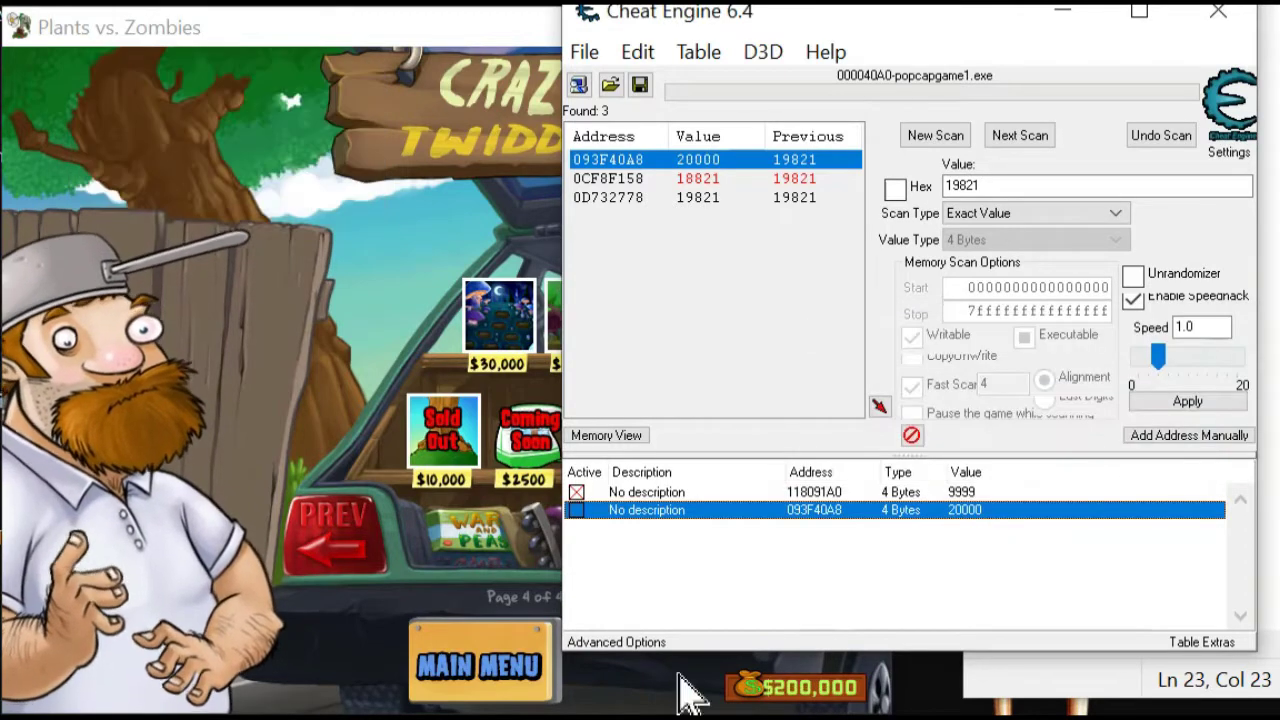
Return to Plants vs. Zombies and buy the two $30,000 gardens and the $200 wheelbarrow on the shop's fourth page
left_click(452, 620)
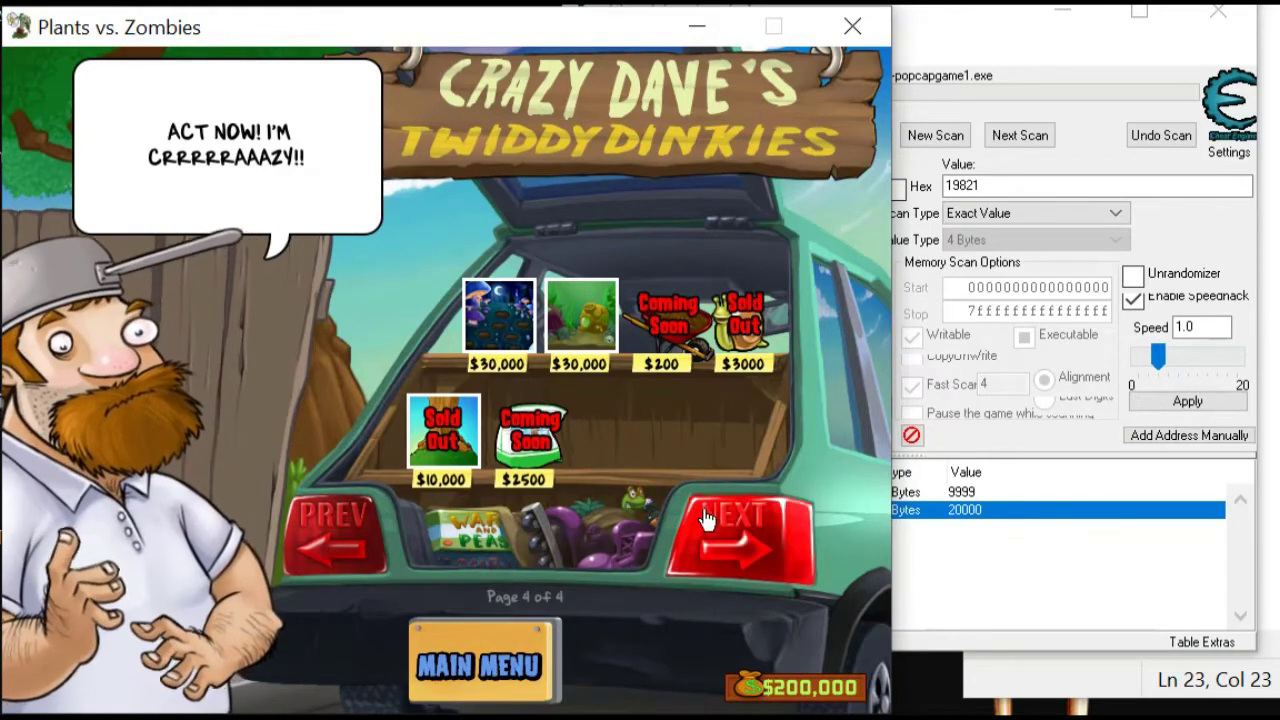
left_click(583, 350)
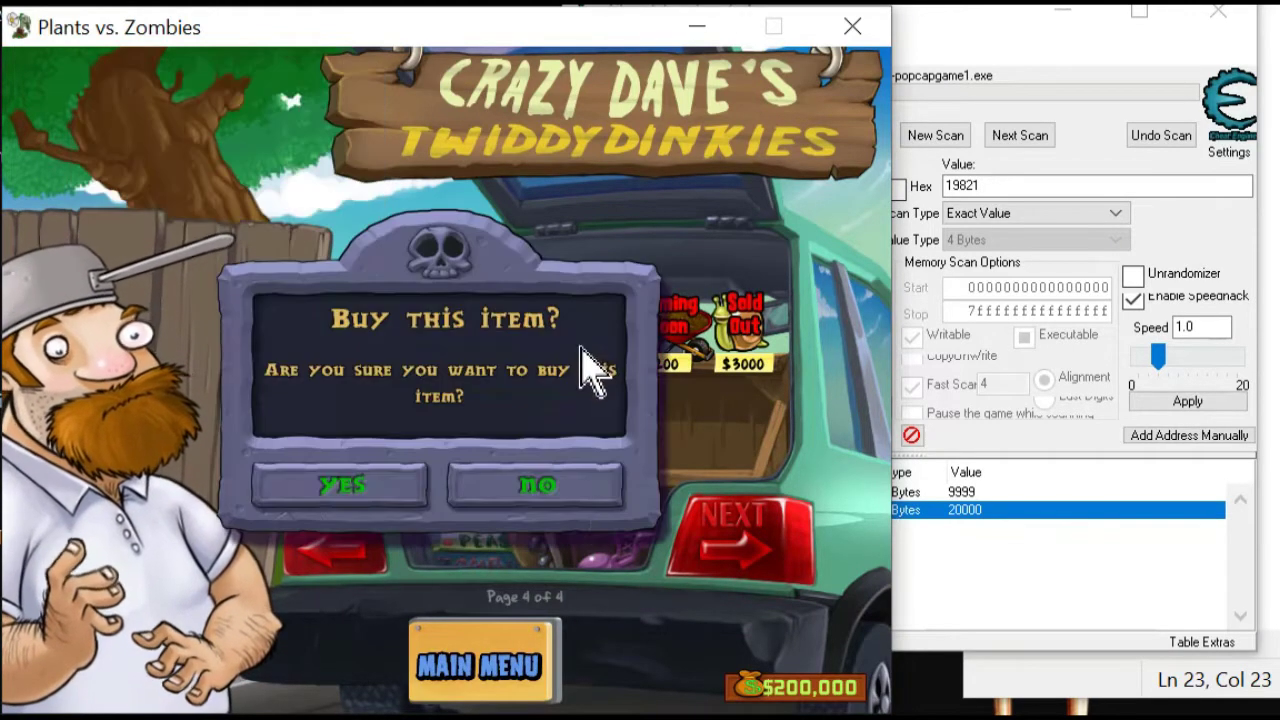
left_click(376, 494)
left_click(498, 318)
left_click(368, 490)
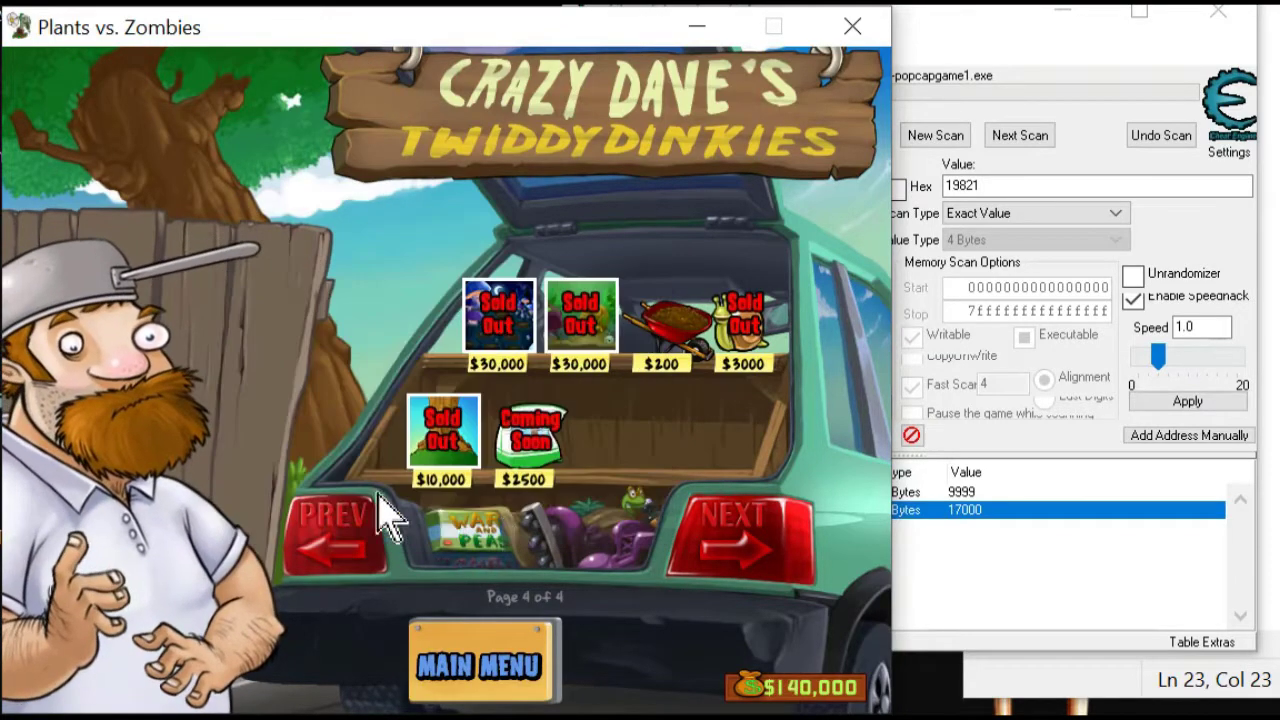
left_click(665, 322)
left_click(380, 500)
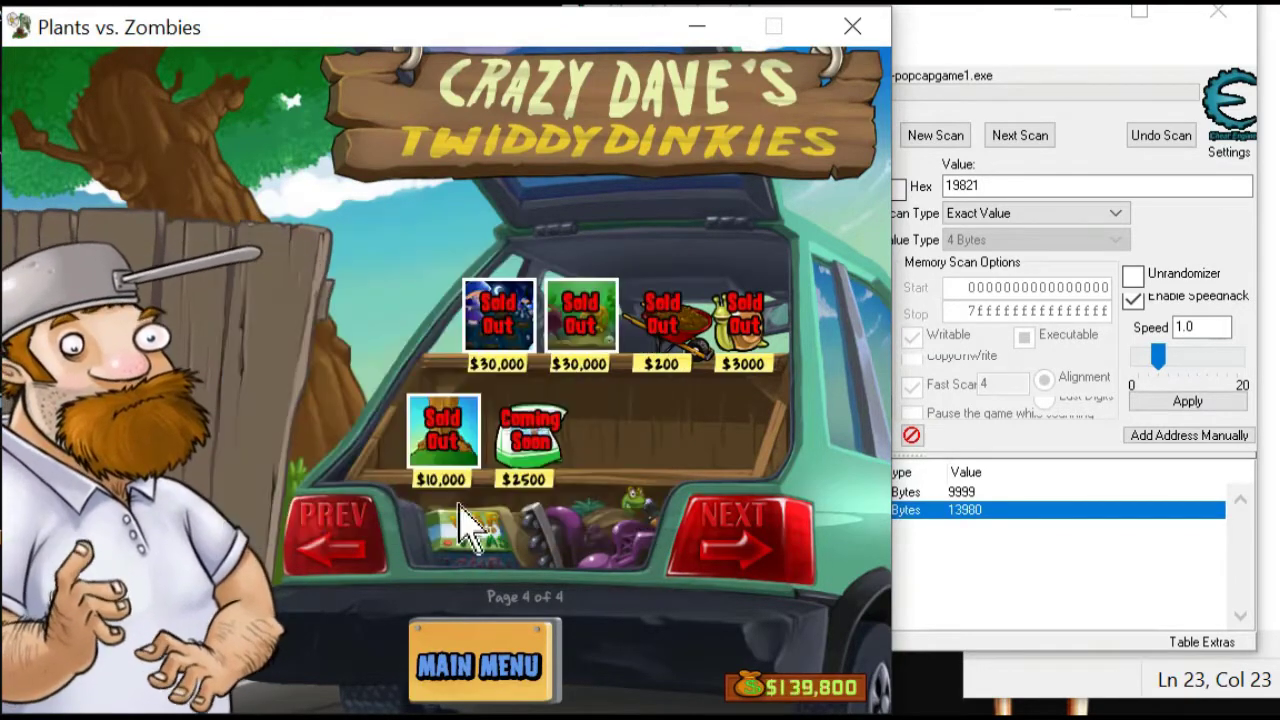
Go to the shop's second page and buy the $30,000 grey seed packet
left_click(712, 545)
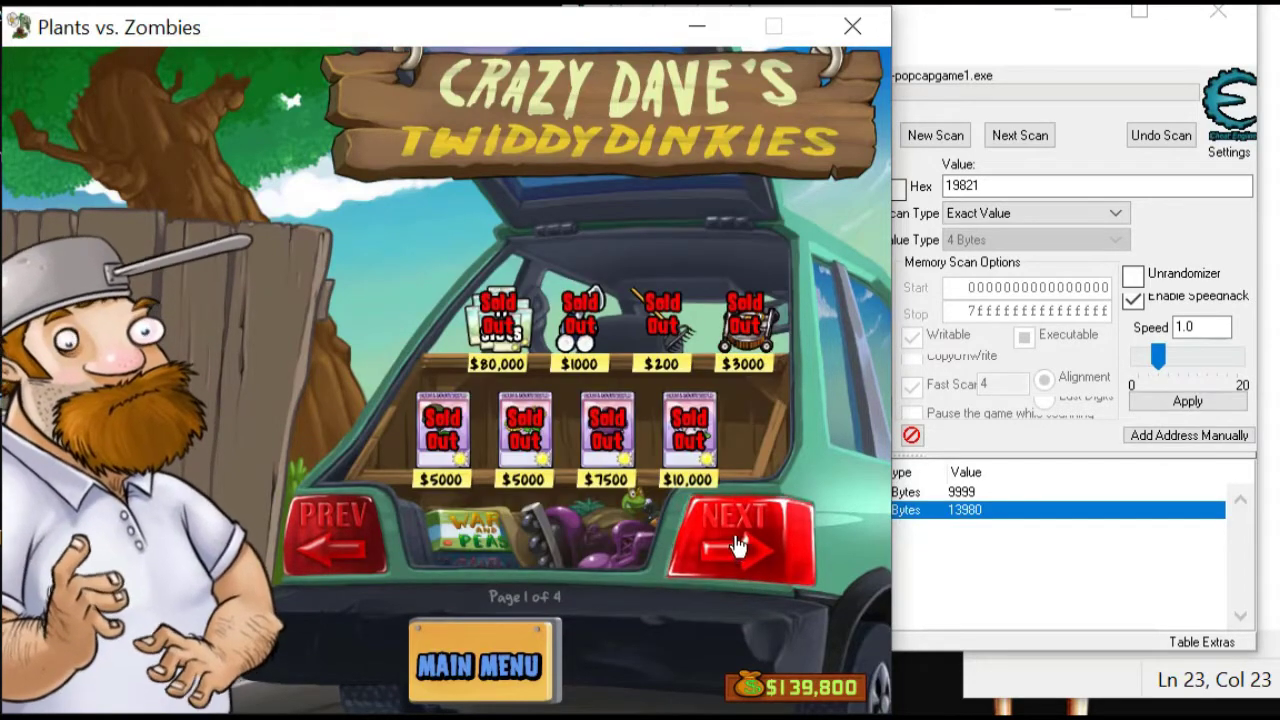
left_click(737, 555)
left_click(457, 449)
left_click(425, 478)
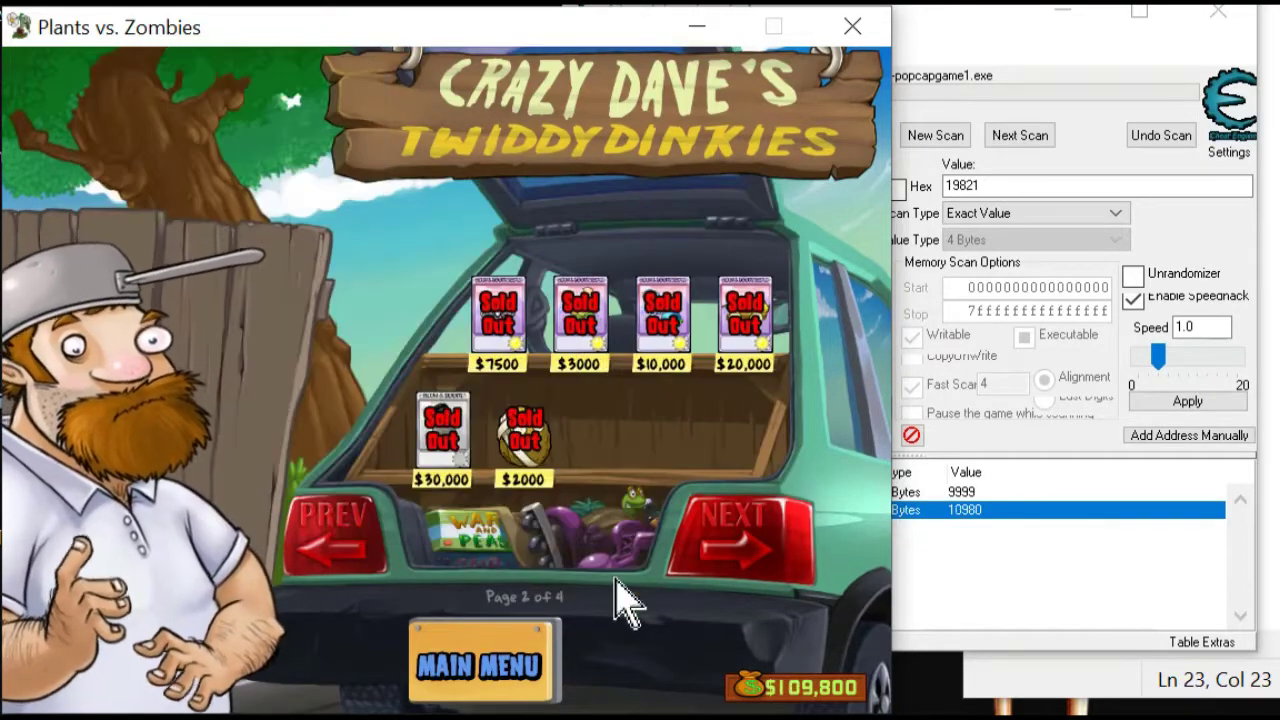
Check the shop's third and fourth pages for unsold items and leave the shop for the main menu
left_click(745, 540)
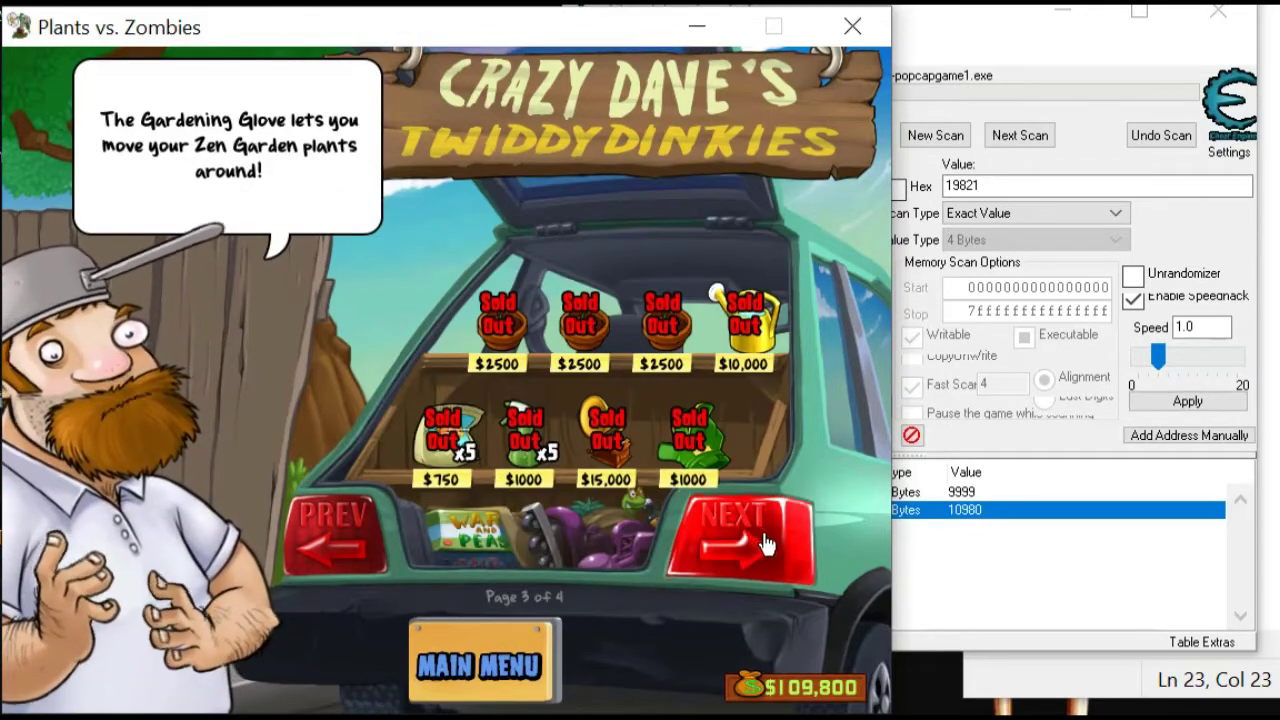
left_click(750, 530)
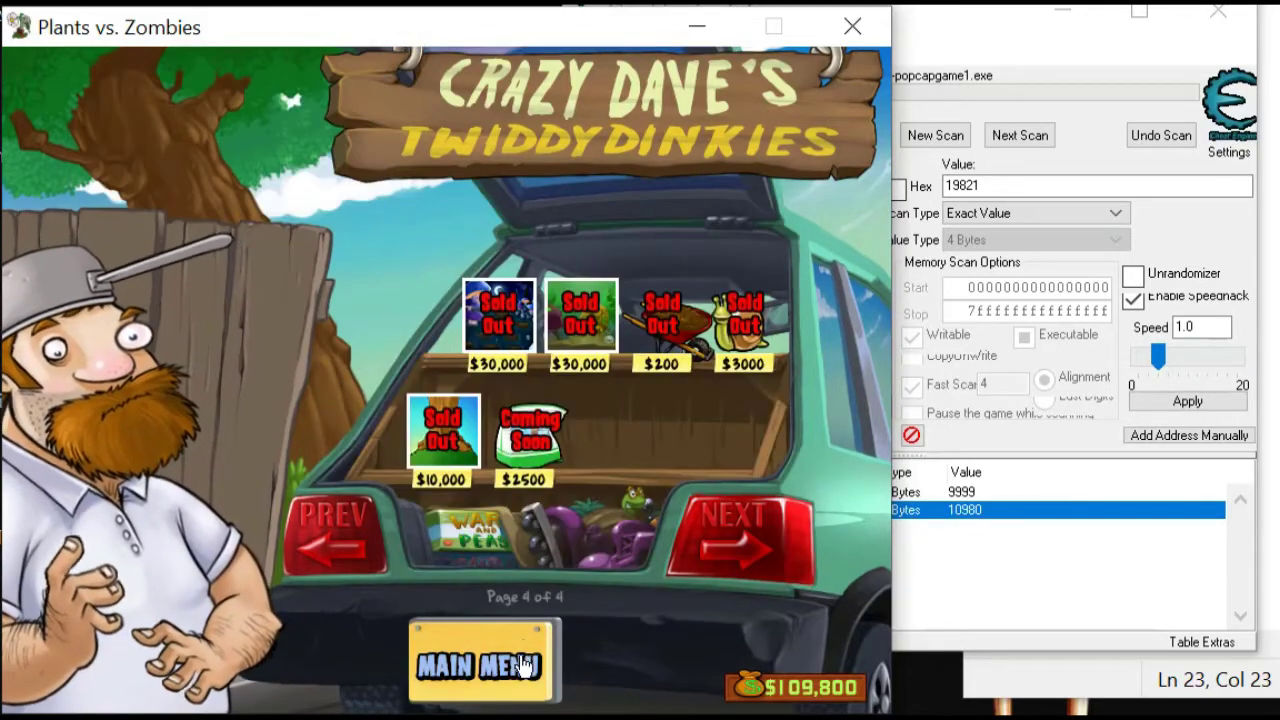
left_click(485, 655)
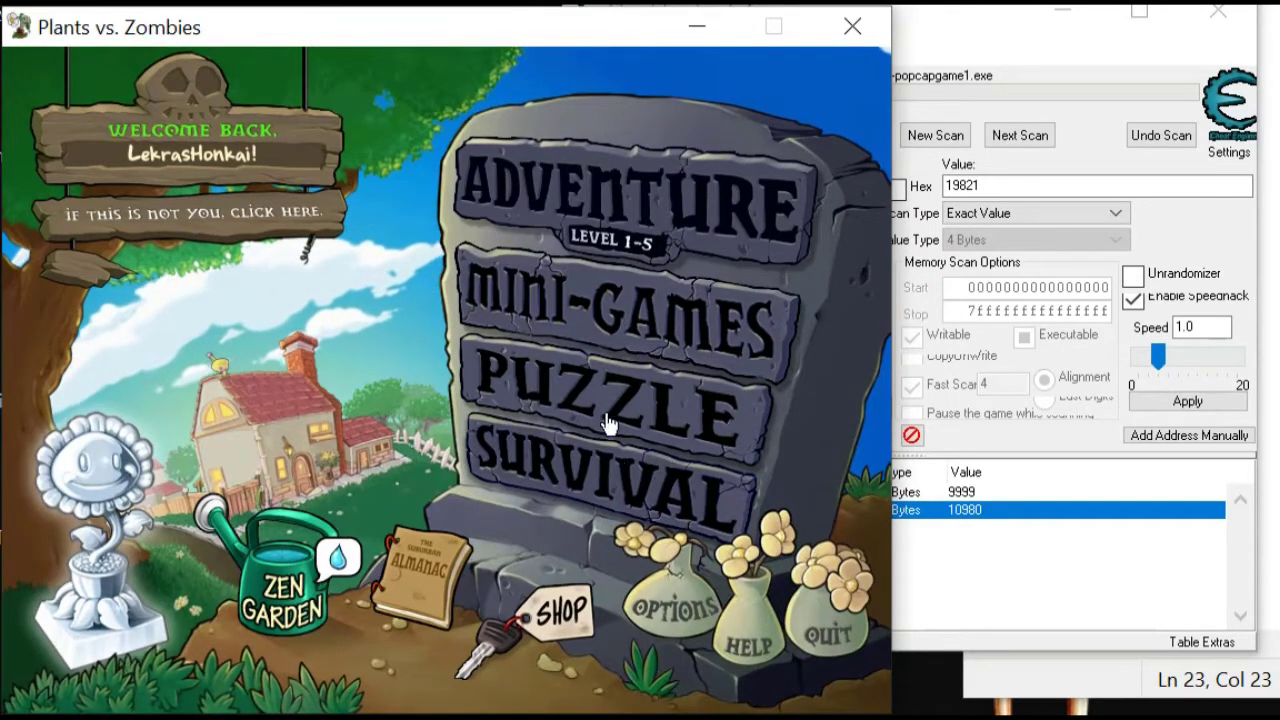
View the Mini-Games and Puzzle selection screens, returning to the main menu after each
left_click(669, 342)
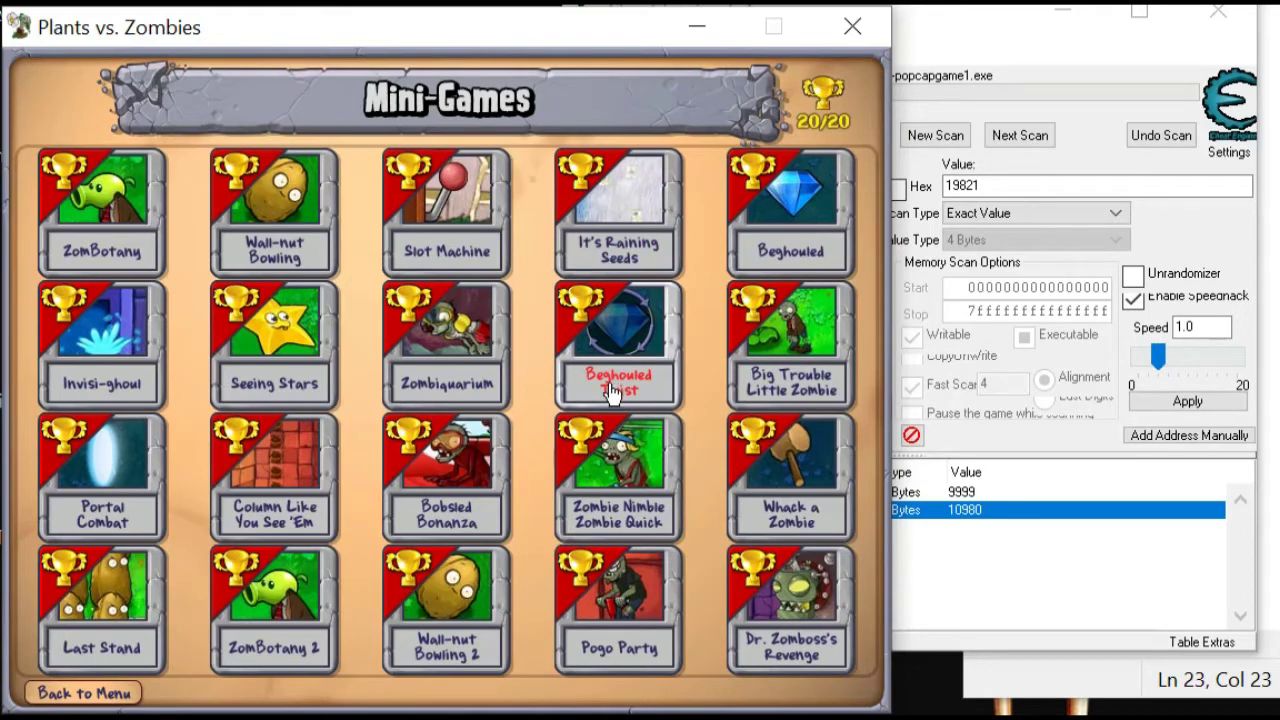
left_click(115, 692)
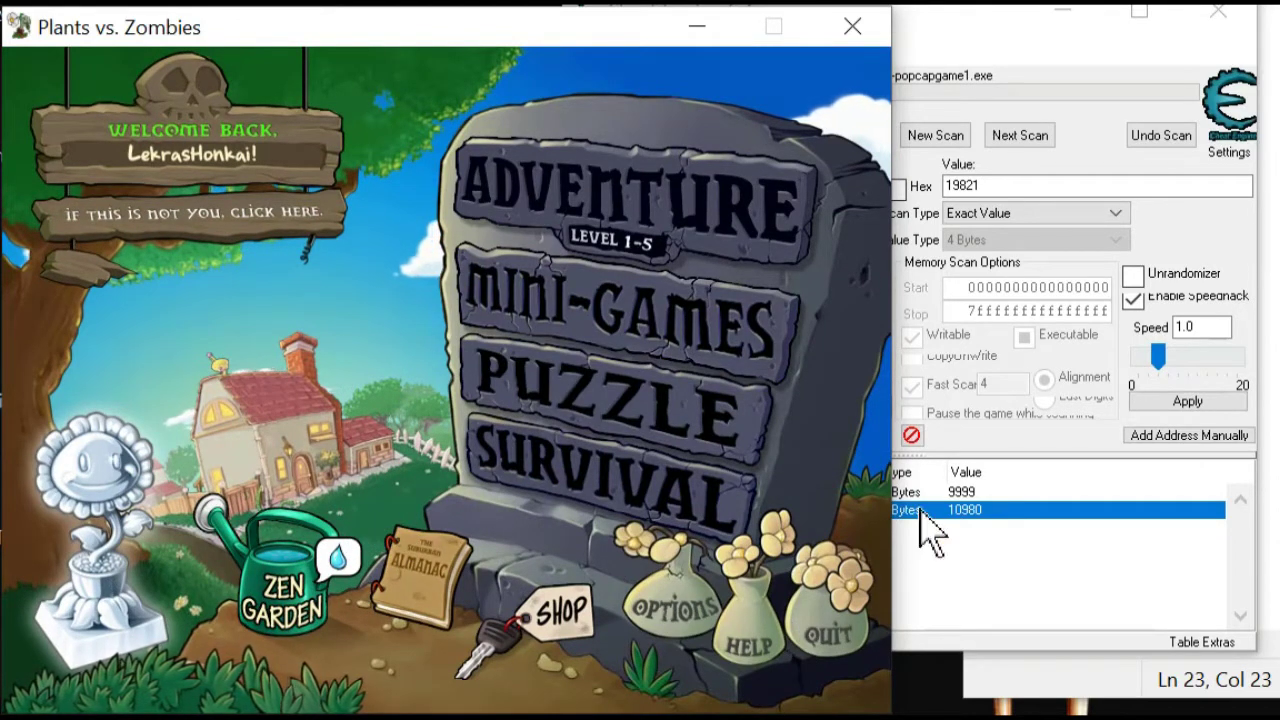
key("alt+Tab")
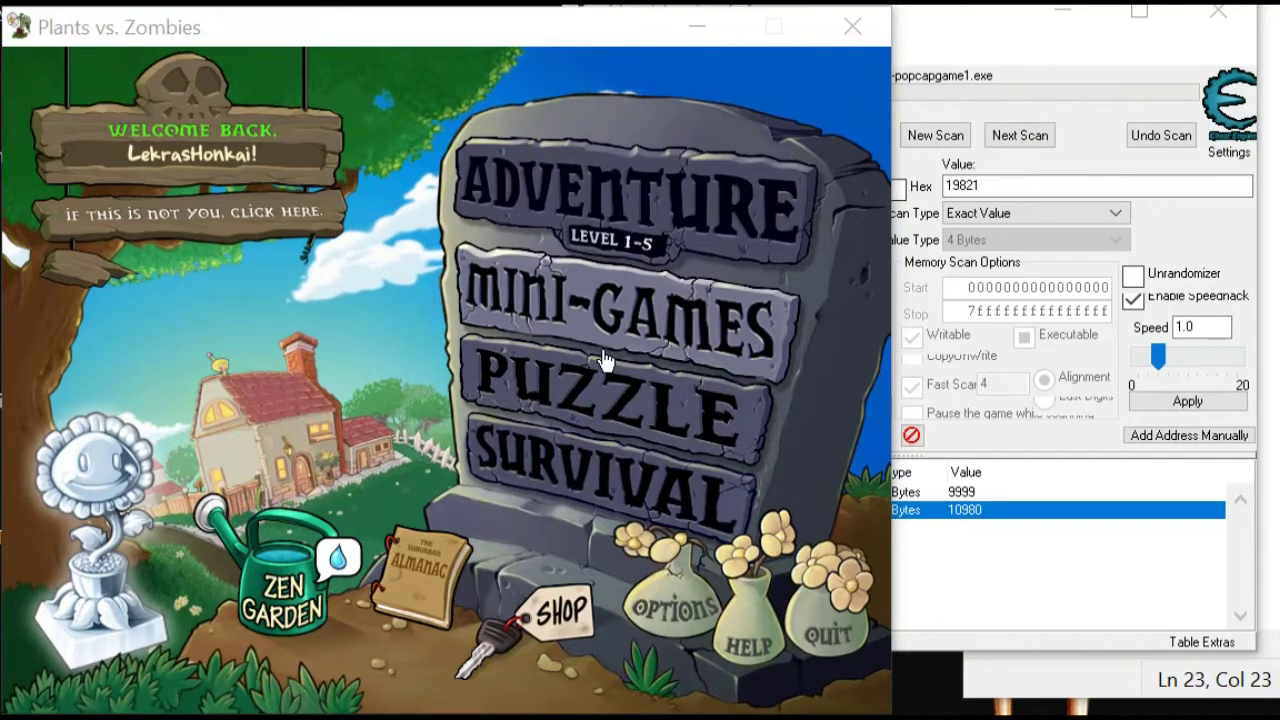
left_click(597, 428)
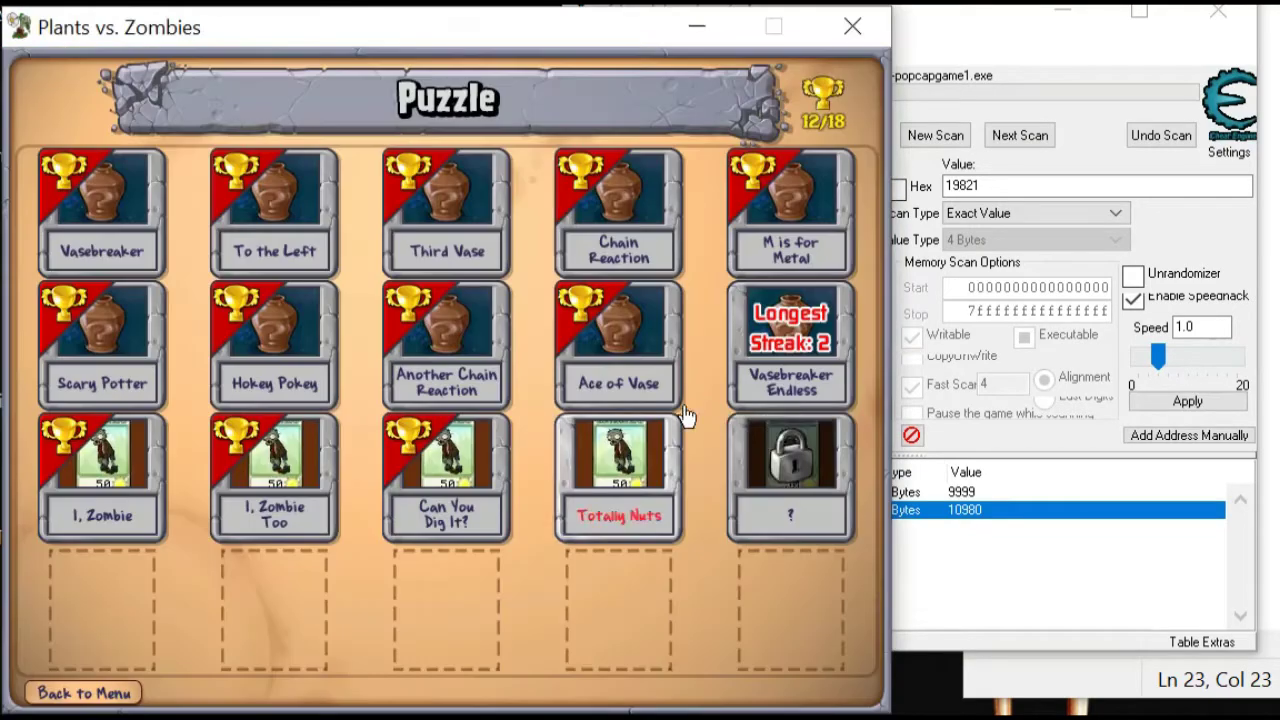
left_click(158, 690)
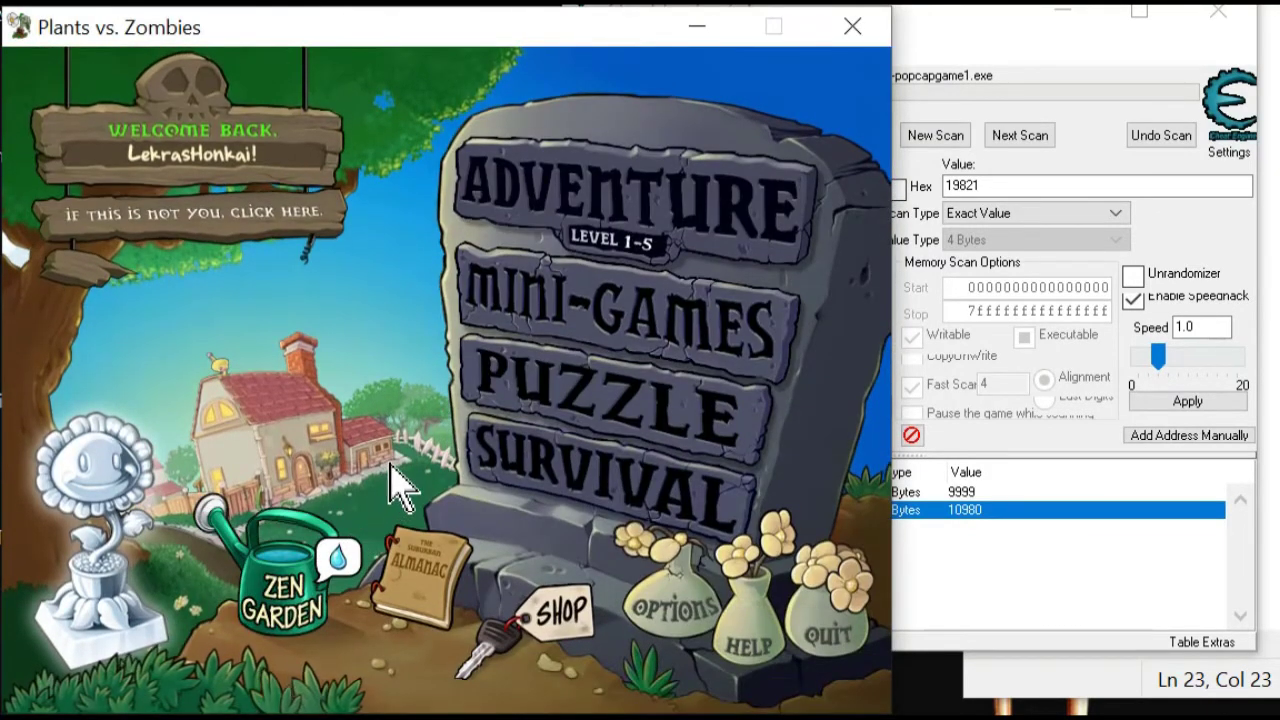